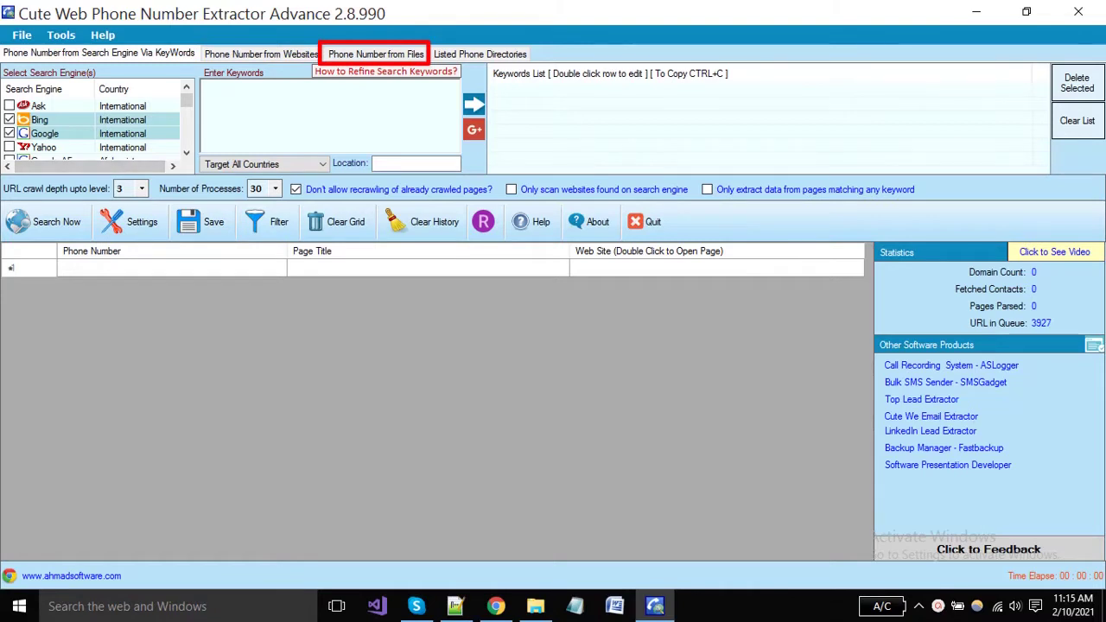
Read through the How to Refine Search Keywords guide, then follow its Google Search operators link
scroll(94, 127, down, 4)
scroll(93, 127, up, 4)
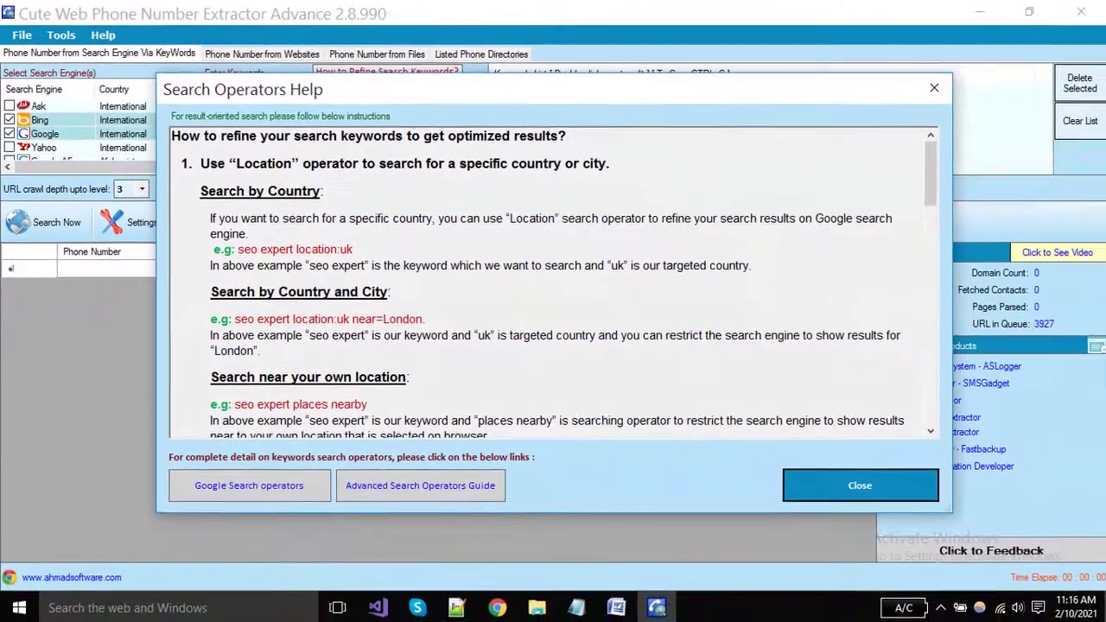
scroll(547, 285, down, 5)
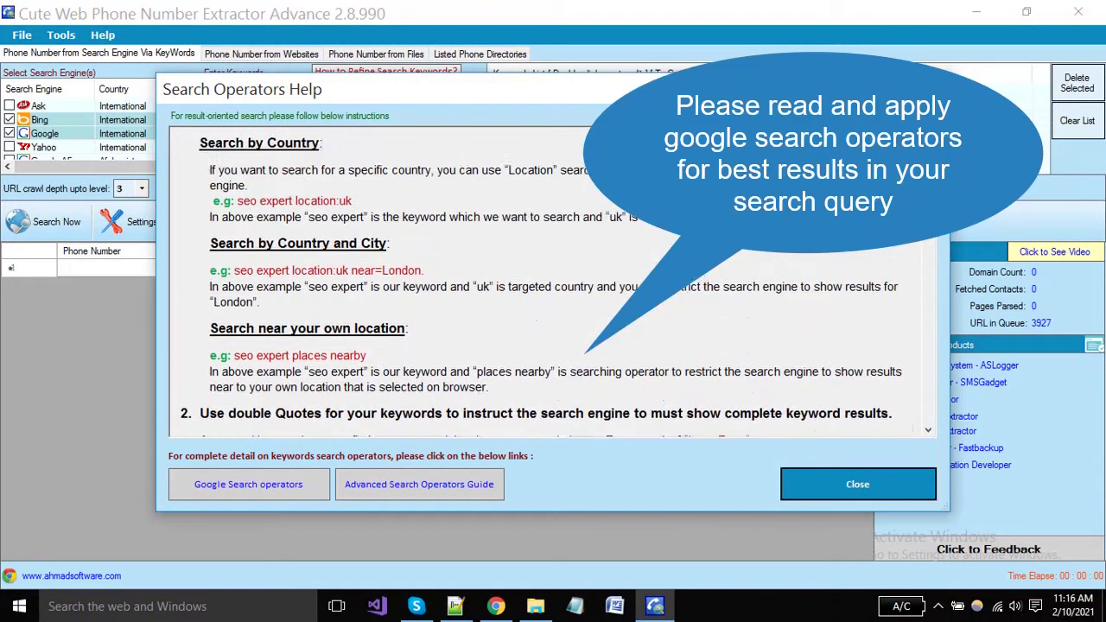
scroll(547, 285, down, 10)
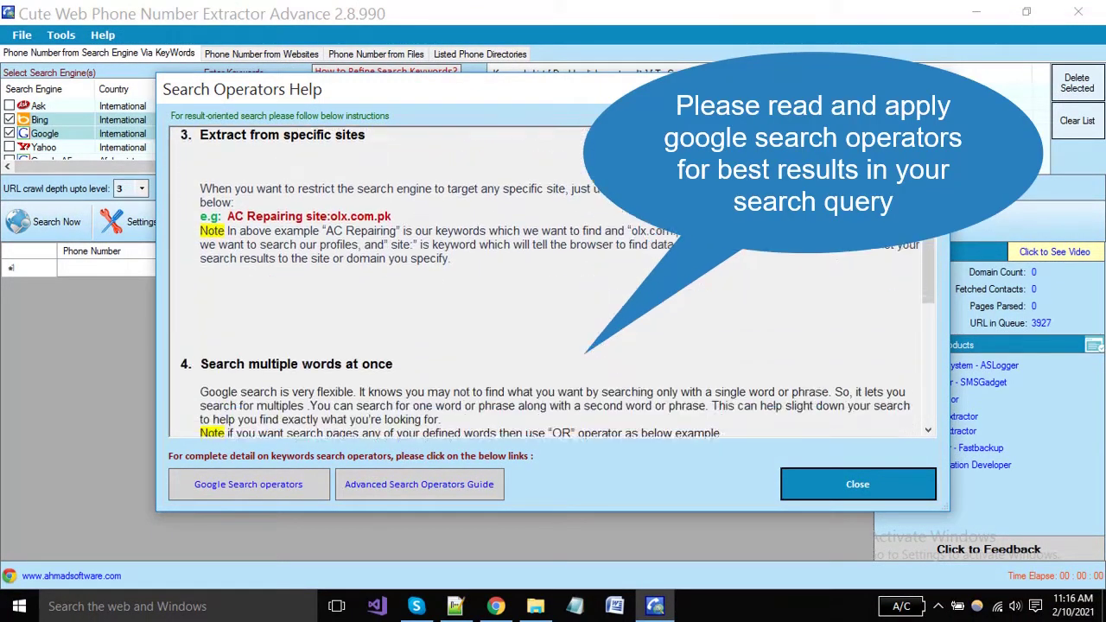
scroll(546, 286, down, 7)
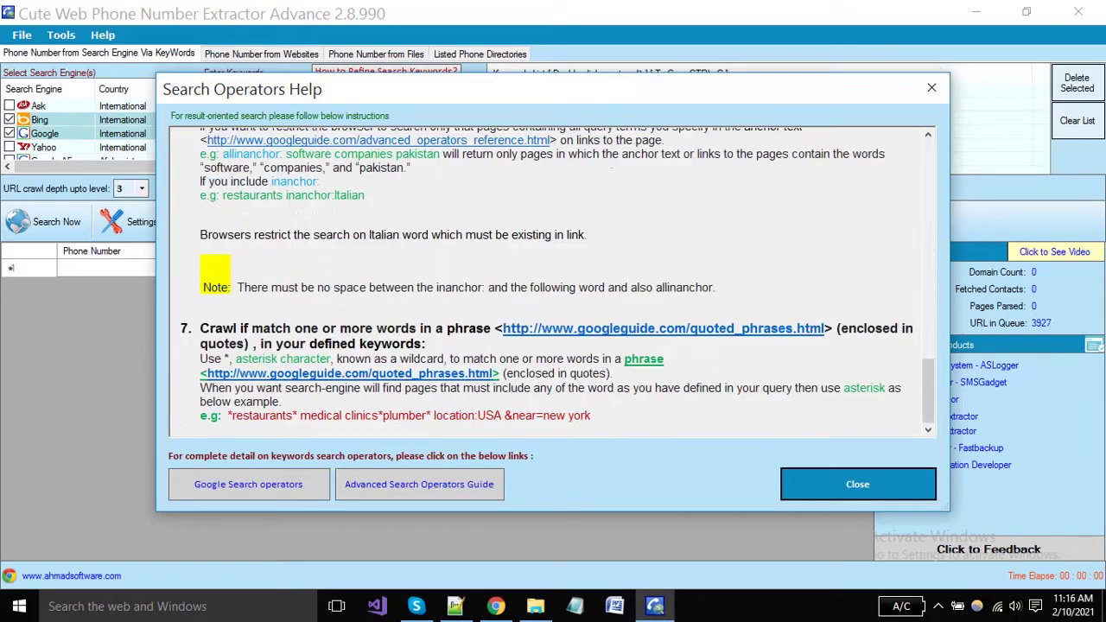
scroll(547, 285, up, 20)
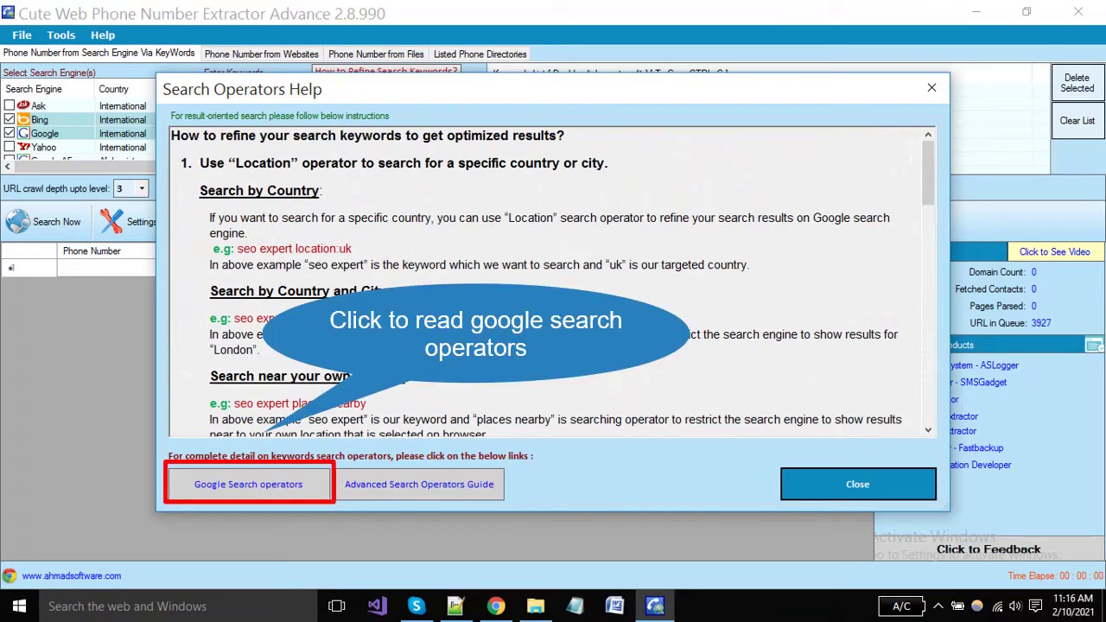
click(248, 484)
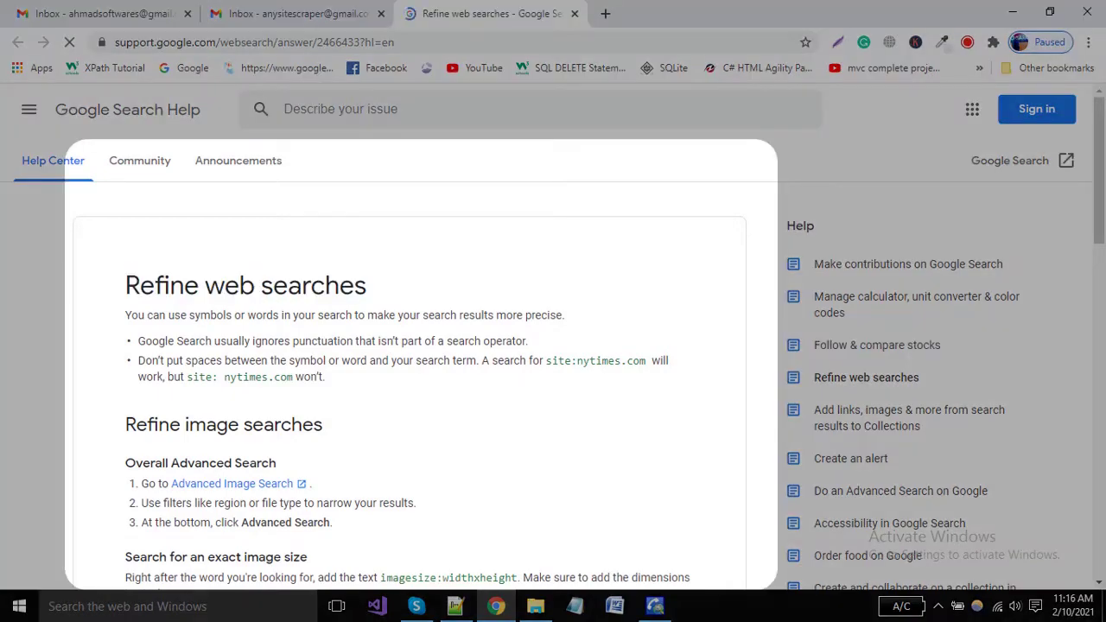
Read the Refine web searches article in Chrome, then return to the extractor's Search Operators Help
scroll(553, 363, down, 4)
scroll(552, 363, up, 2)
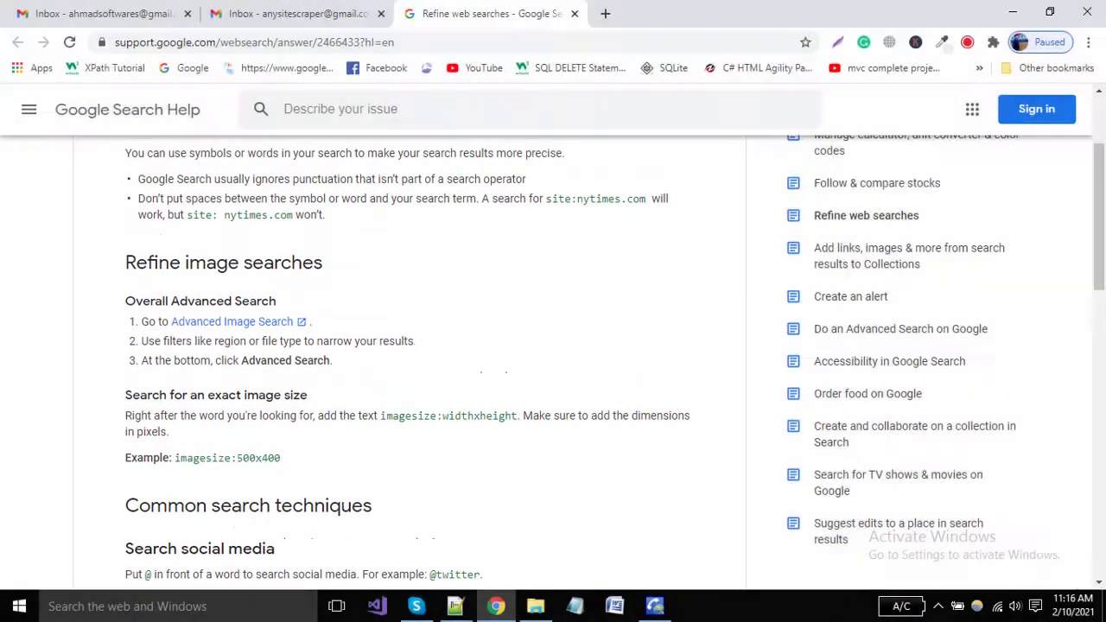
scroll(553, 363, down, 10)
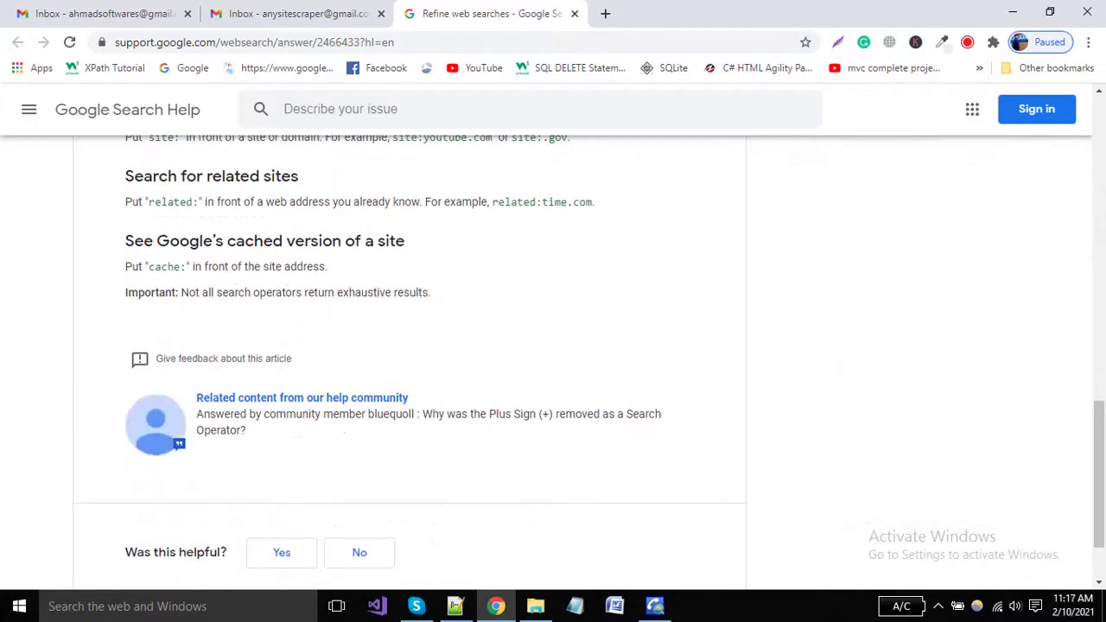
scroll(553, 346, up, 12)
key(alt+Tab)
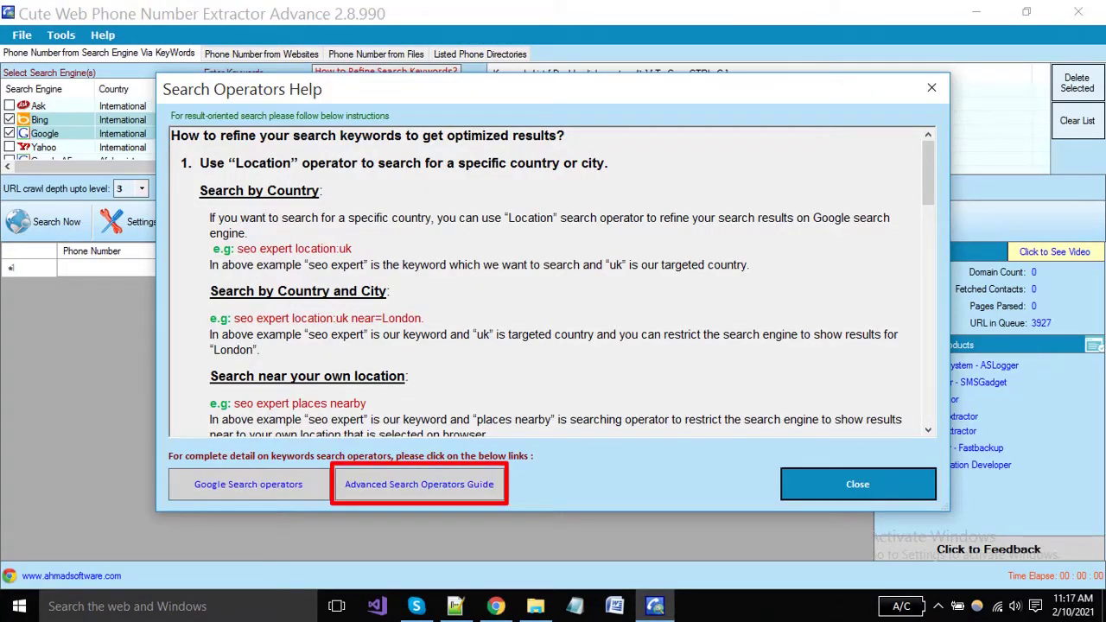
Read the GoogleGuide advanced operators reference, then close the extractor's Search Operators Help dialog
click(419, 485)
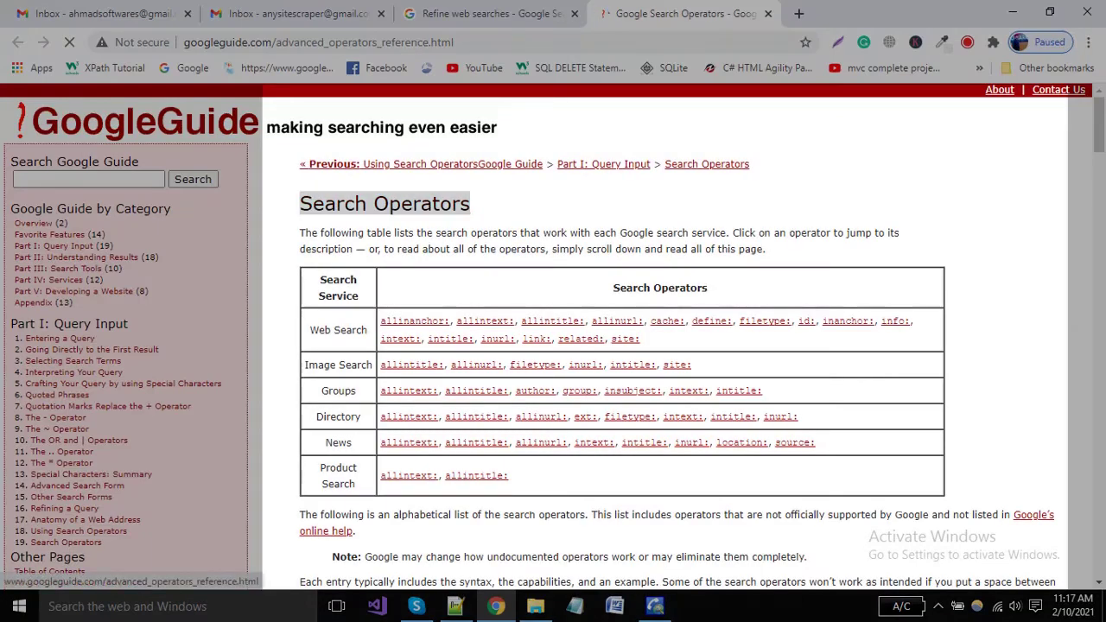
scroll(666, 337, down, 10)
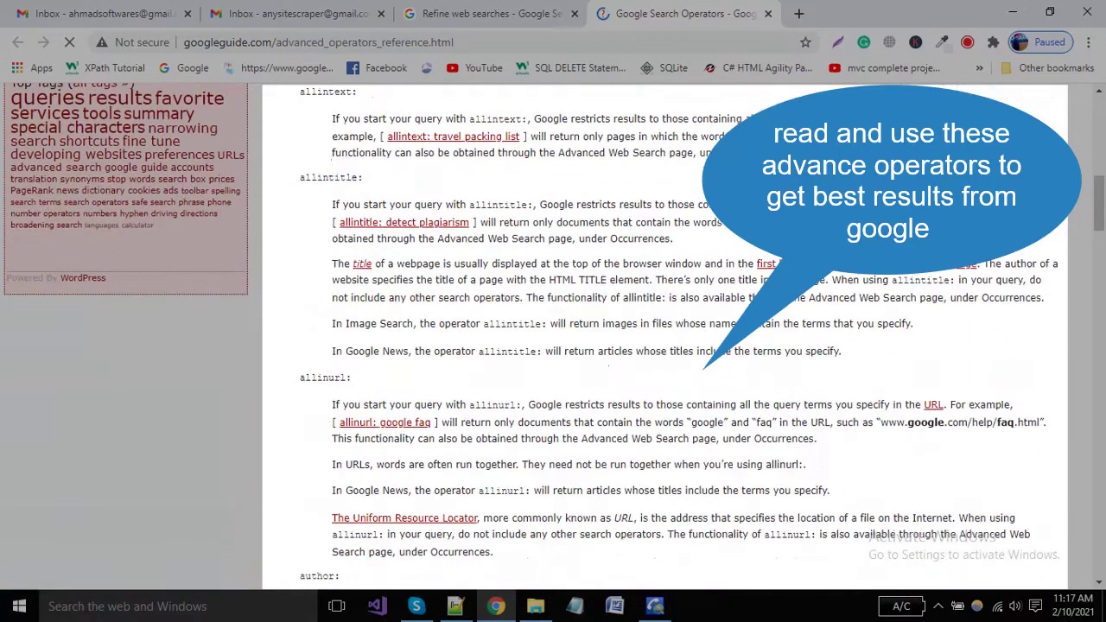
scroll(665, 337, down, 10)
scroll(665, 337, down, 15)
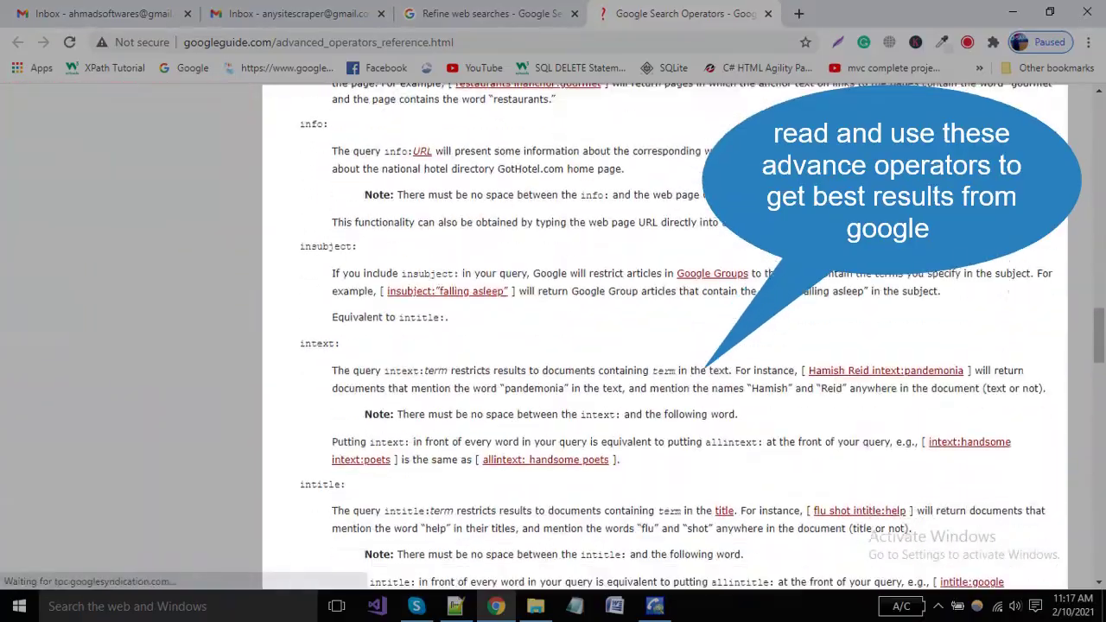
scroll(666, 337, down, 10)
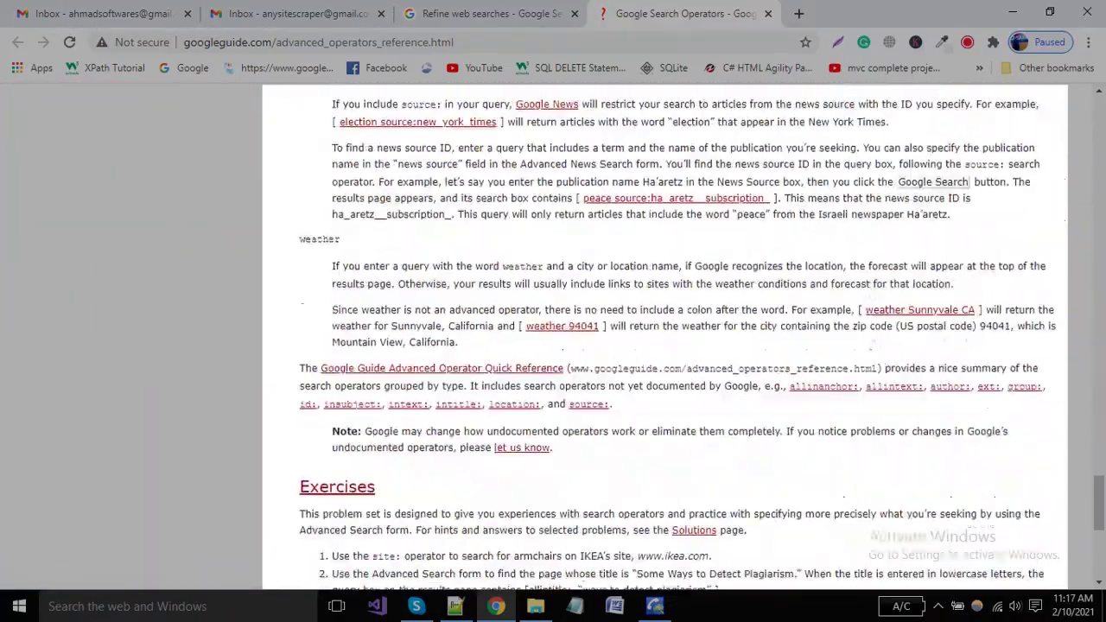
key(alt+Tab)
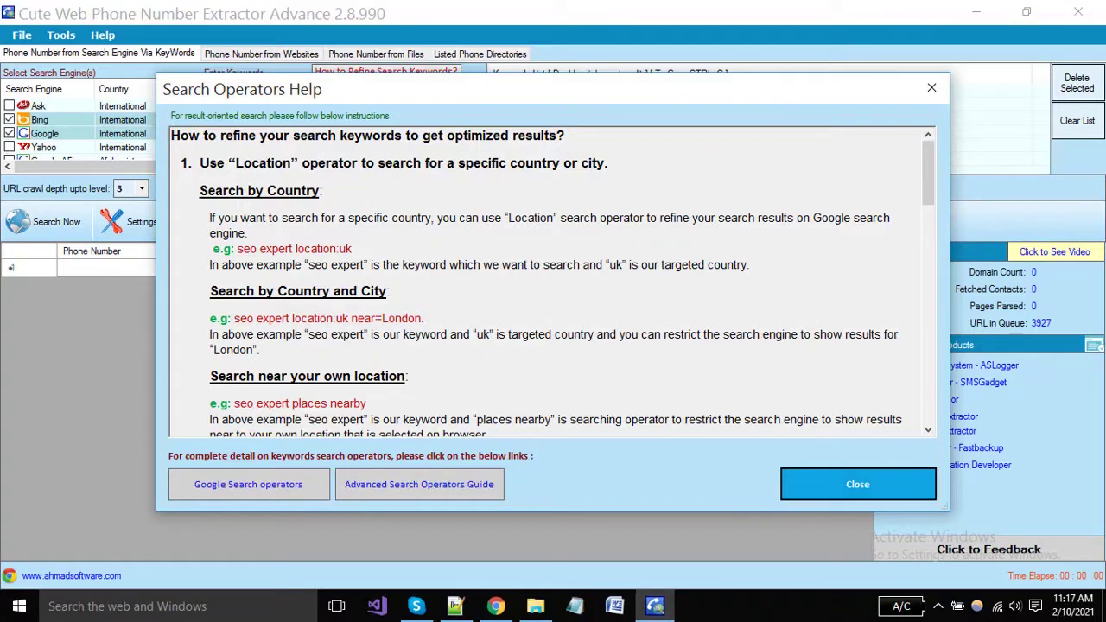
key(Return)
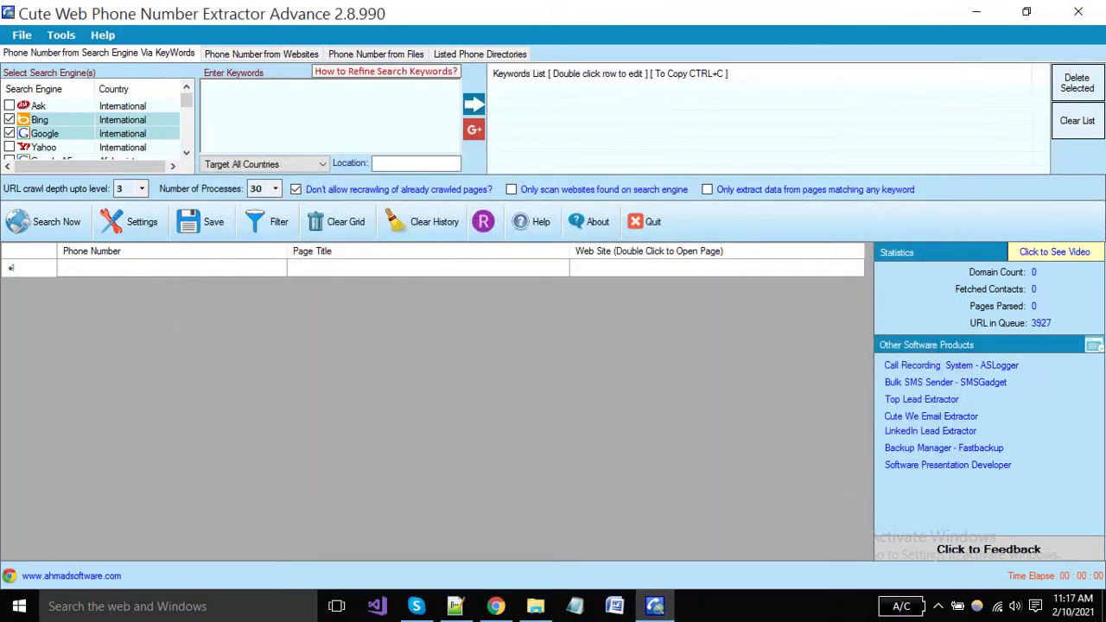
Add 'software companies in USA' to the Keywords List and bring up the Google Advance Search builder
text(software )
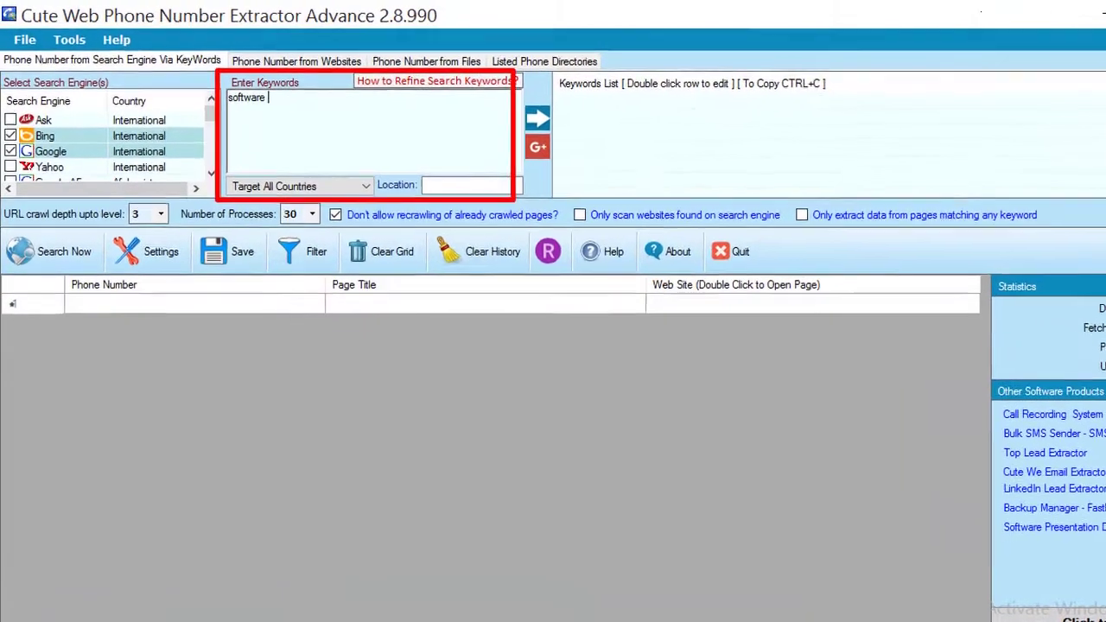
text(companies in)
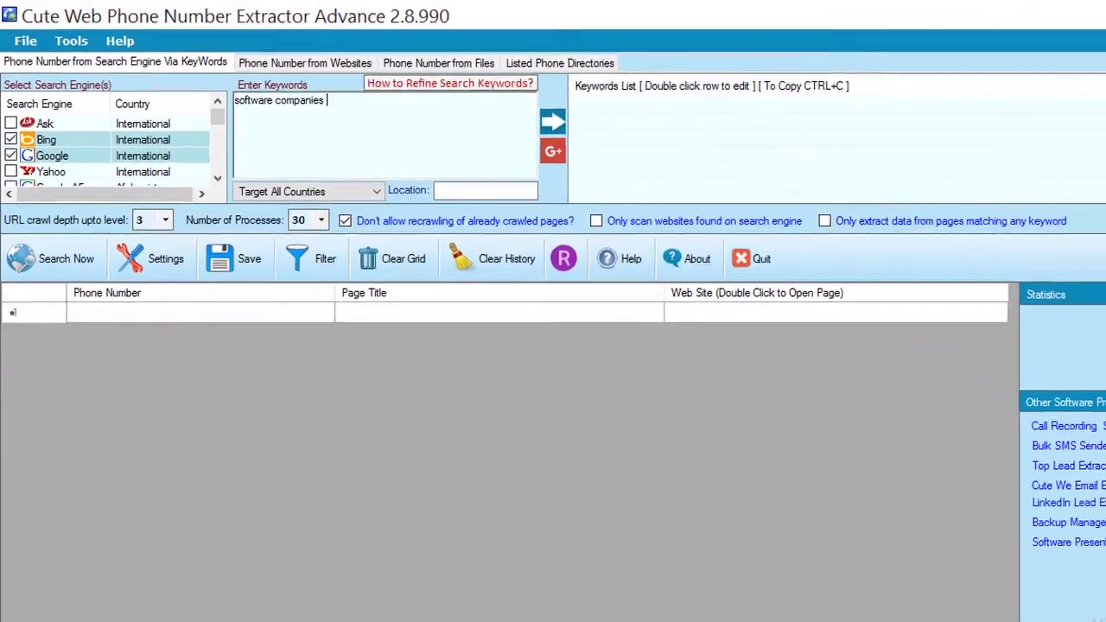
text( USA)
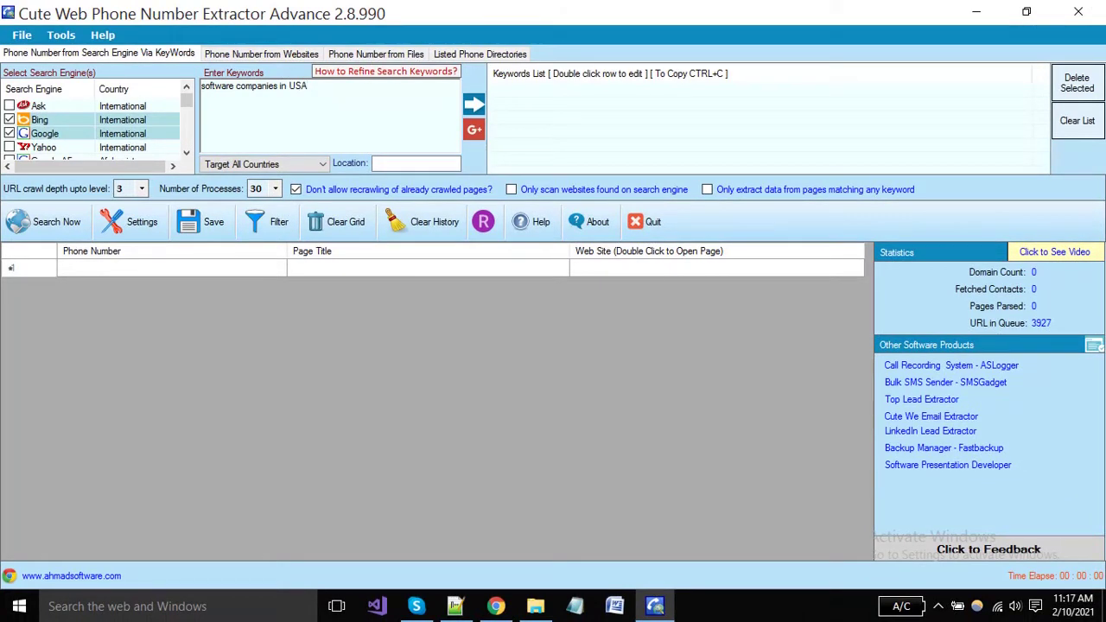
click(473, 104)
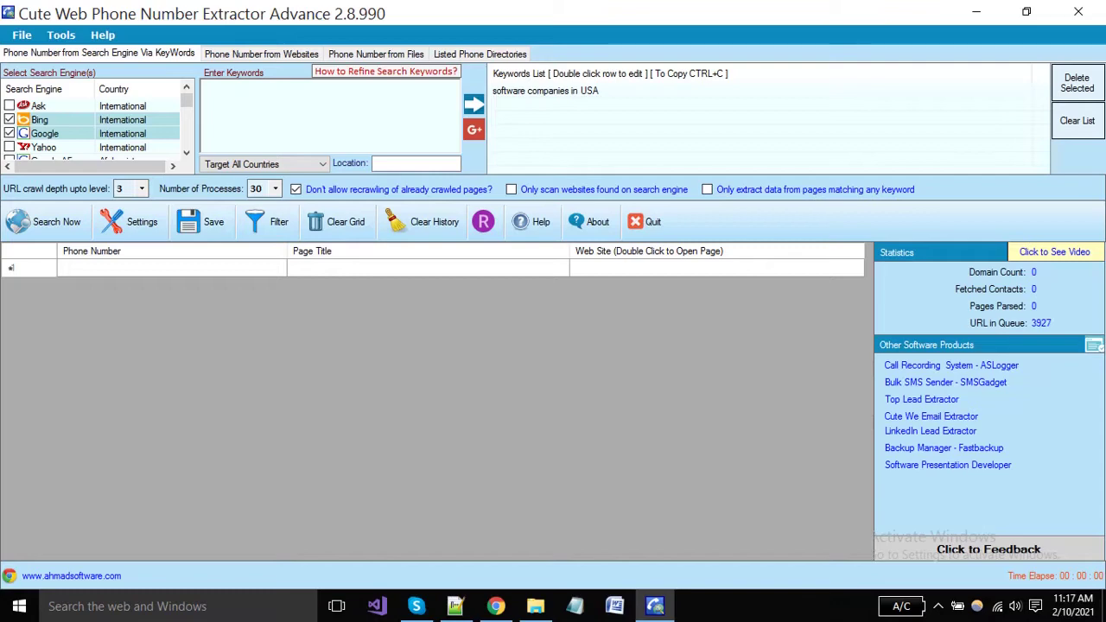
click(474, 130)
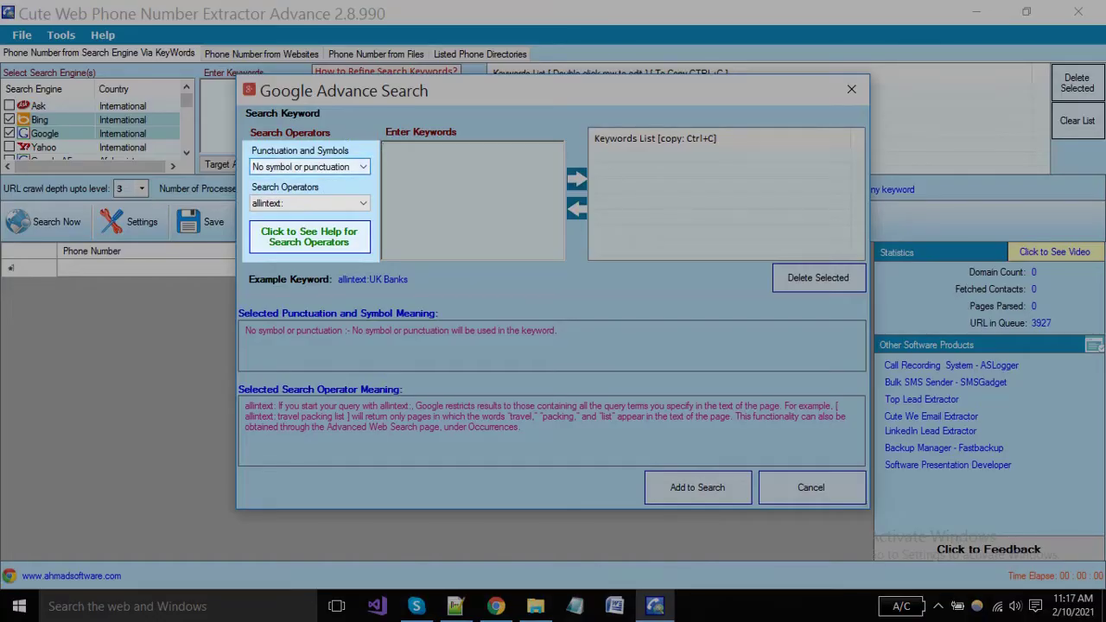
Build allintext:"software companies in USA" with double quotes and add it to the keywords list
click(309, 167)
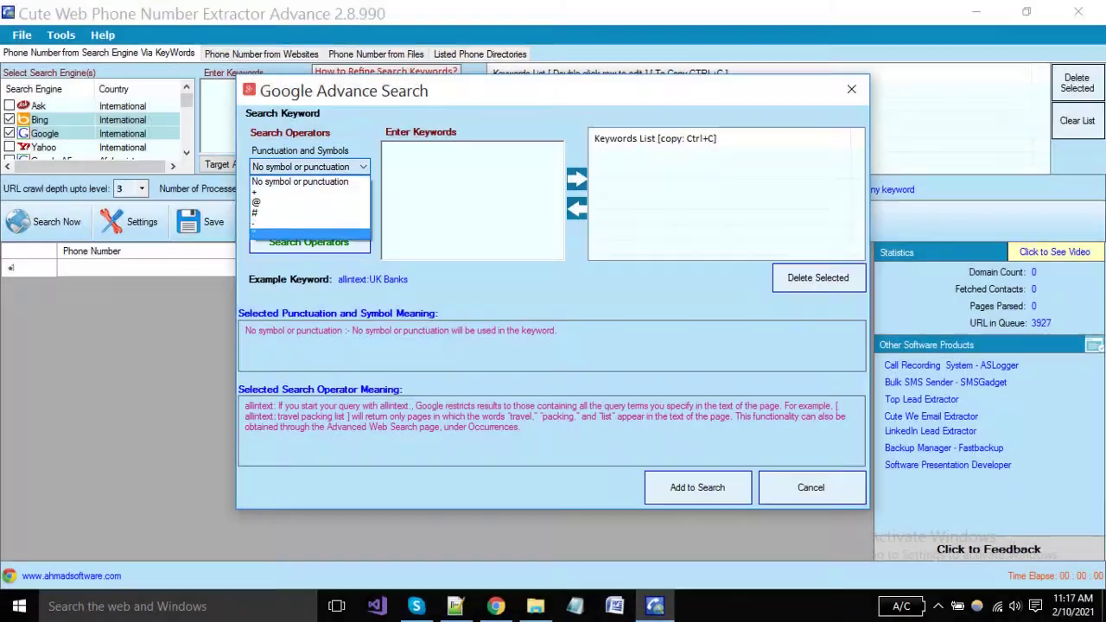
click(298, 234)
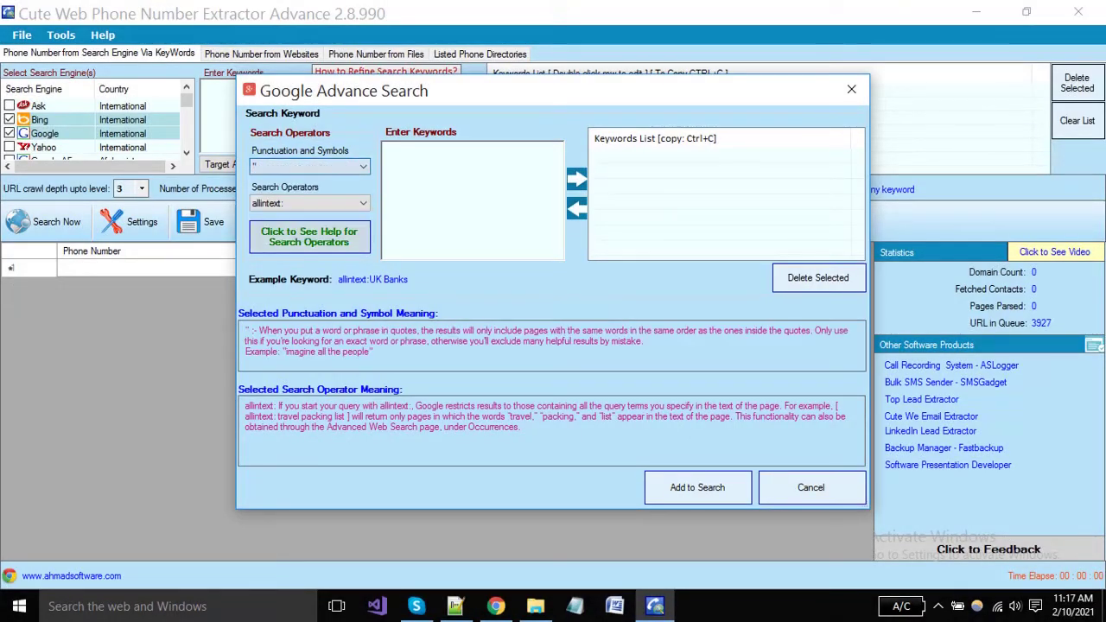
click(309, 203)
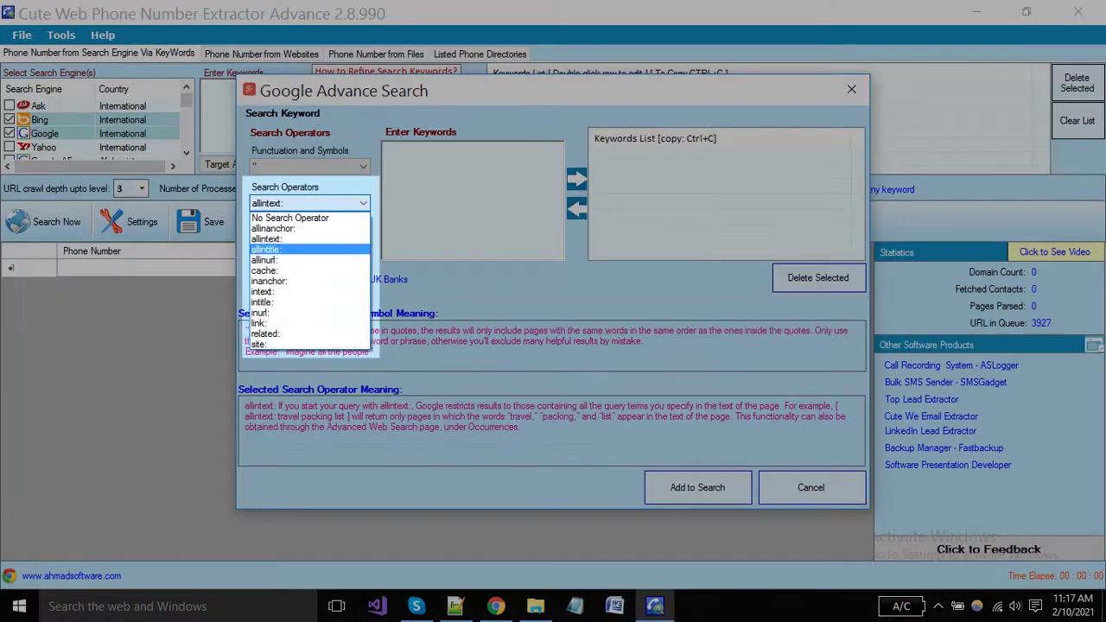
click(285, 240)
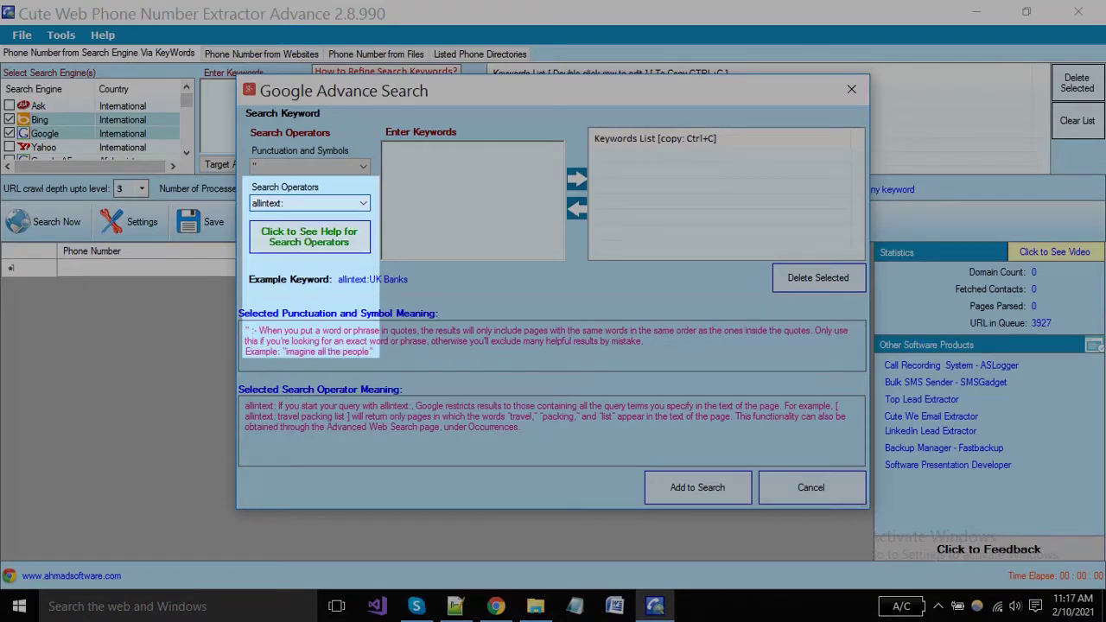
click(389, 149)
text(software co)
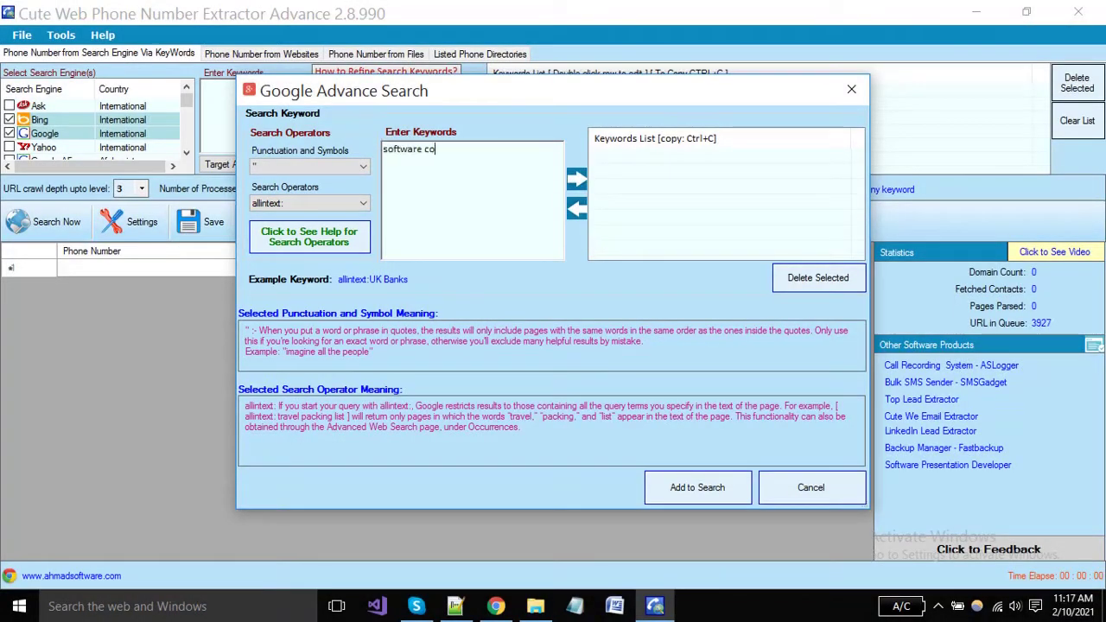
text(mpanies in USA)
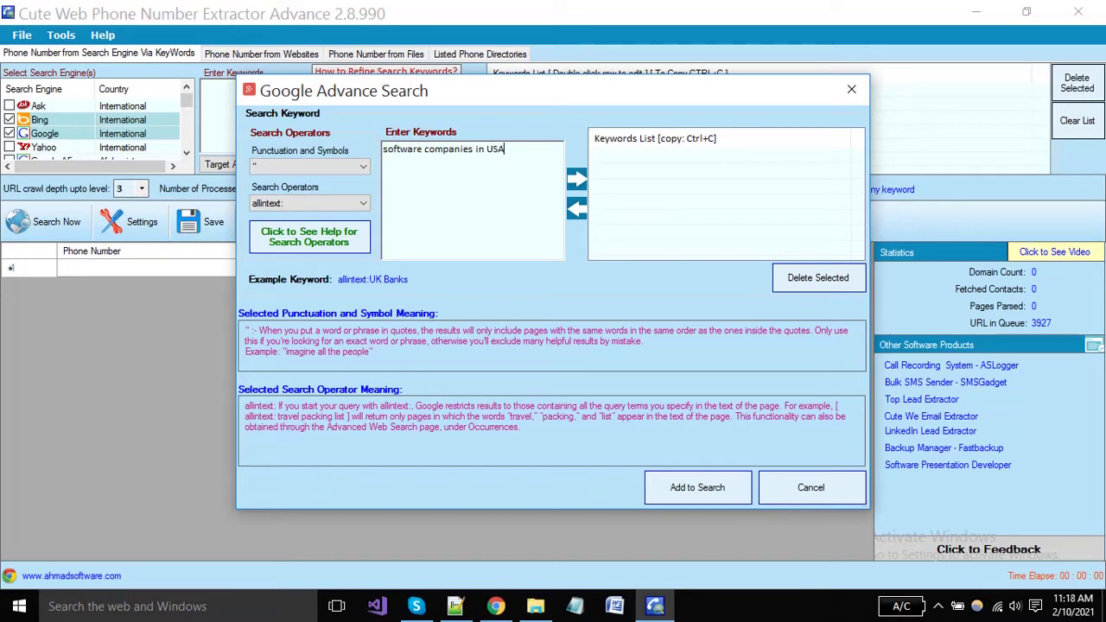
click(577, 179)
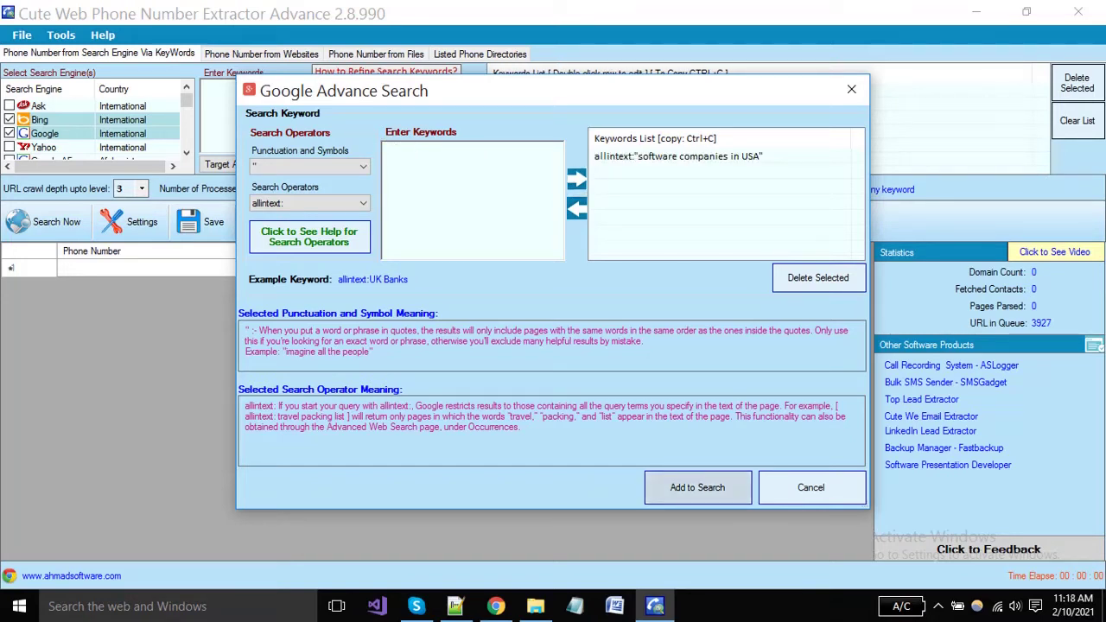
click(698, 487)
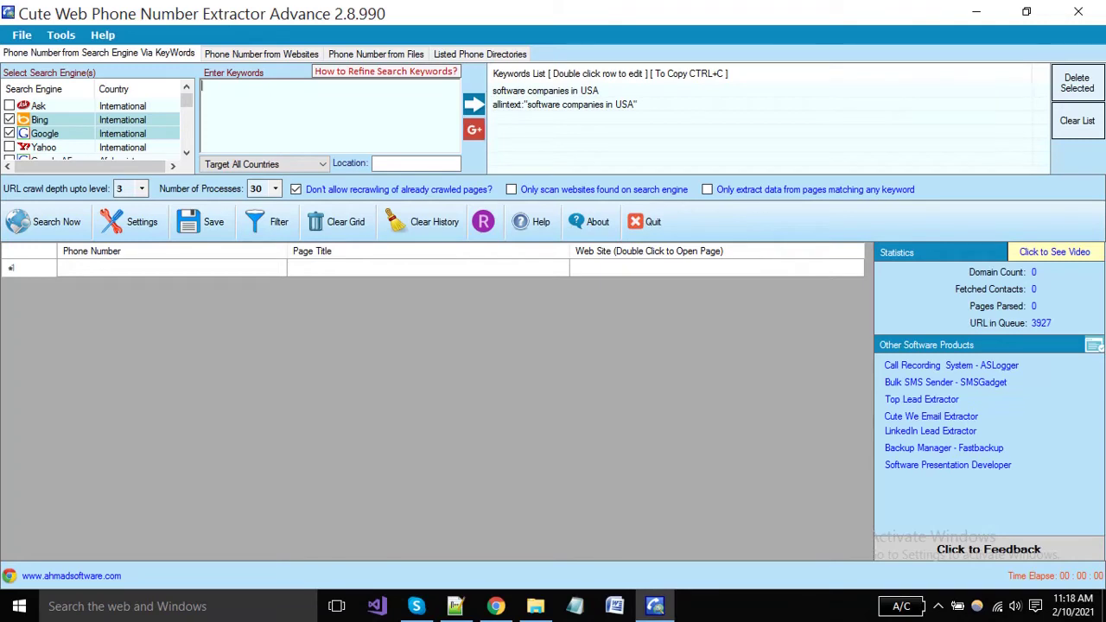
Add 'software companies' targeted to United States, near new york, to the Keywords List
text(softwa)
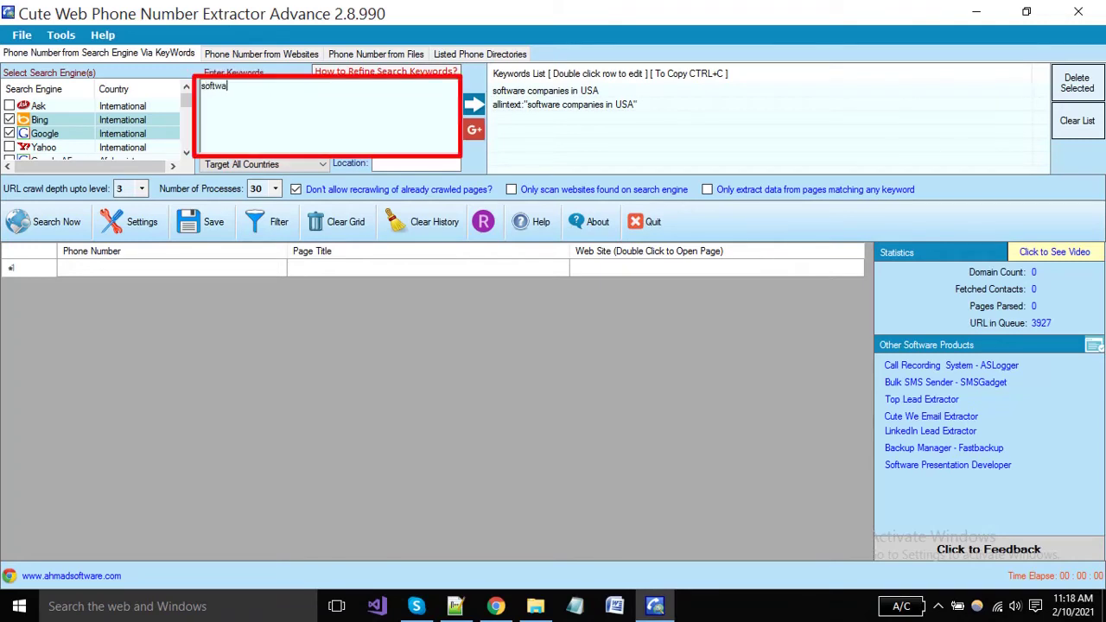
text(re companies)
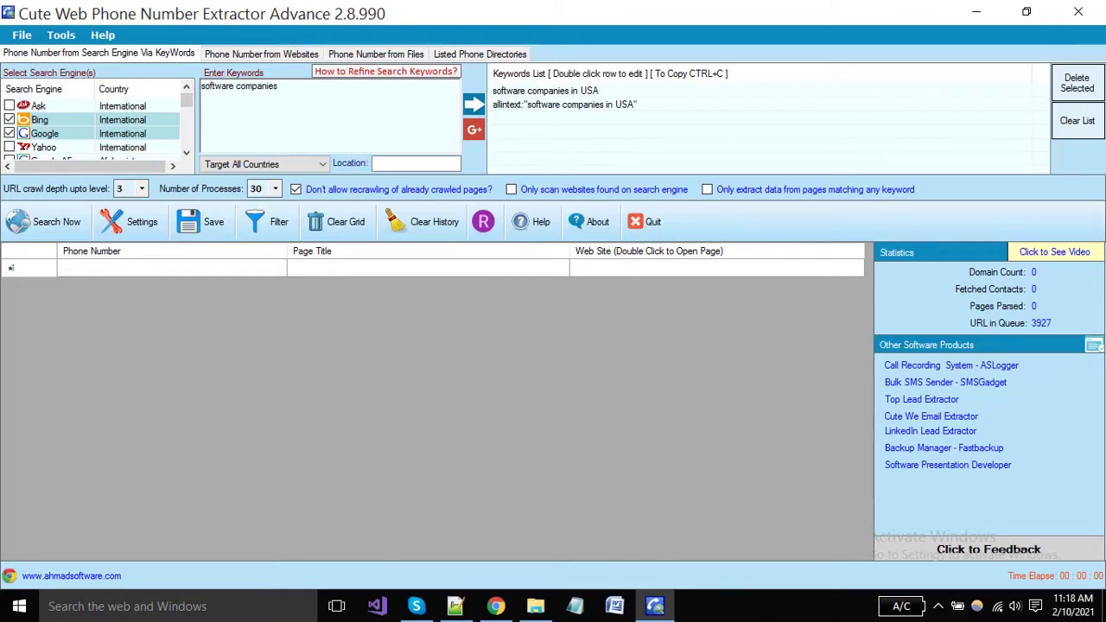
click(322, 164)
key(u)
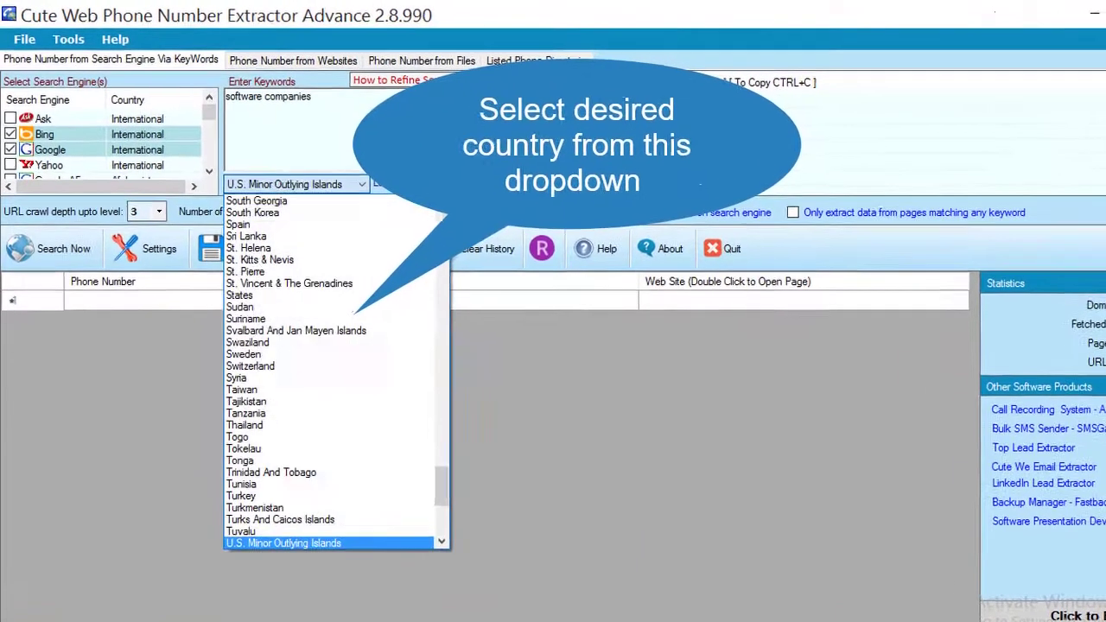
scroll(328, 461, down, 3)
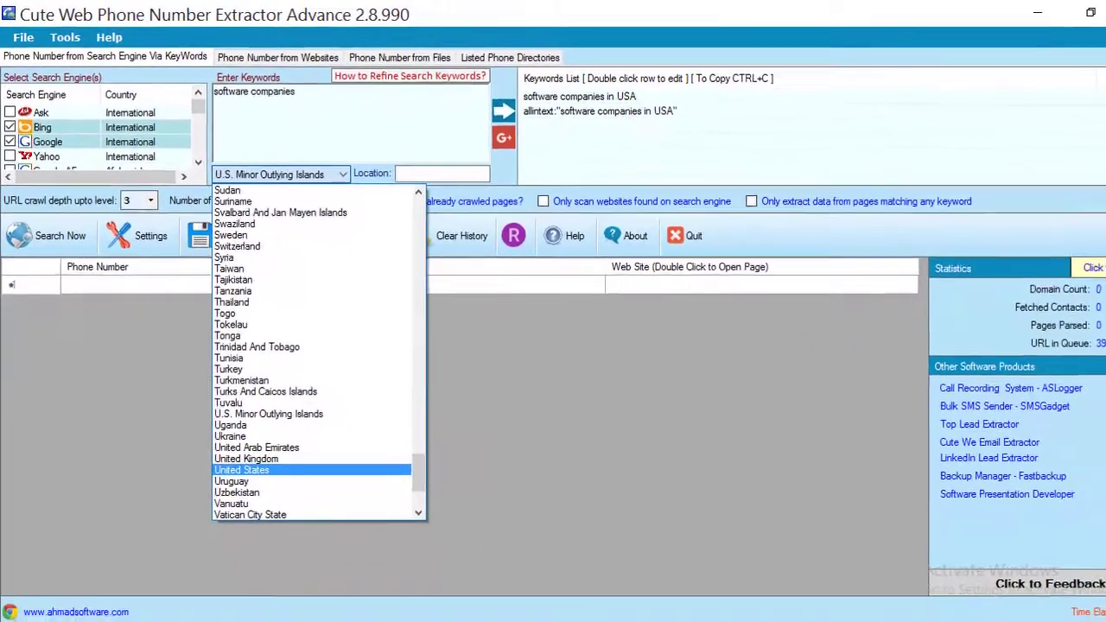
click(285, 556)
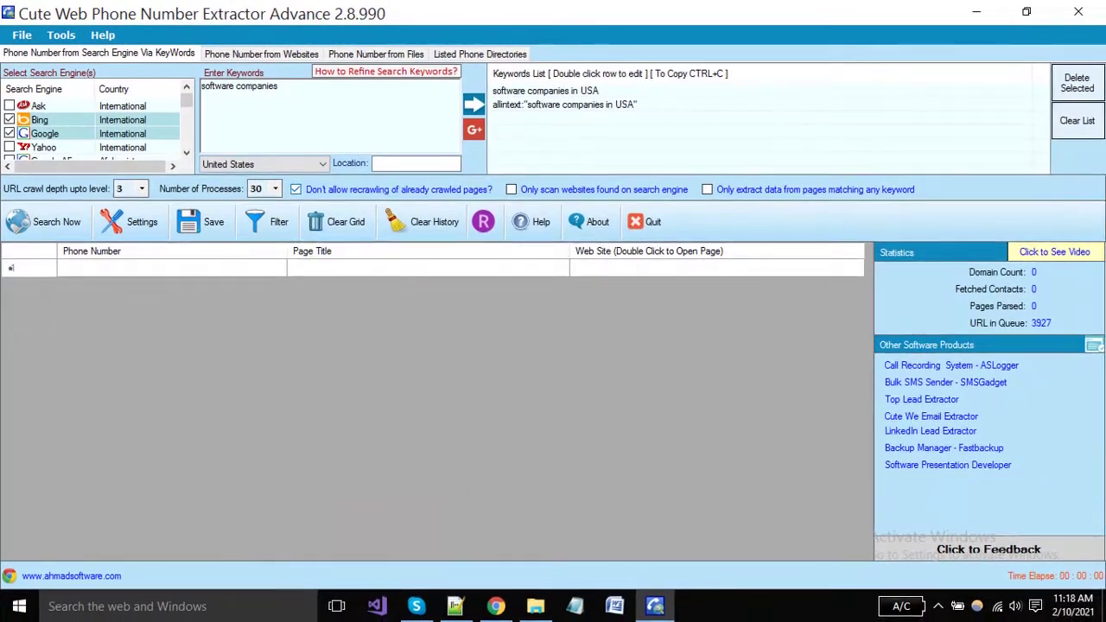
click(407, 163)
text(new)
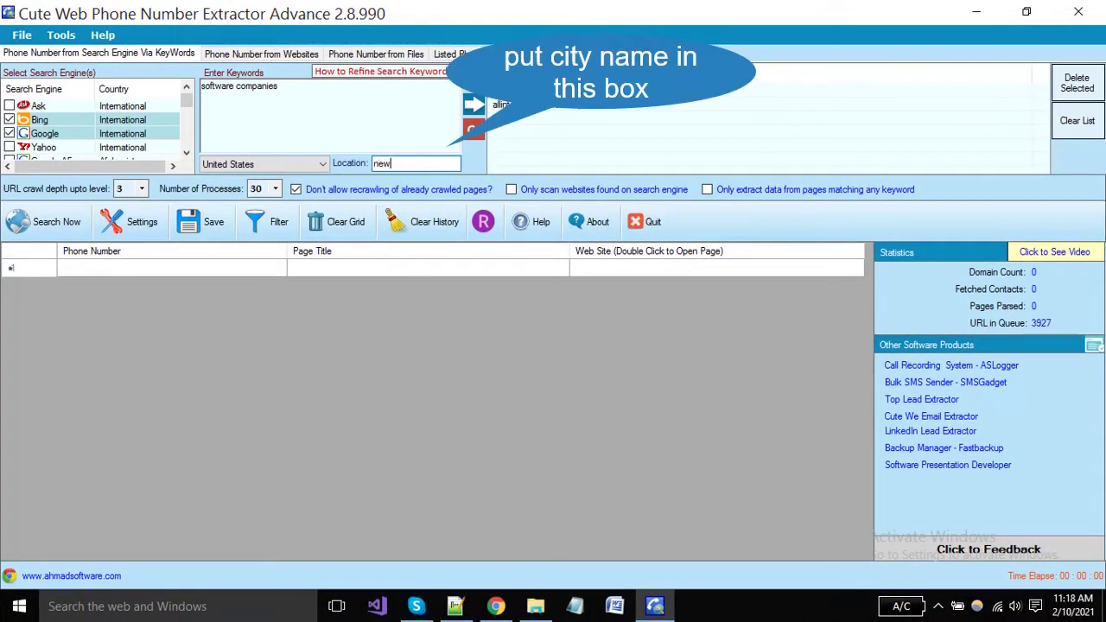
text( yo)
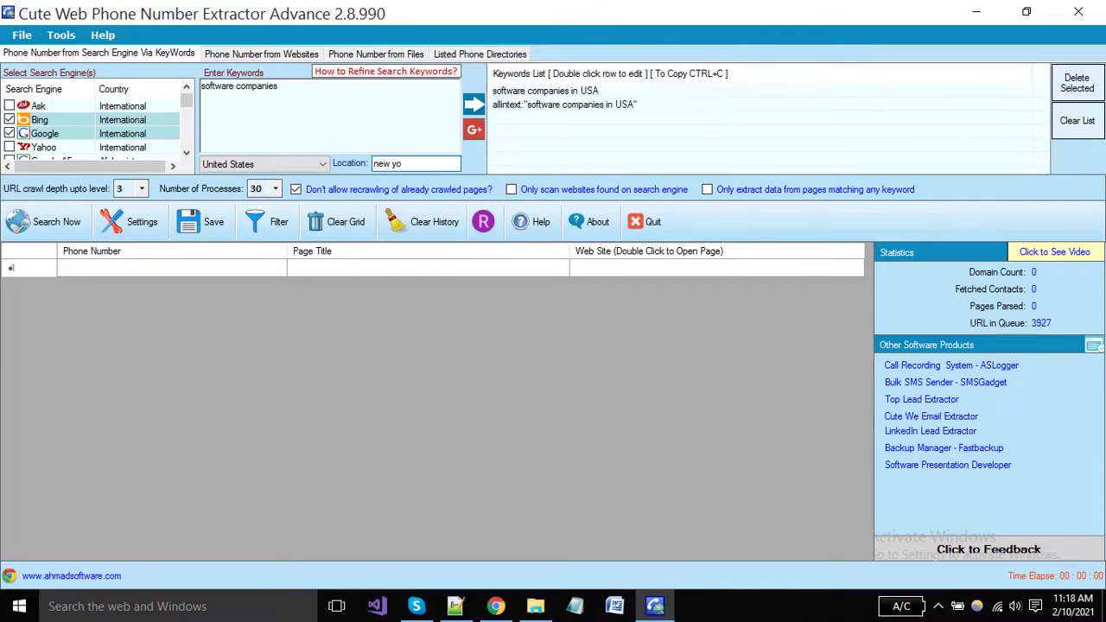
text(rk)
click(474, 104)
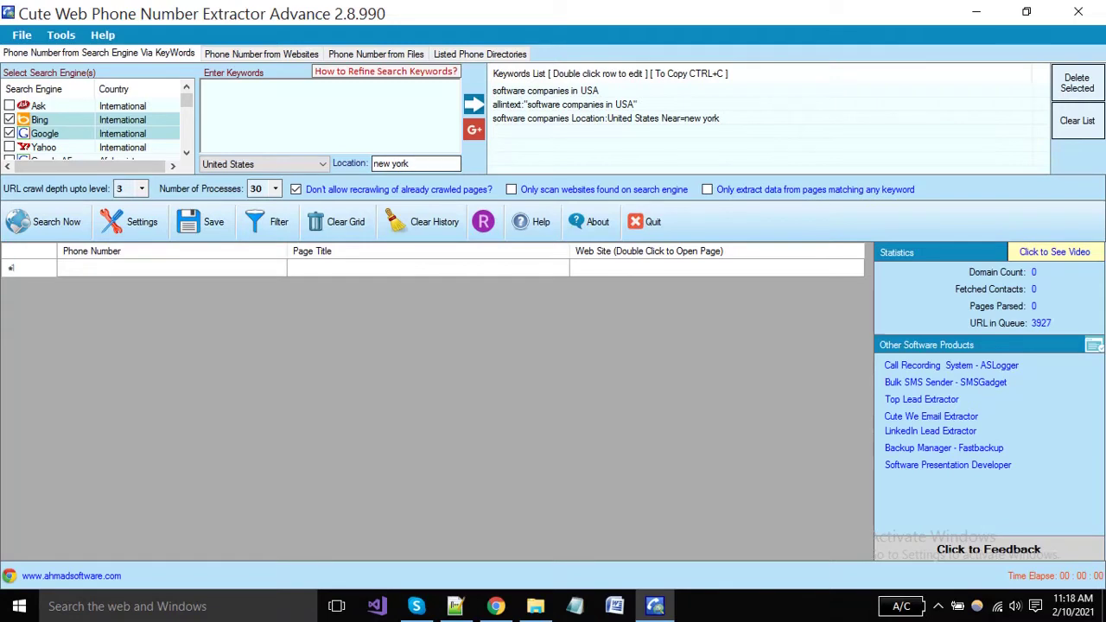
Retype 'software companies' as a new keyword and clear the new york location
click(285, 105)
text(software companies)
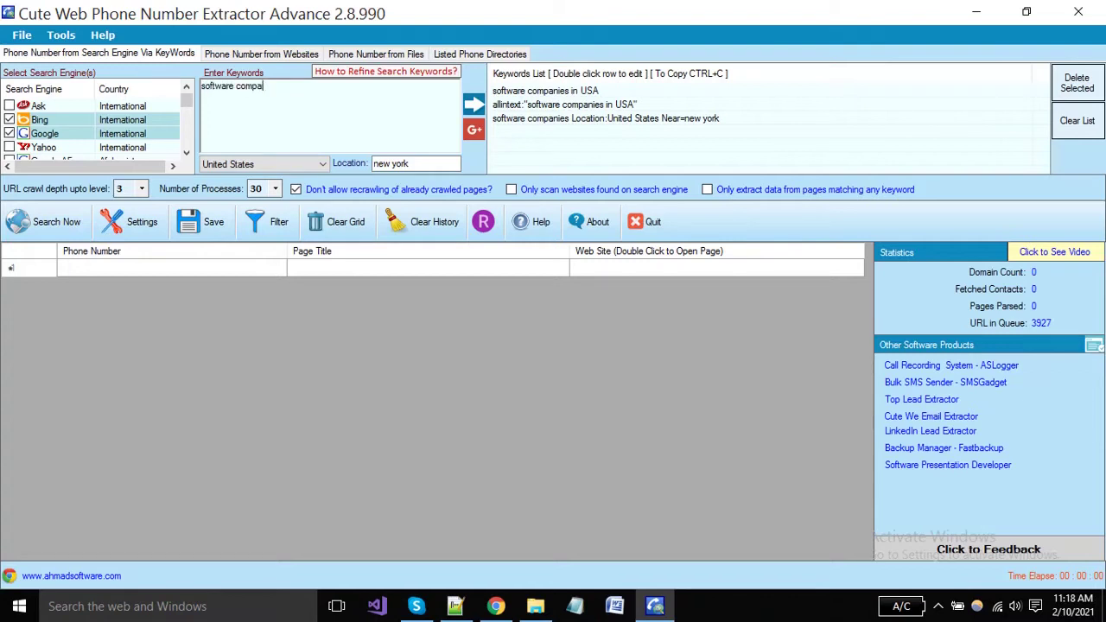
key(Tab)
key(Tab)
key(BackSpace)
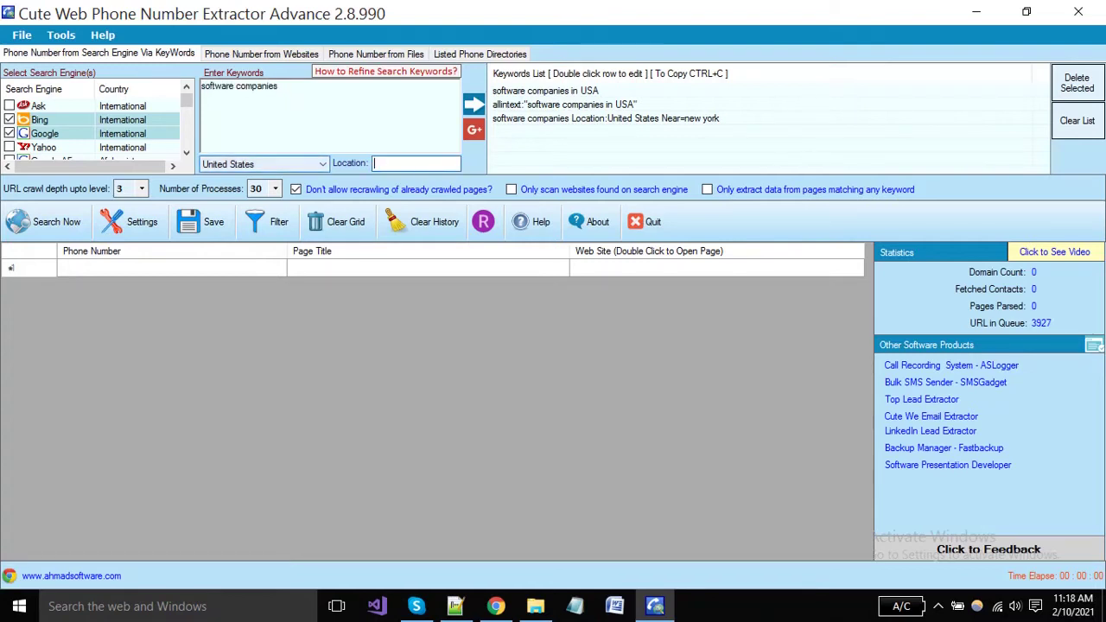
Target all countries and add 'software companies site:yellowpages.com' to the Keywords List
click(324, 164)
click(243, 179)
click(279, 86)
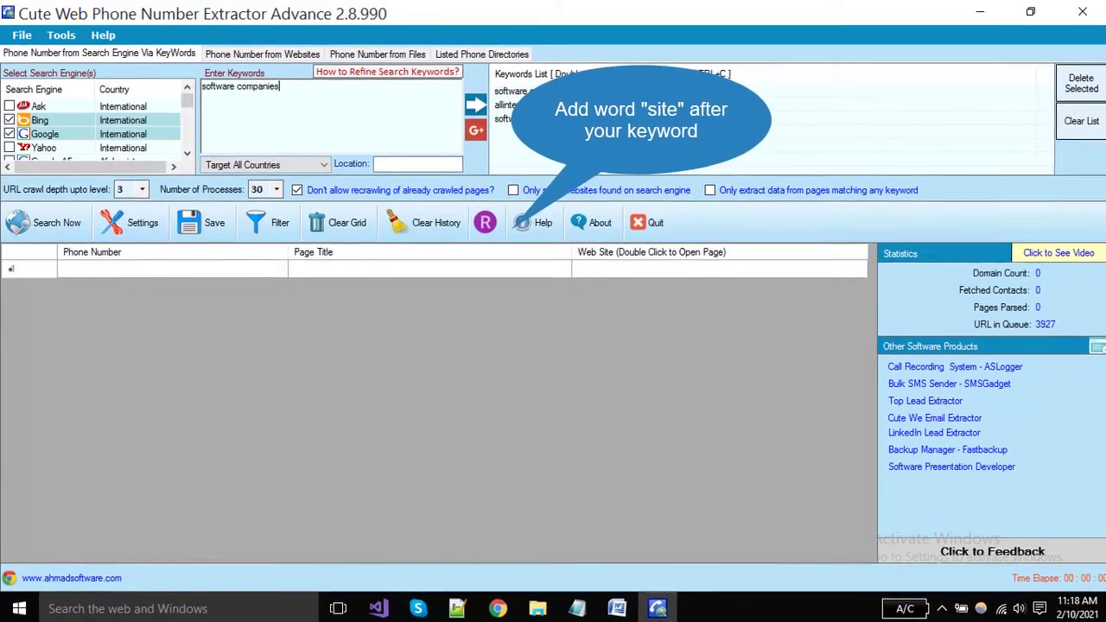
text(site)
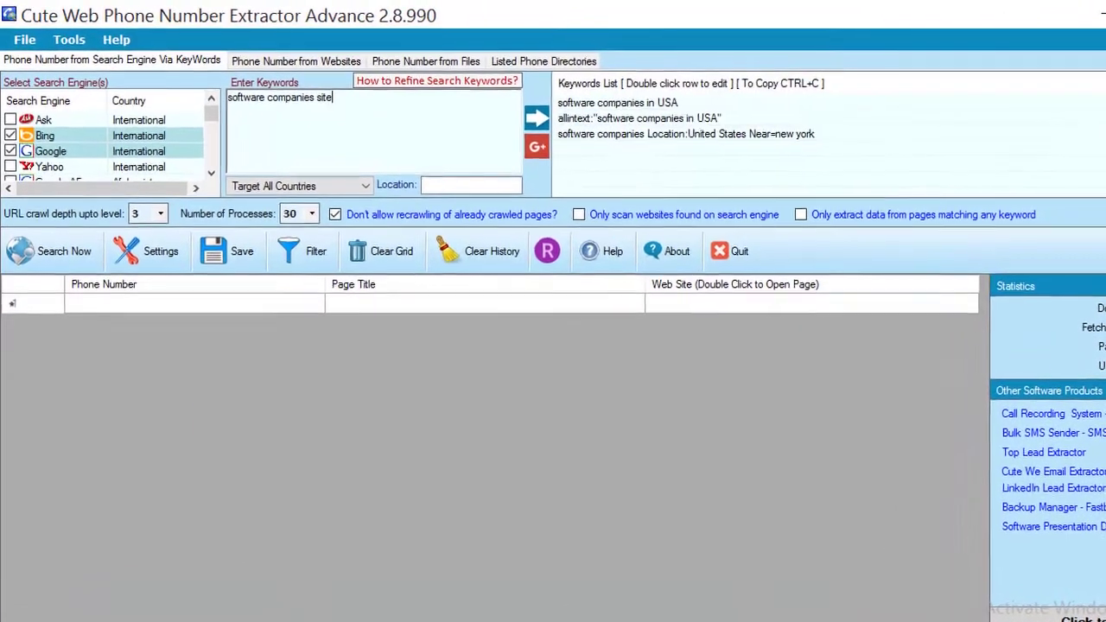
text(:)
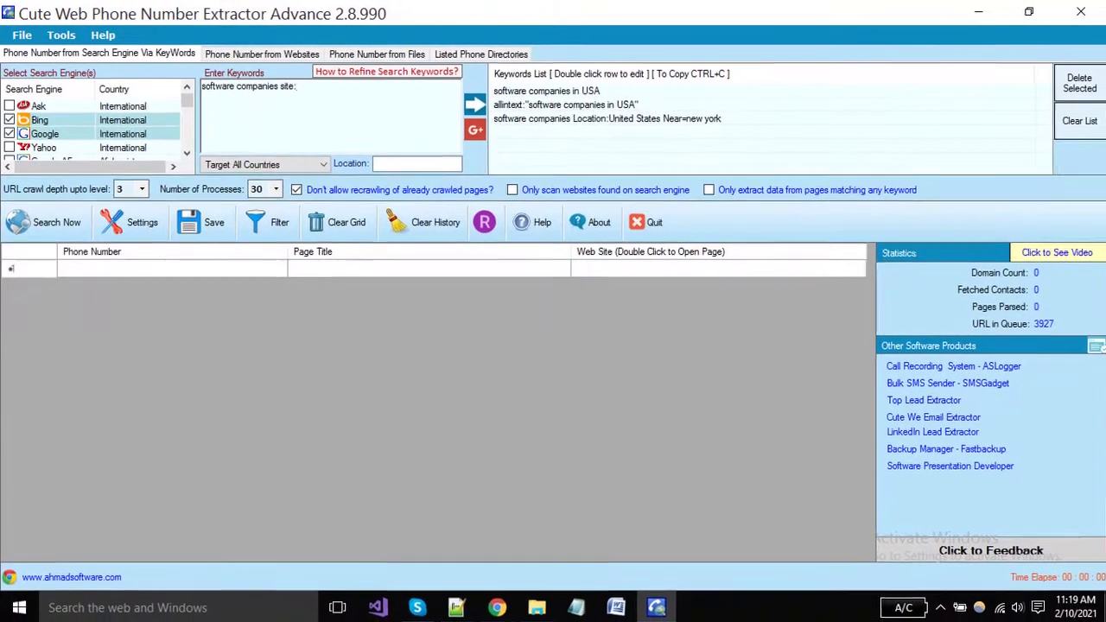
text(yello)
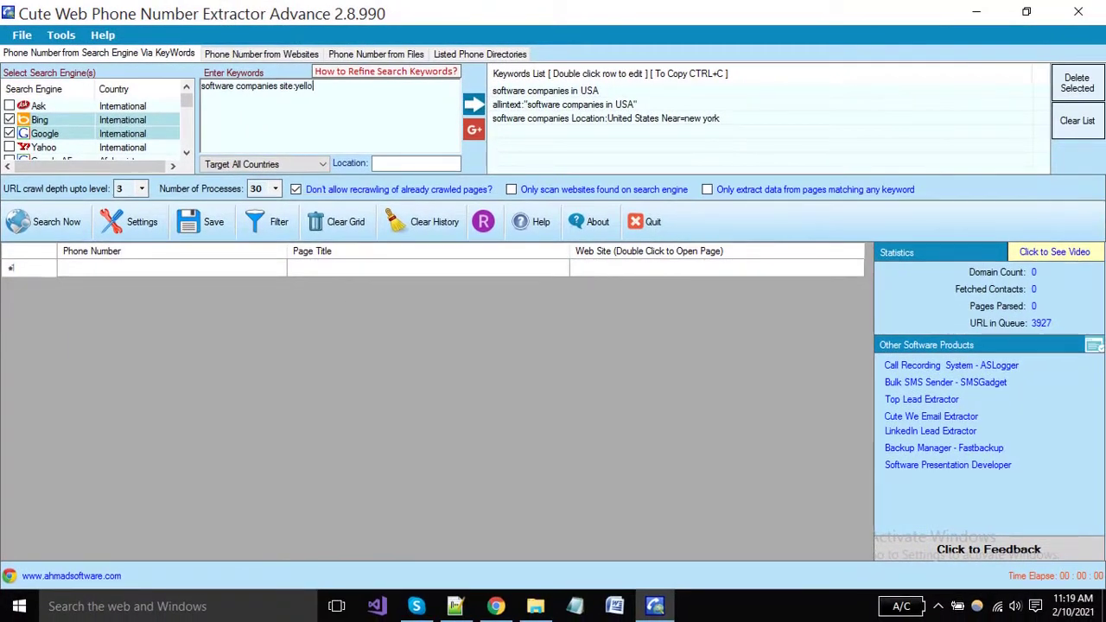
text(wpages.)
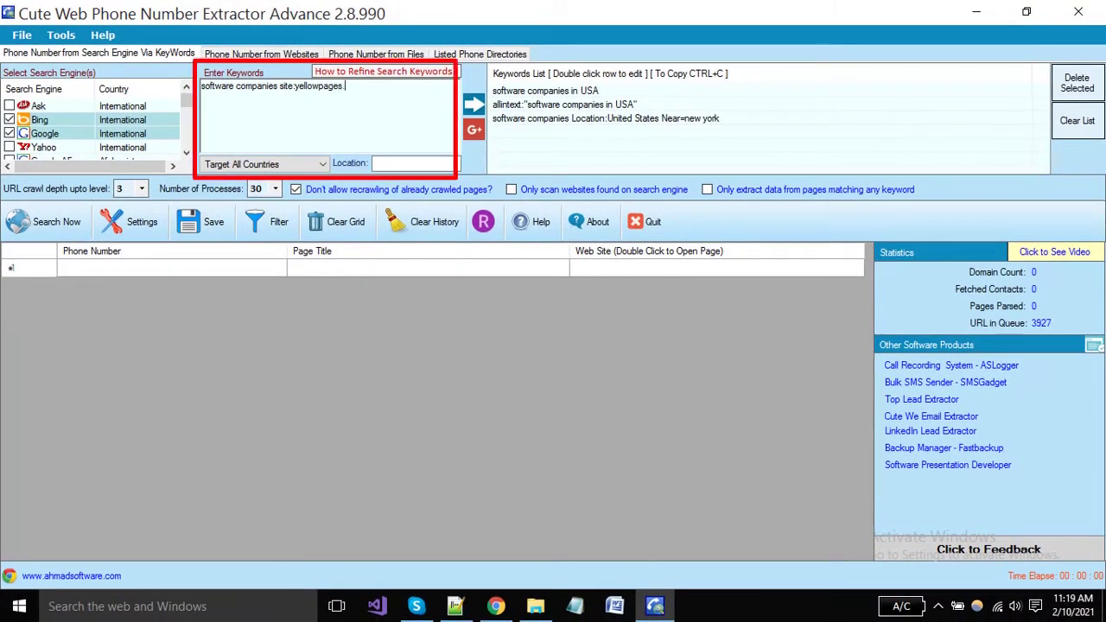
text(com)
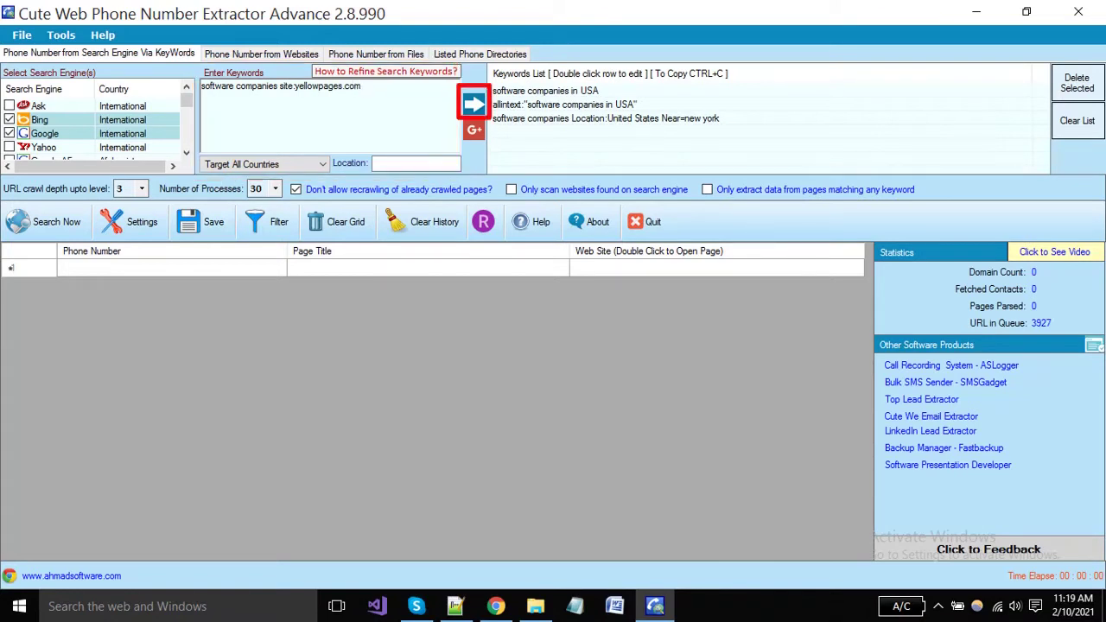
click(473, 104)
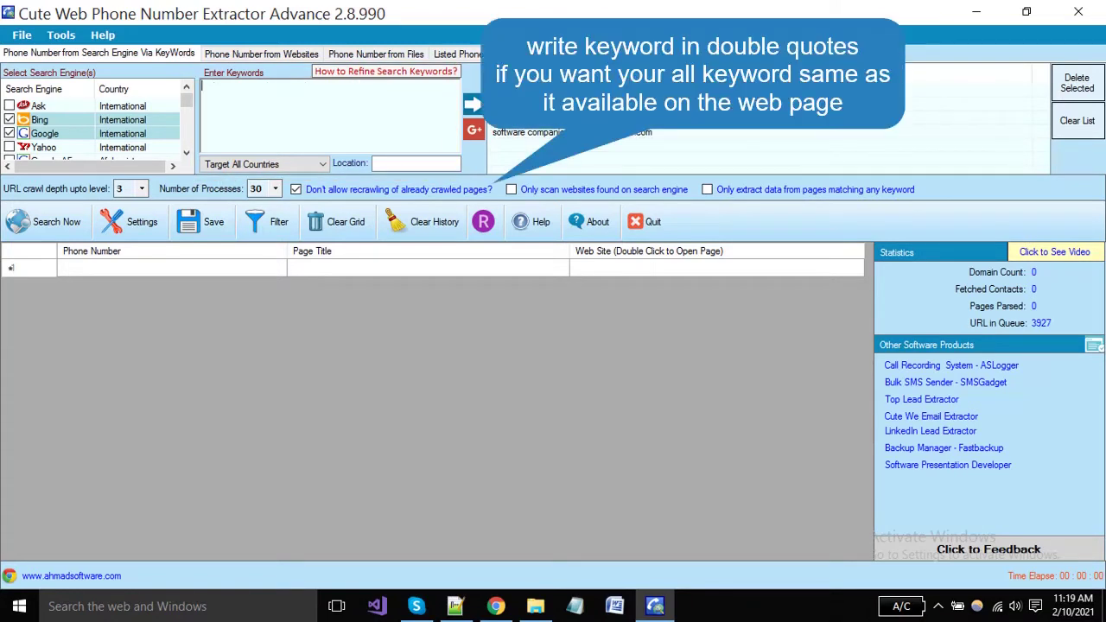
Add the quoted keyword "software companies USA" to the Keywords List
text("")
key(Left)
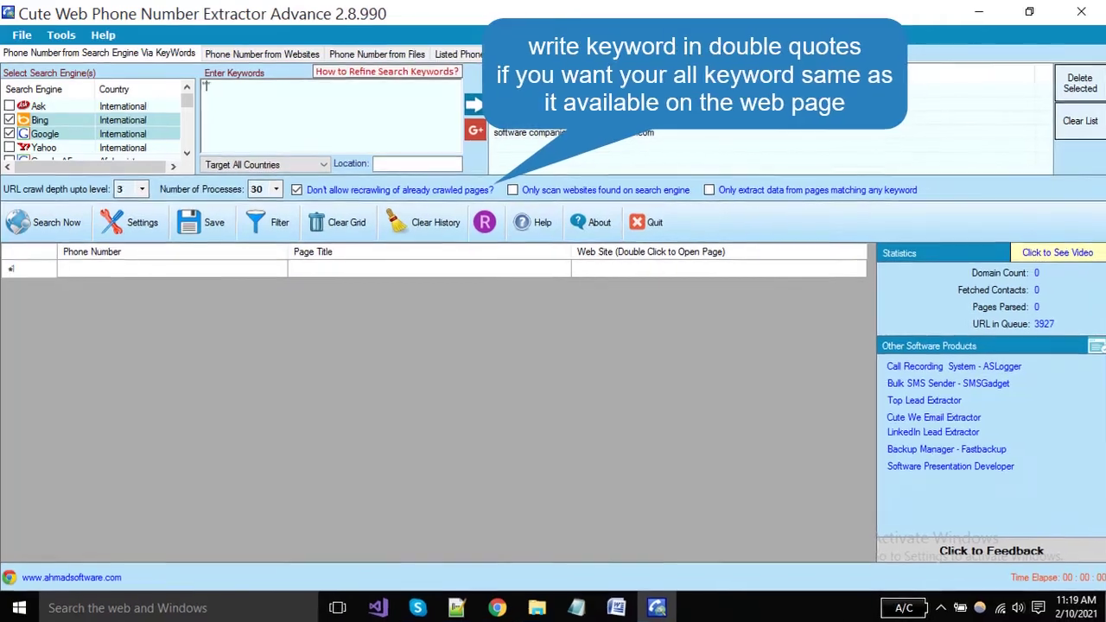
text(so)
text(ftware c)
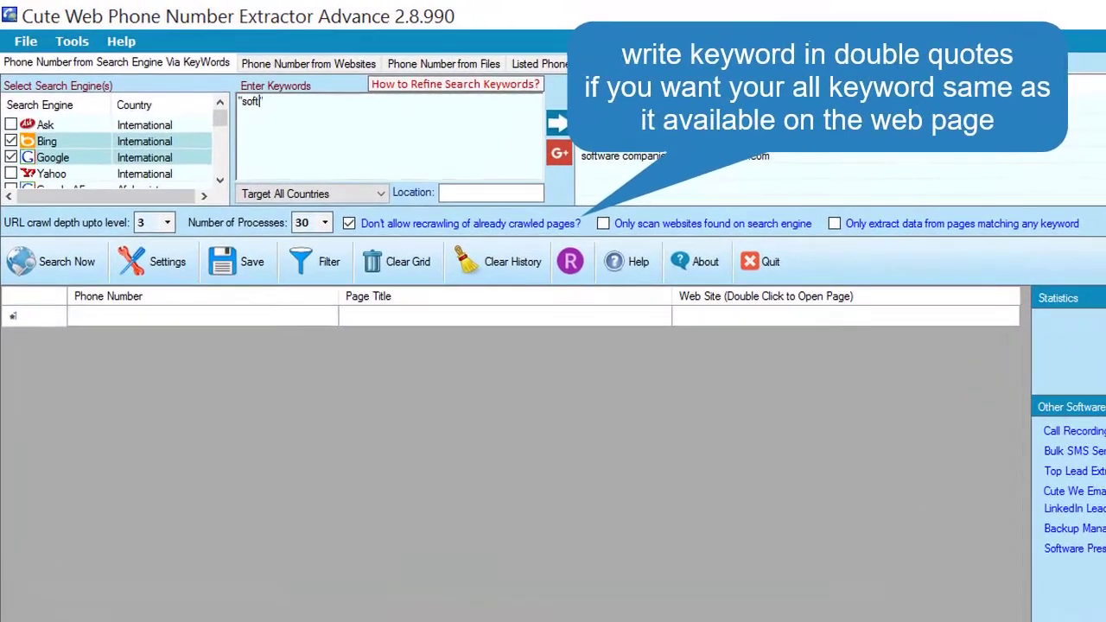
text(ompanies)
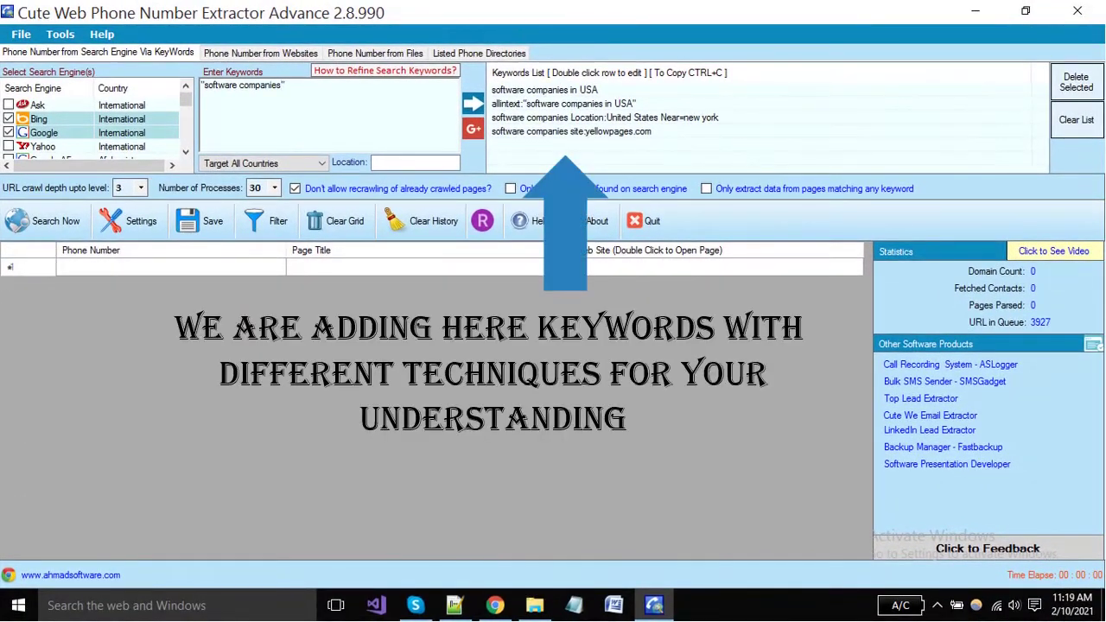
text( USA)
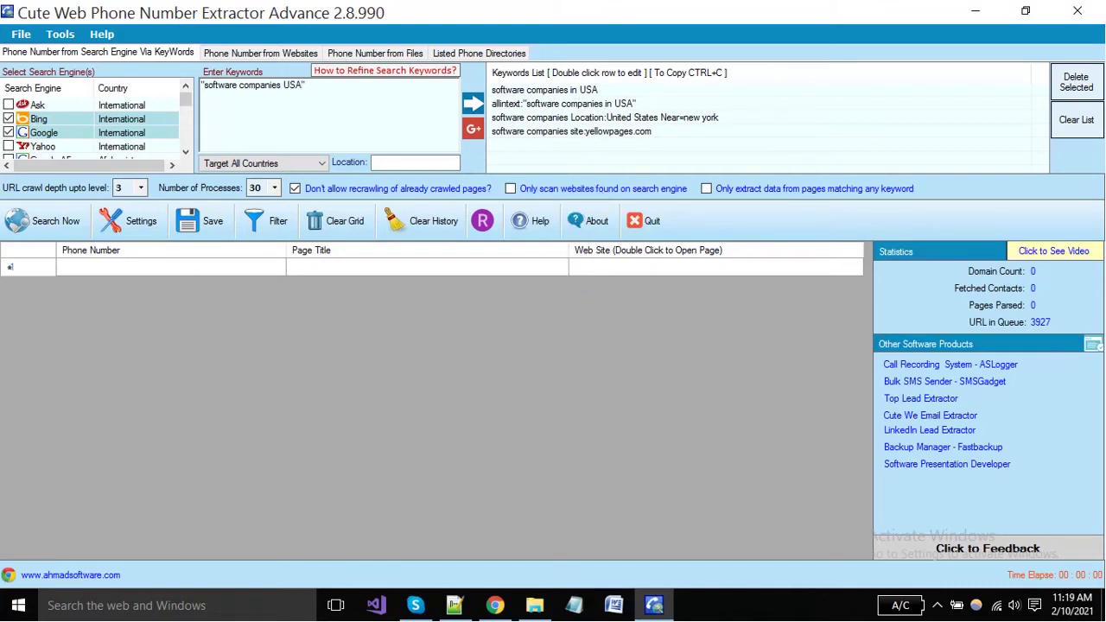
click(473, 129)
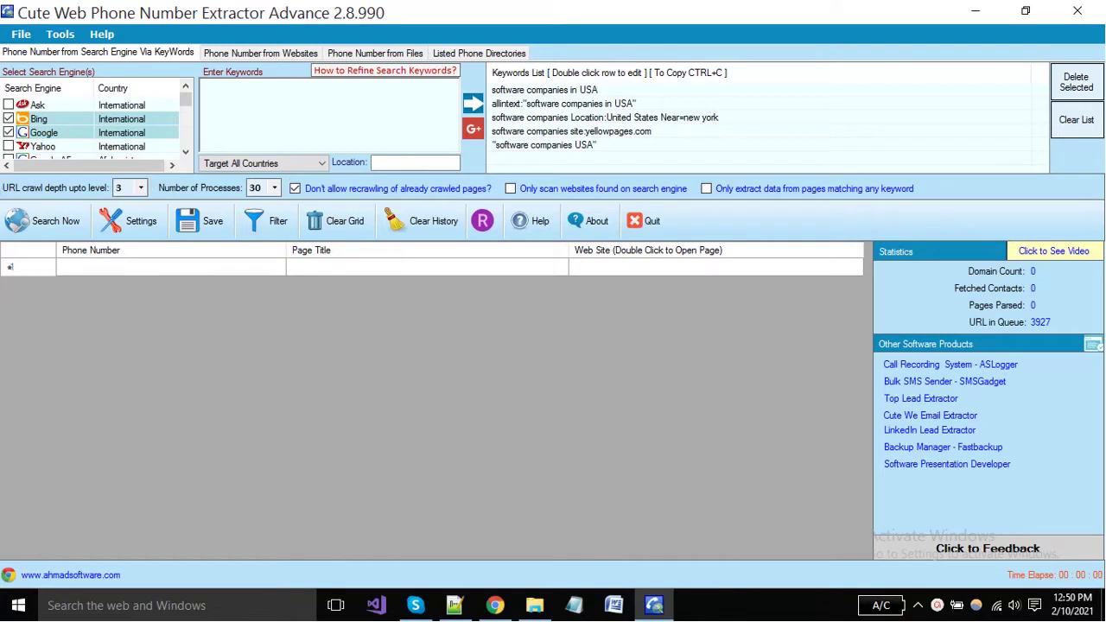
Check the URL crawl depth choices, then view ahmadsoftware.com in Chrome
click(140, 187)
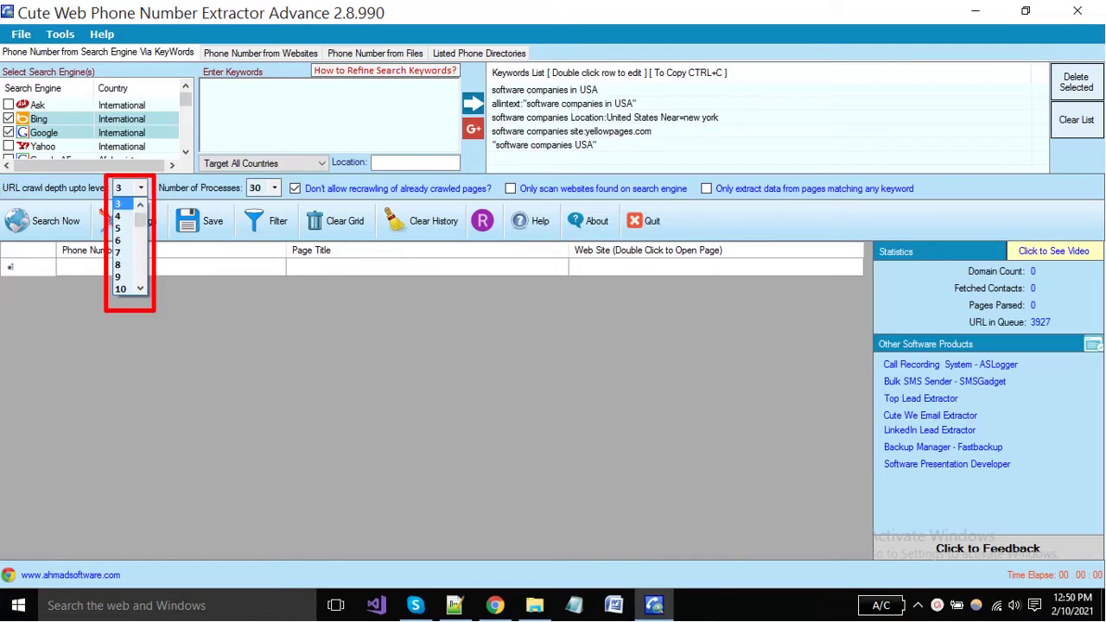
scroll(129, 242, up, 1)
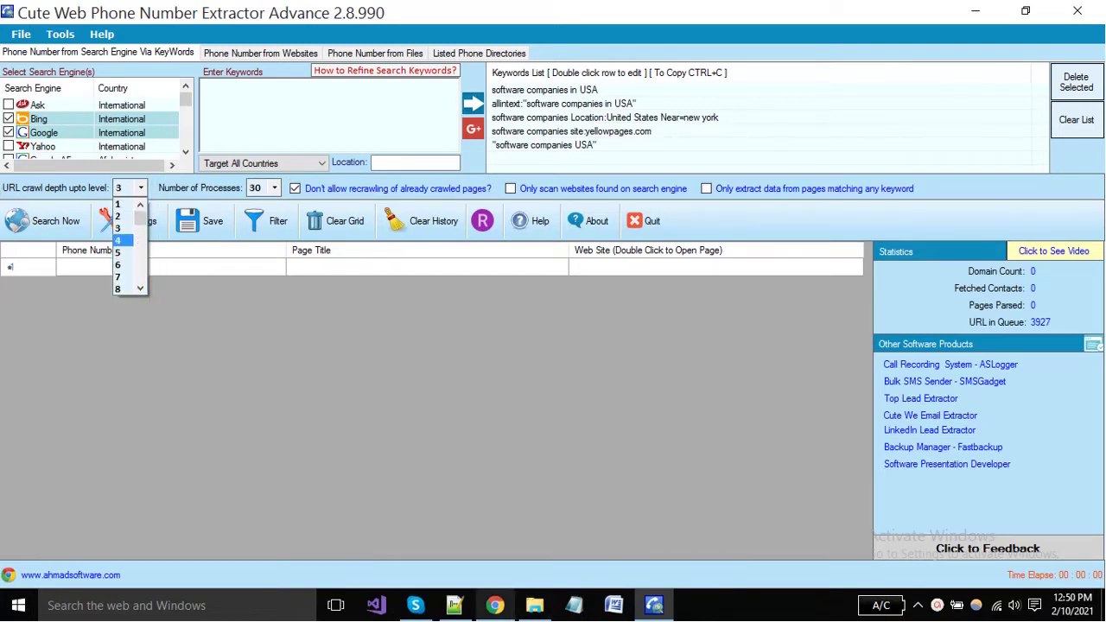
click(495, 604)
scroll(553, 346, down, 2)
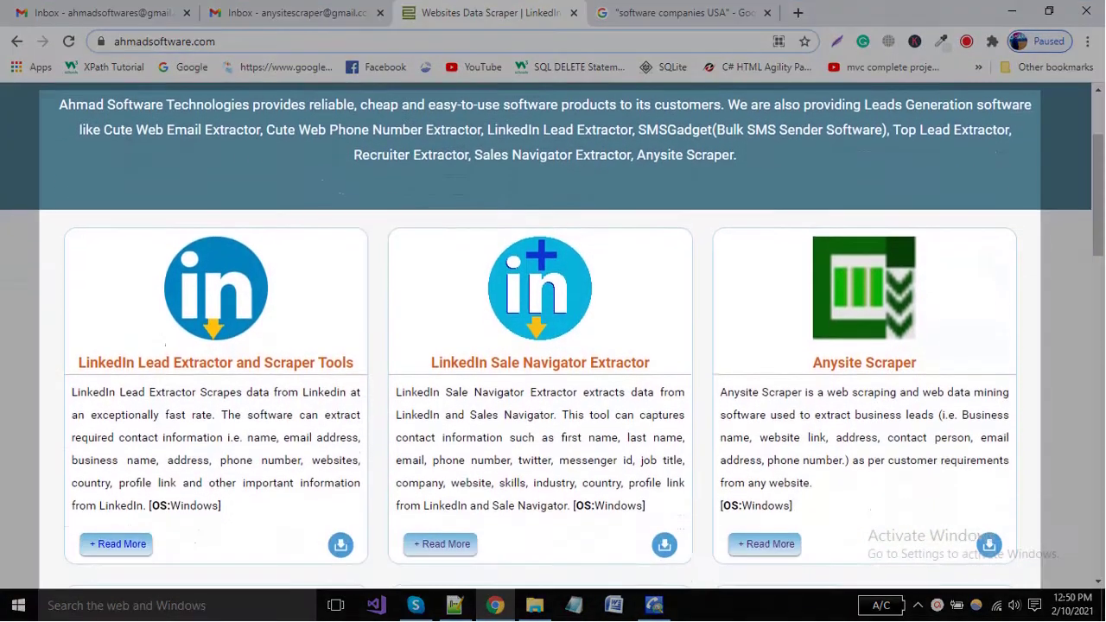
Browse ahmadsoftware.com via LinkedIn Sale Navigator Extractor to the Cute Web Email Extractor Advance page
scroll(553, 346, up, 2)
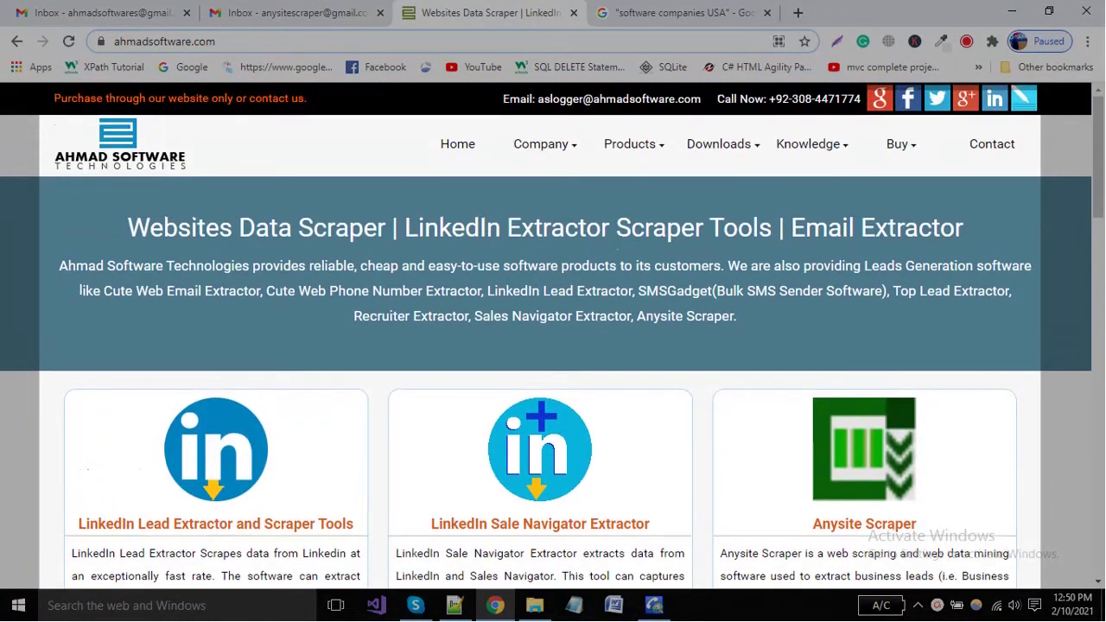
scroll(552, 345, down, 2)
click(540, 361)
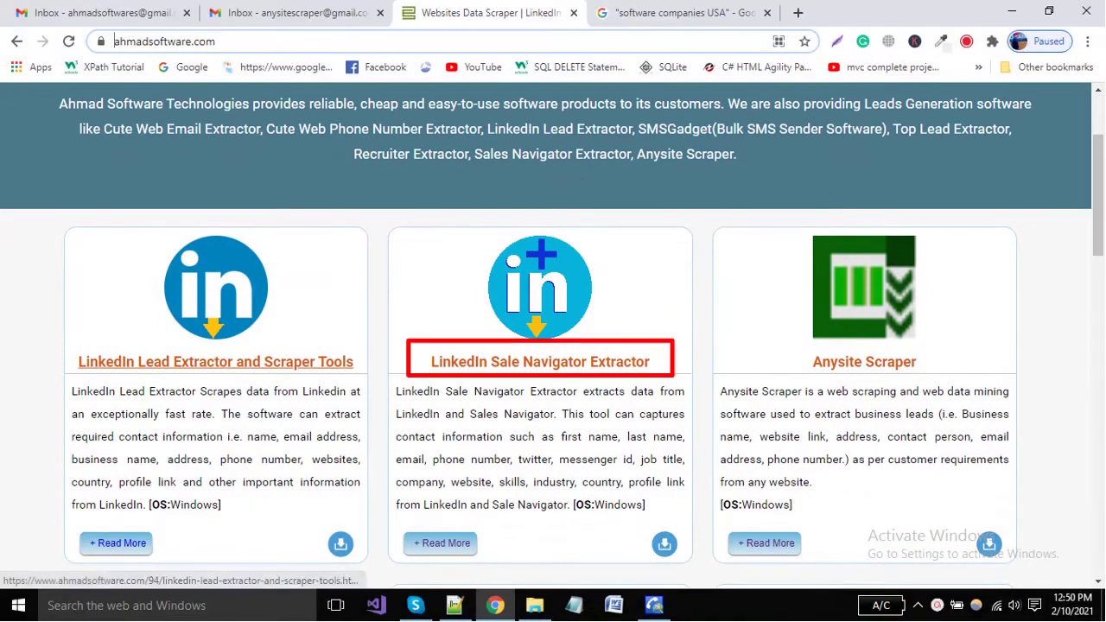
scroll(553, 346, down, 1)
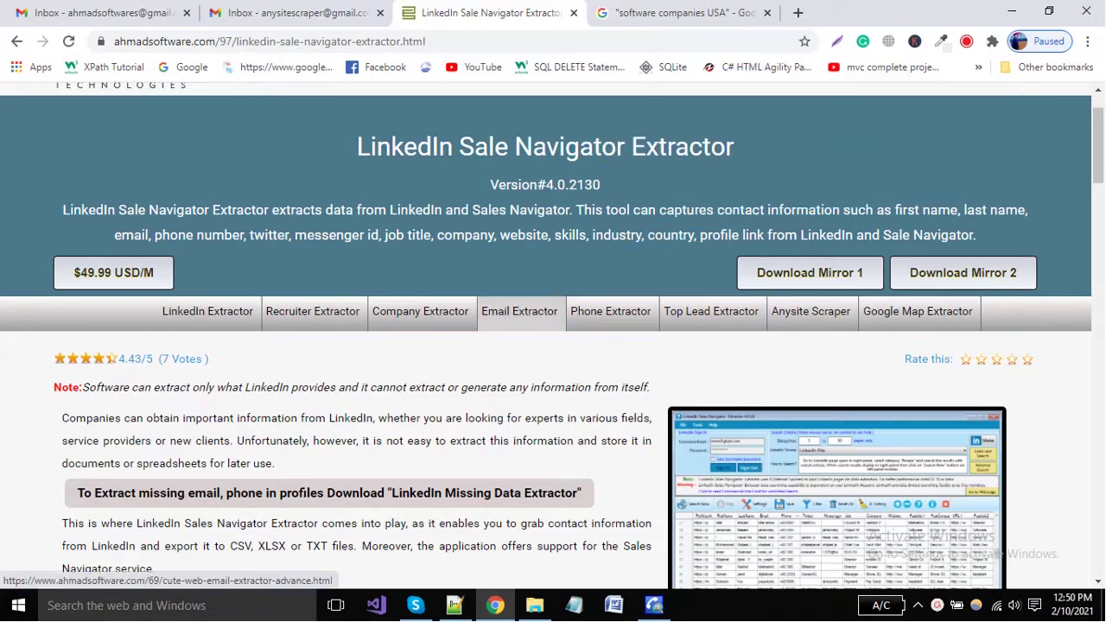
click(520, 311)
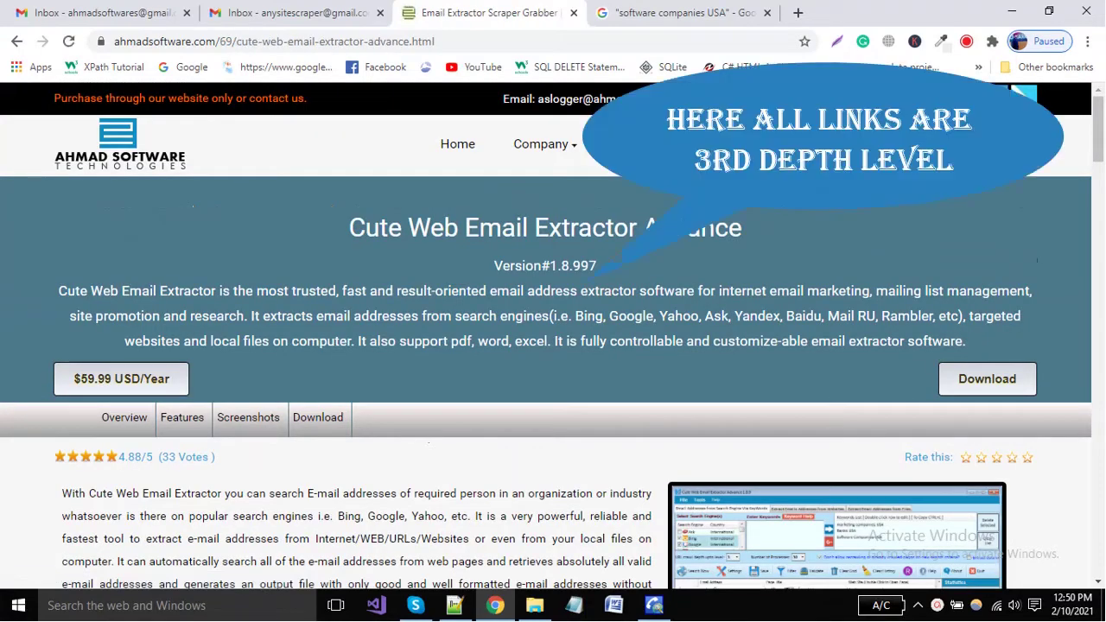
scroll(553, 346, down, 3)
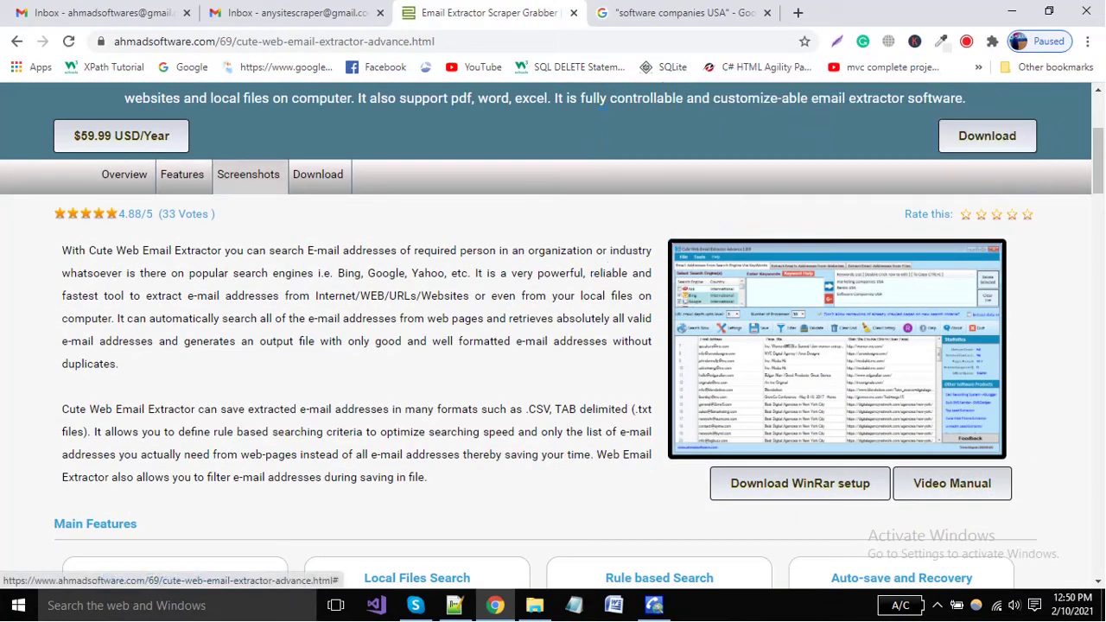
scroll(553, 345, down, 4)
scroll(553, 346, down, 5)
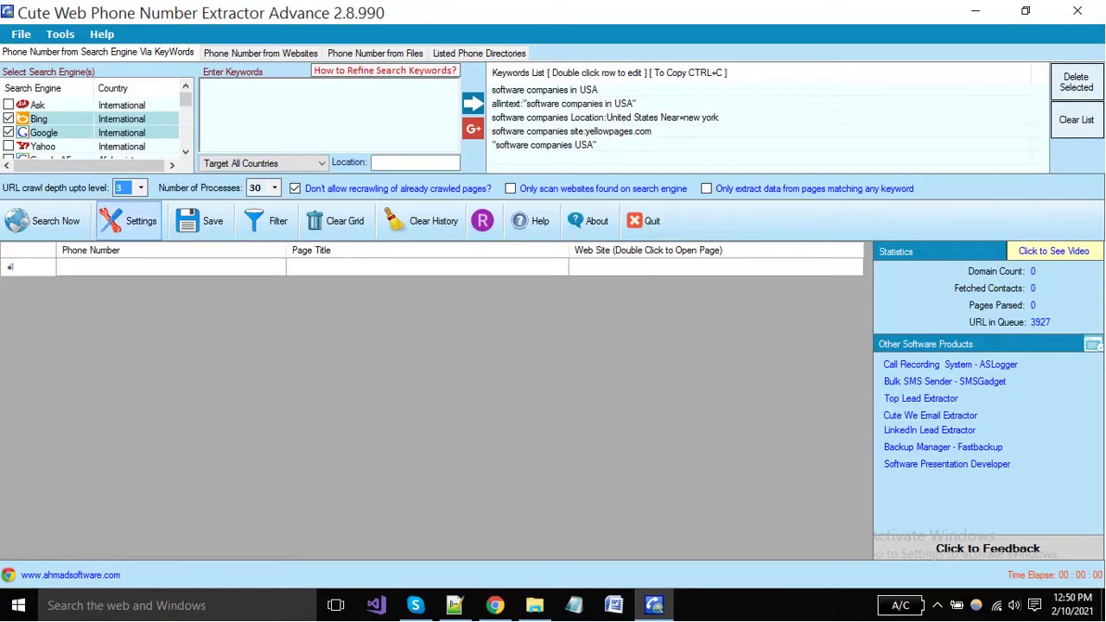
click(274, 188)
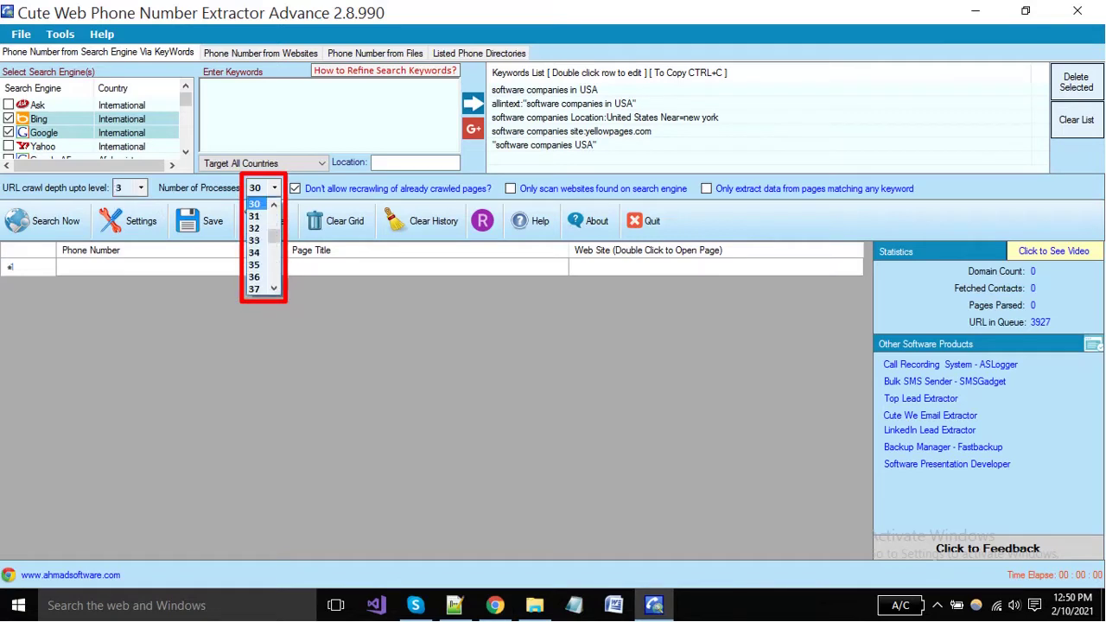
scroll(259, 246, up, 9)
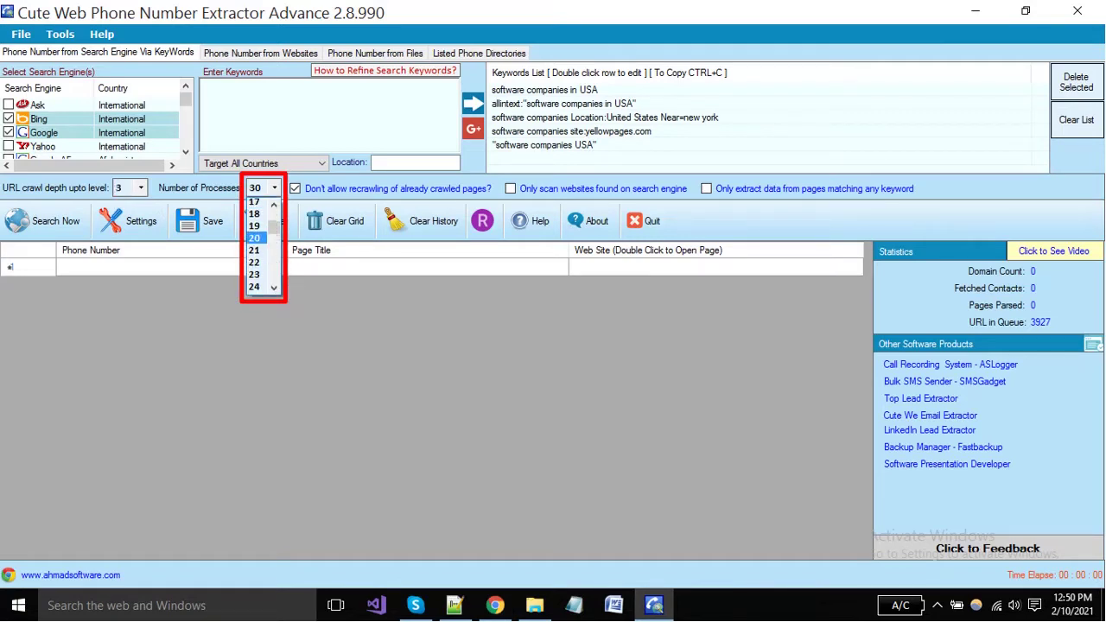
scroll(259, 246, down, 12)
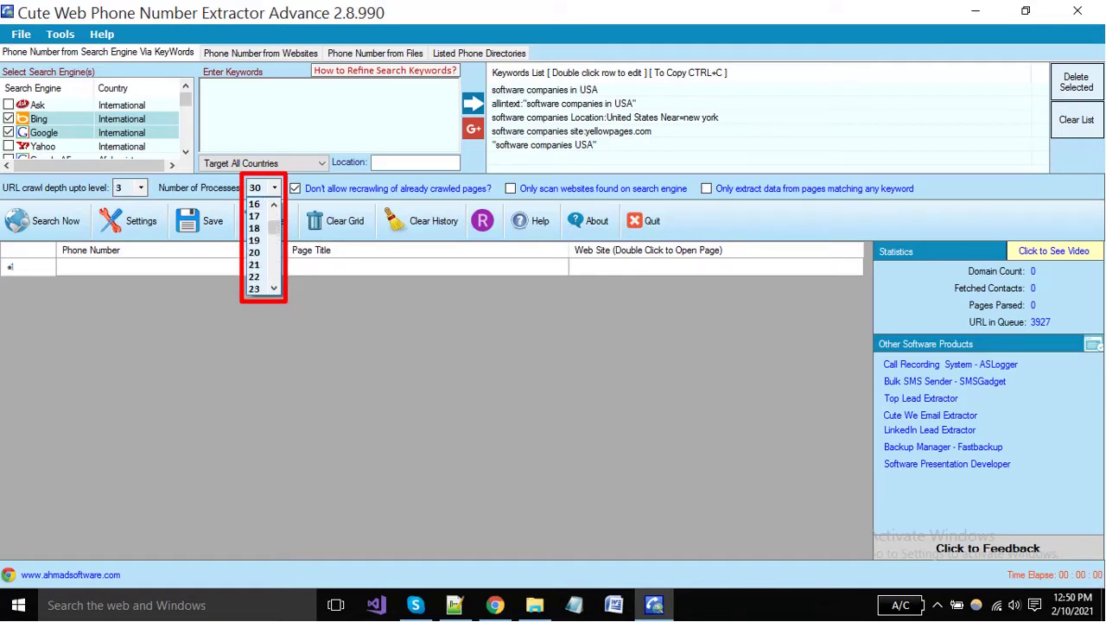
scroll(259, 246, down, 11)
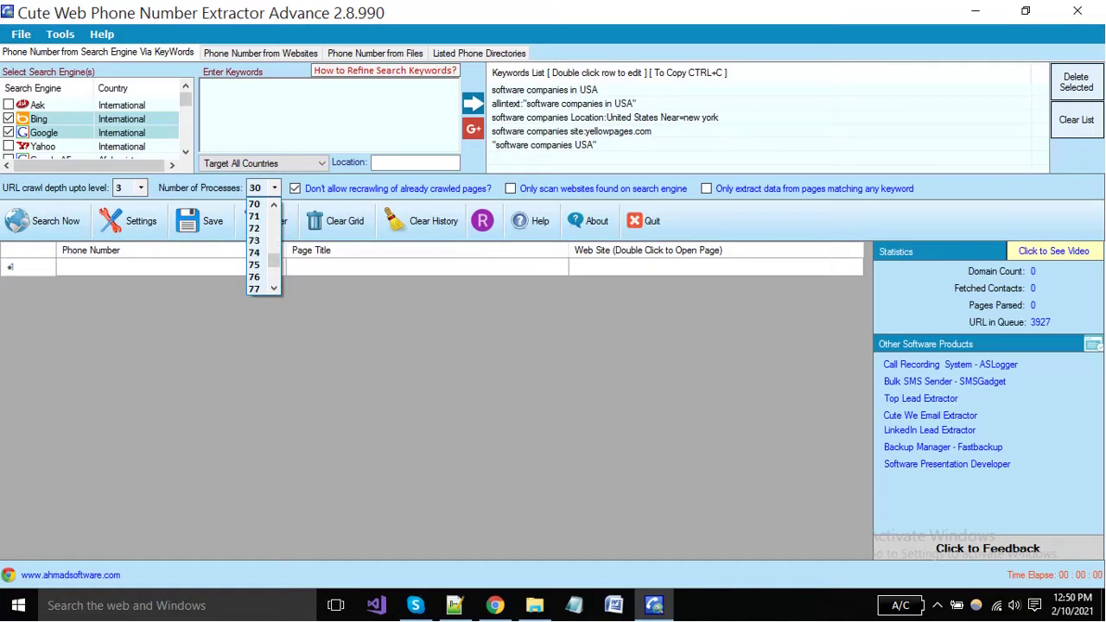
scroll(259, 246, down, 5)
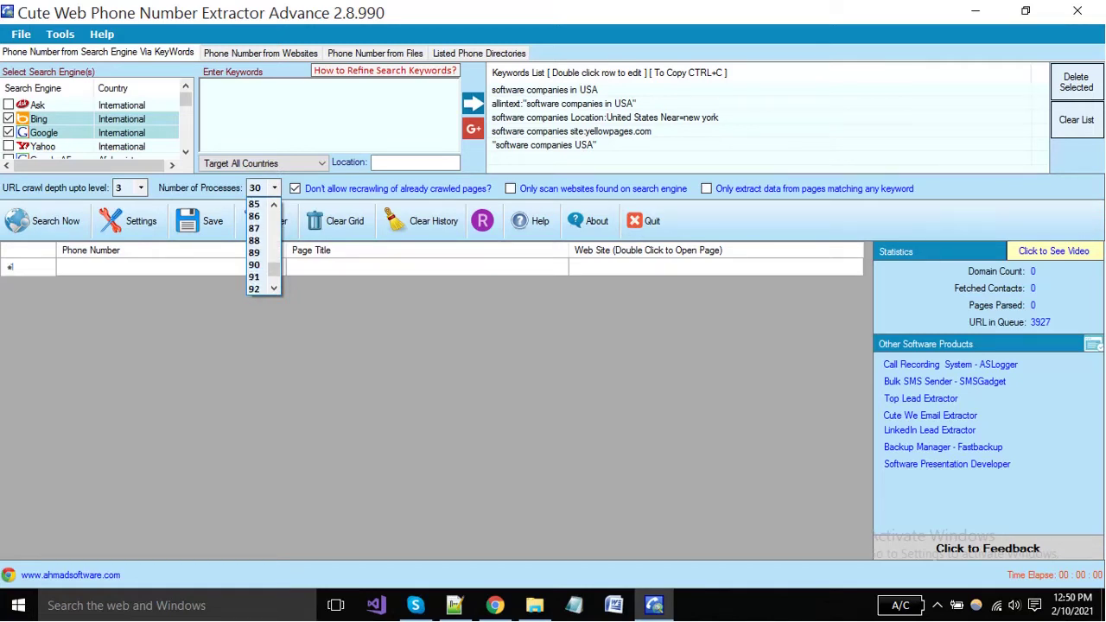
scroll(259, 246, down, 3)
scroll(259, 246, up, 20)
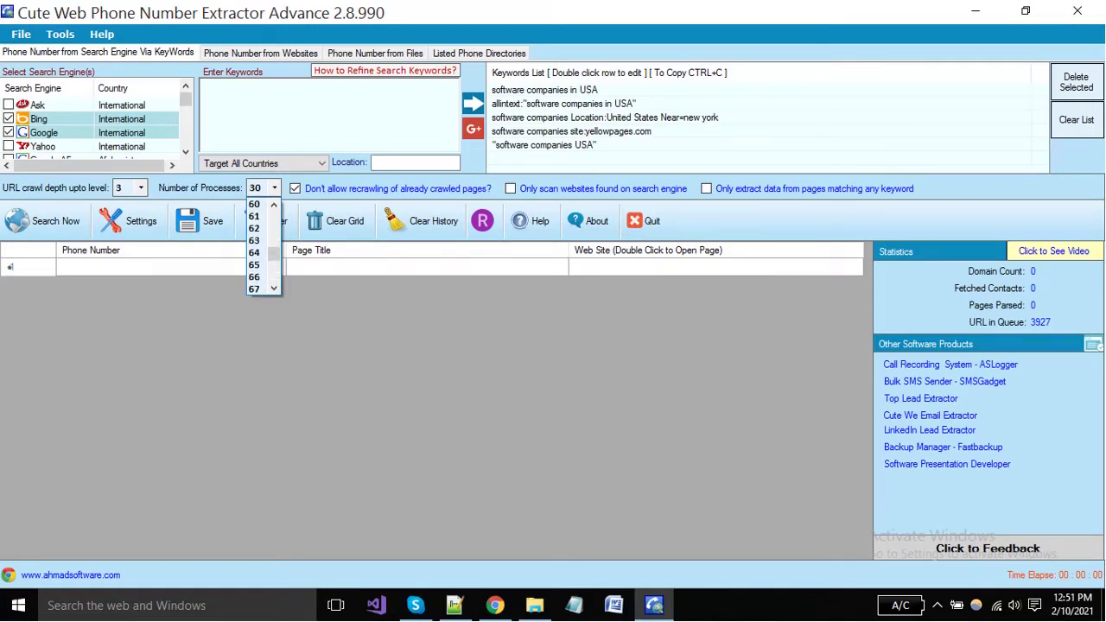
scroll(259, 246, down, 3)
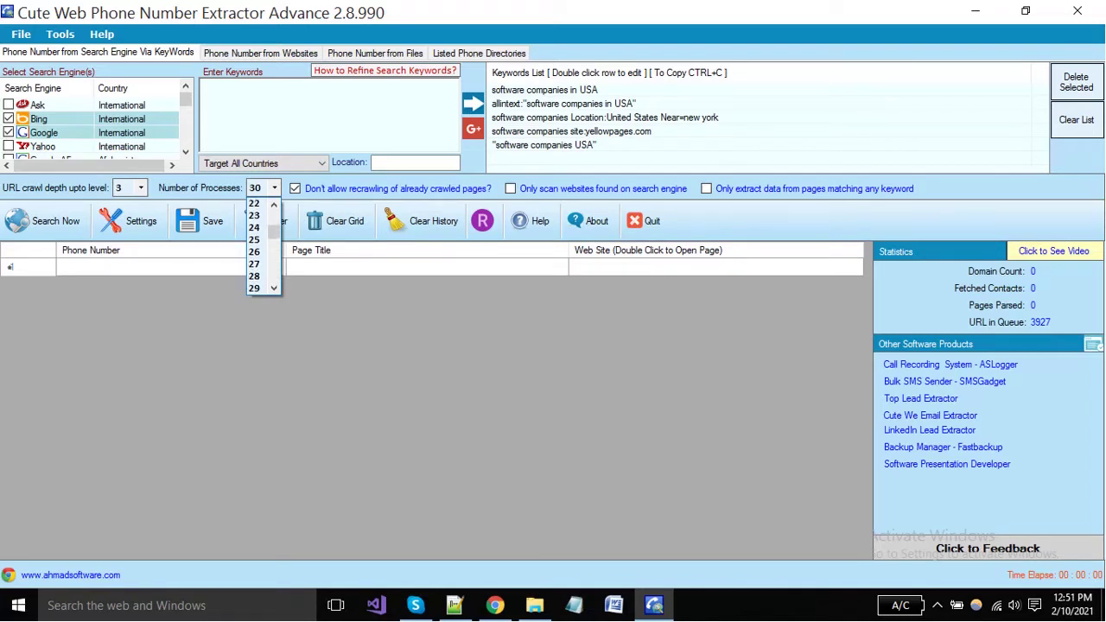
scroll(259, 246, up, 13)
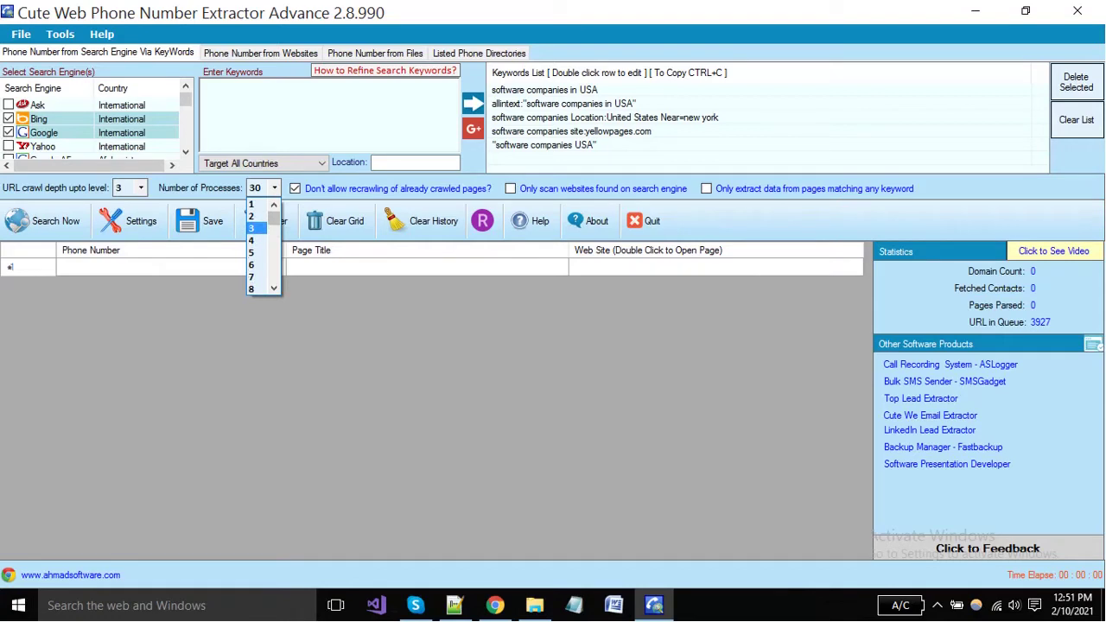
click(300, 189)
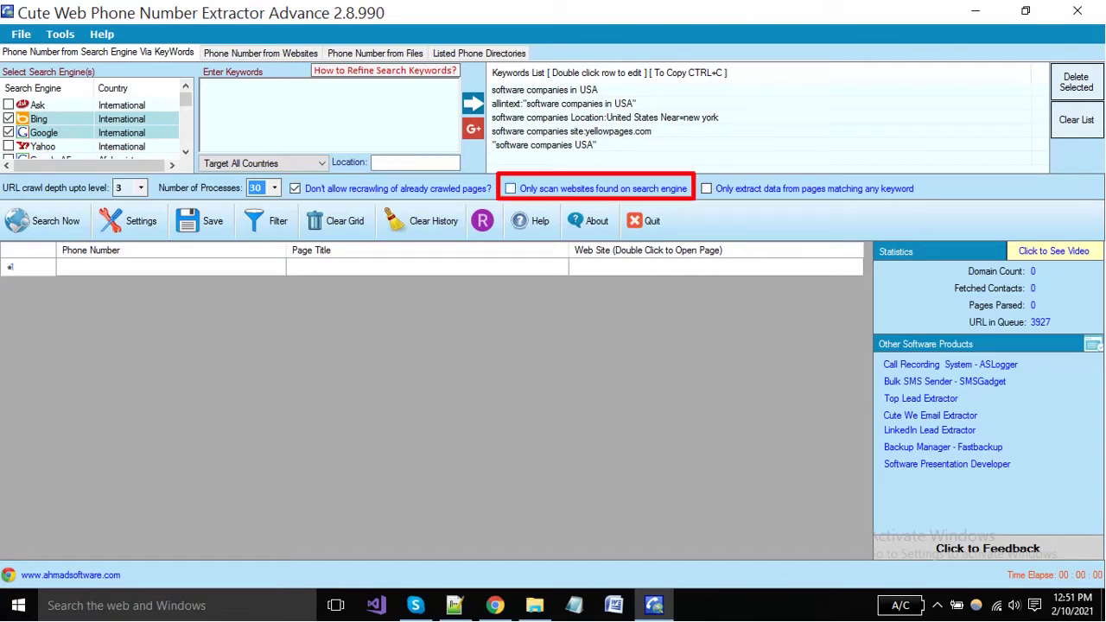
click(510, 189)
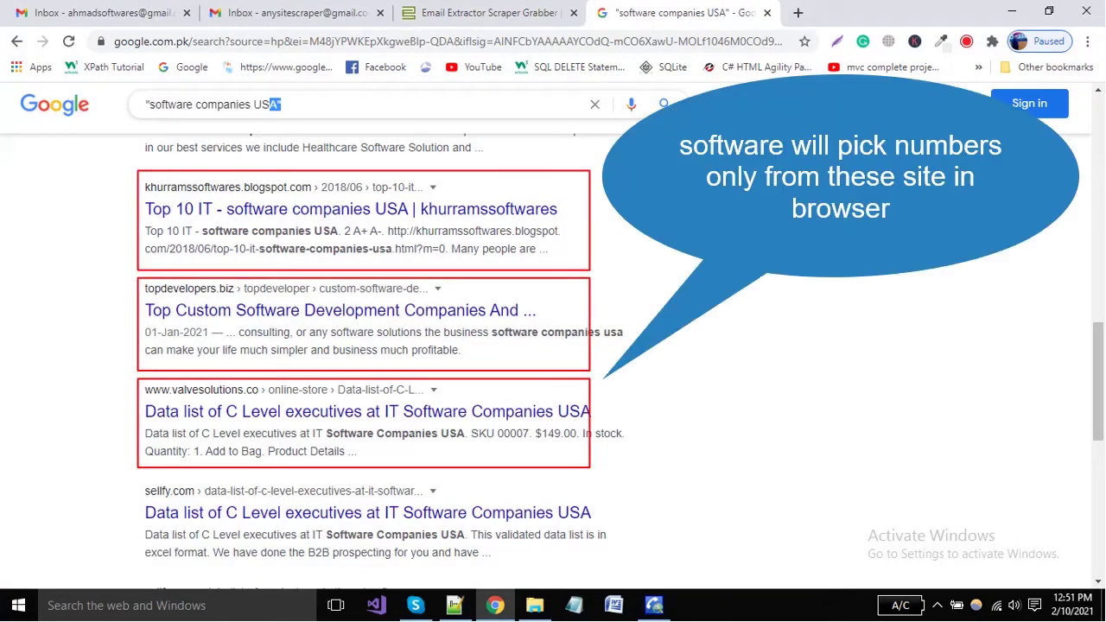
drag(282, 104, 145, 104)
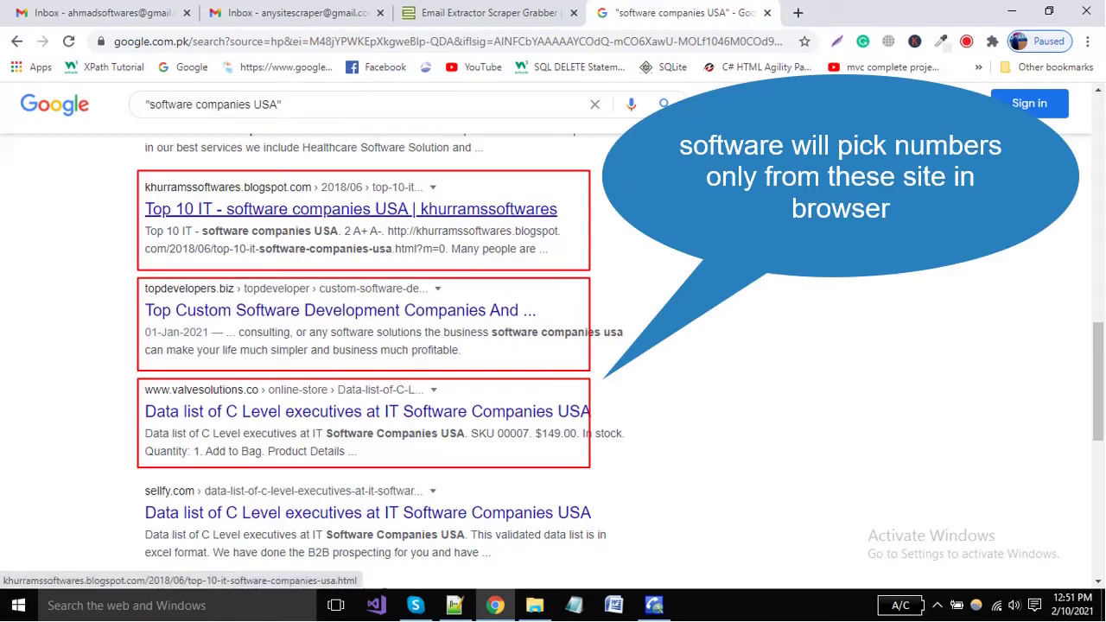
click(654, 605)
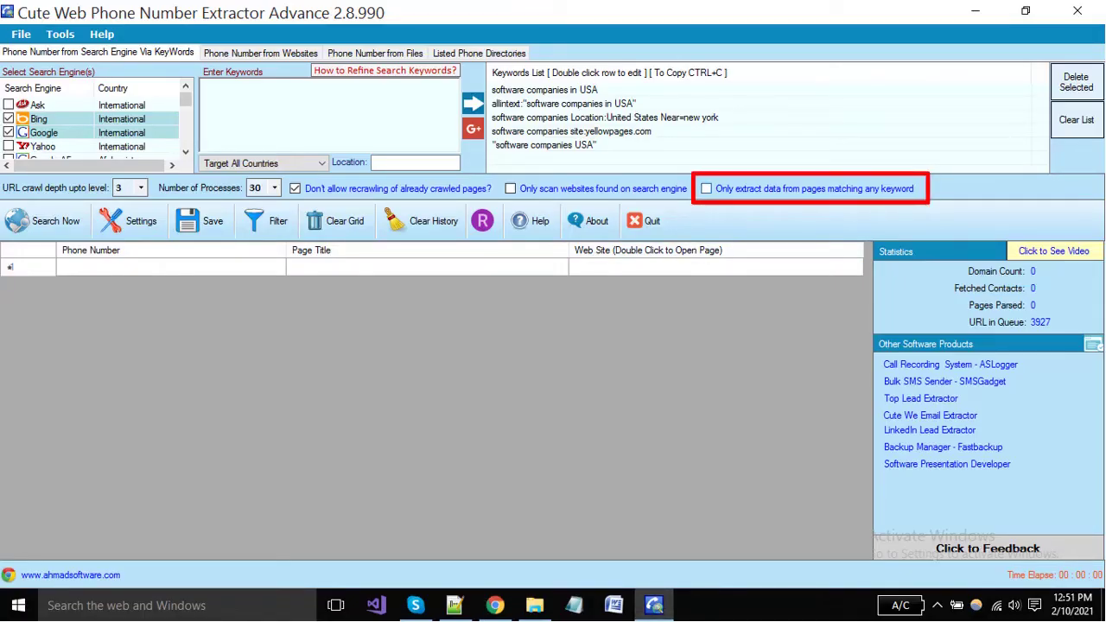
click(707, 189)
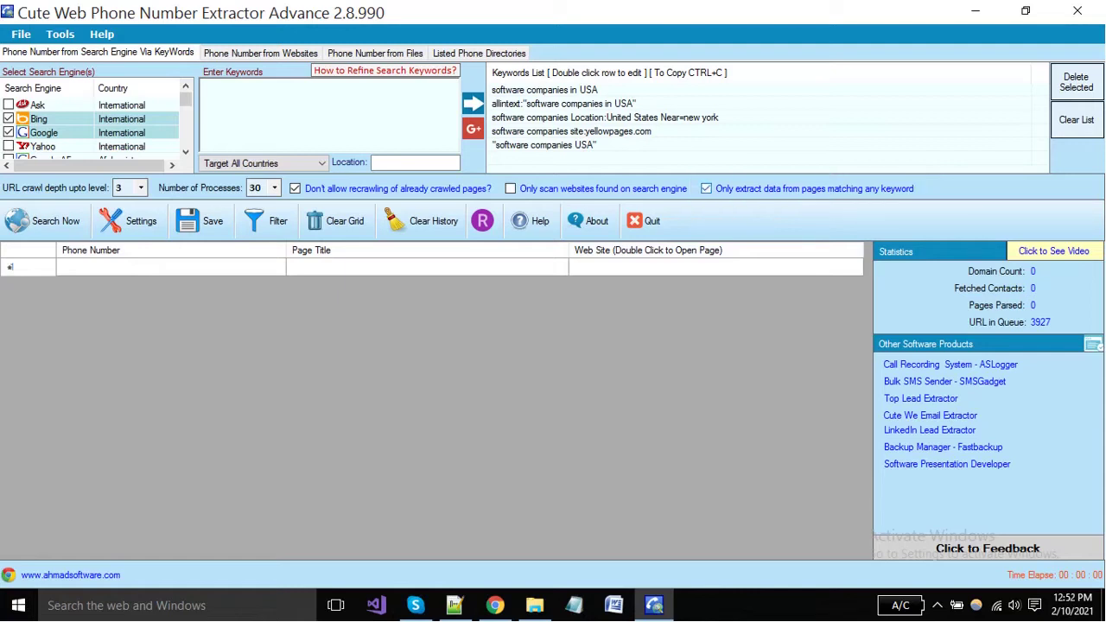
click(707, 189)
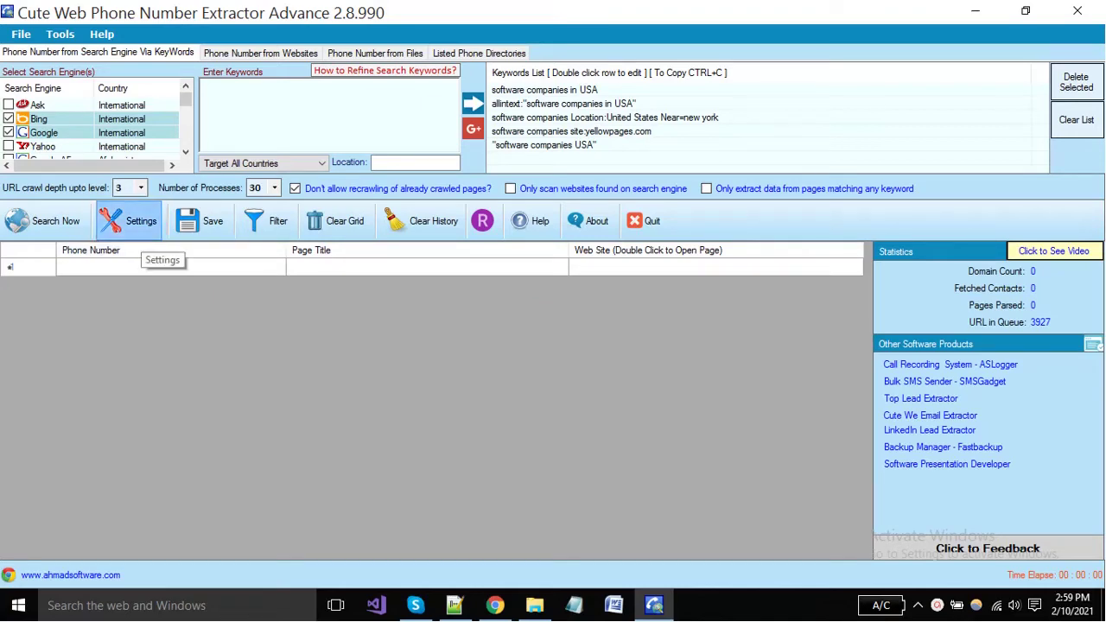
Open Settings and look through the Limits to Parse URL 'Page URL must NOT have' domain list
click(134, 223)
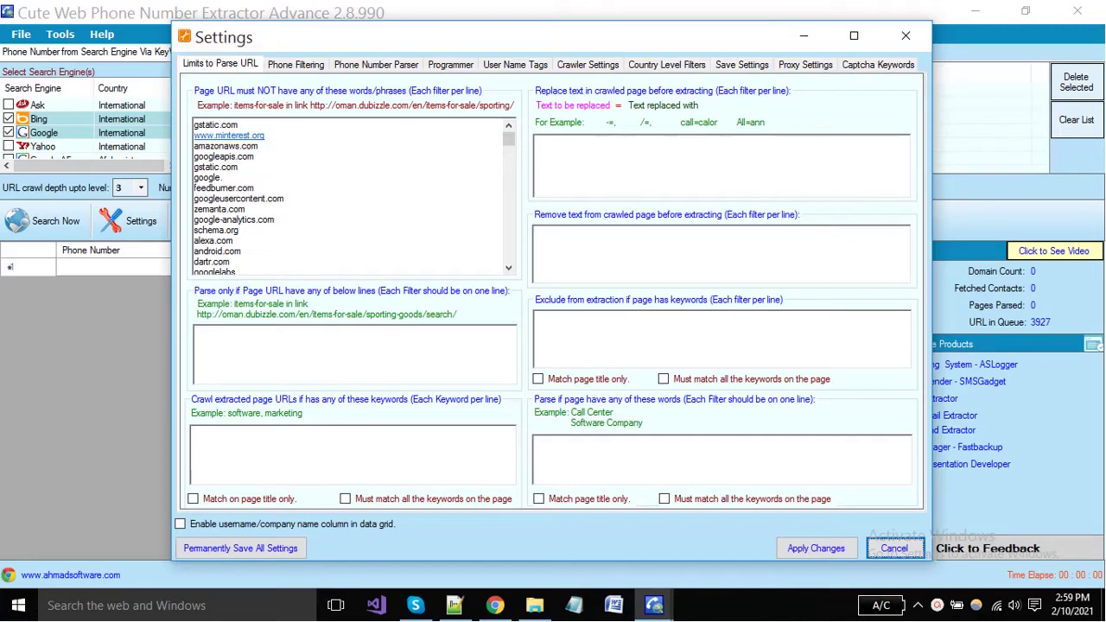
scroll(350, 197, down, 15)
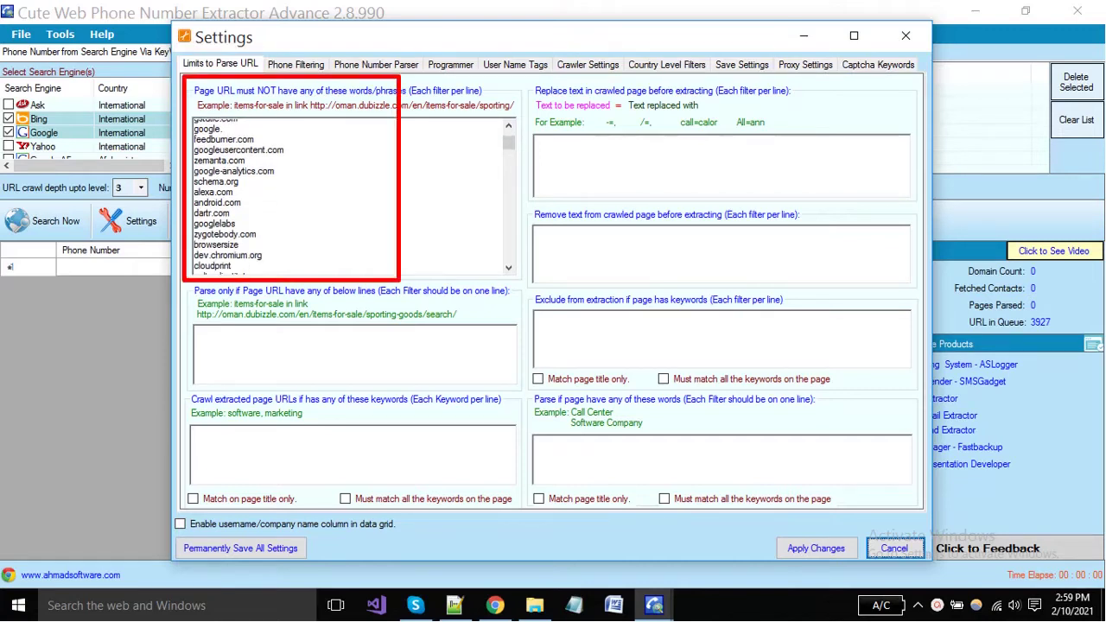
scroll(350, 197, down, 6)
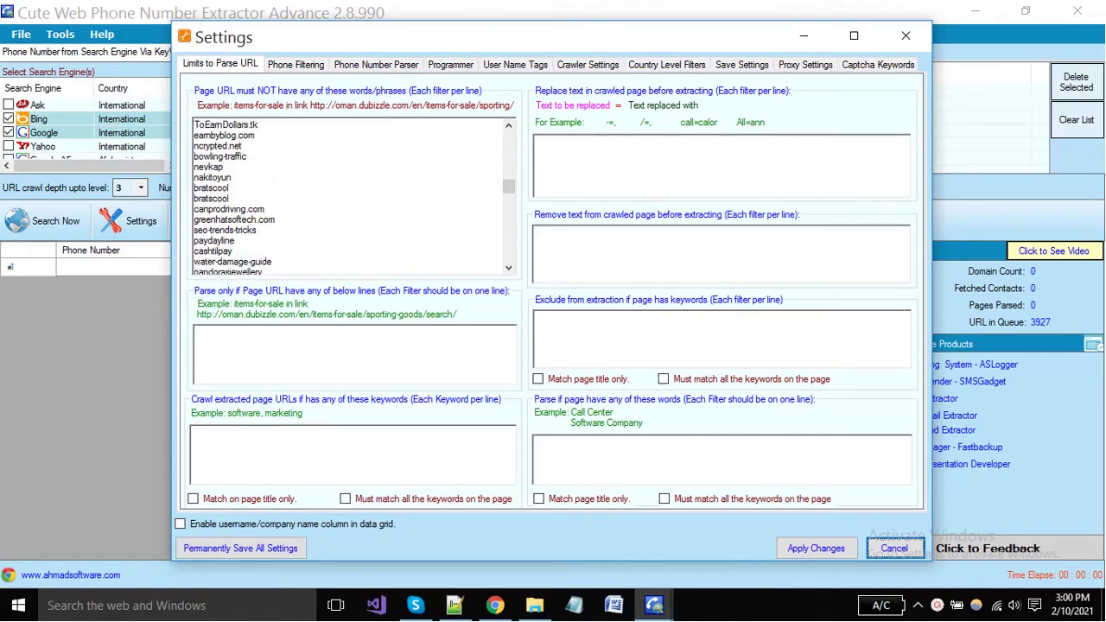
scroll(350, 197, up, 20)
scroll(350, 197, up, 5)
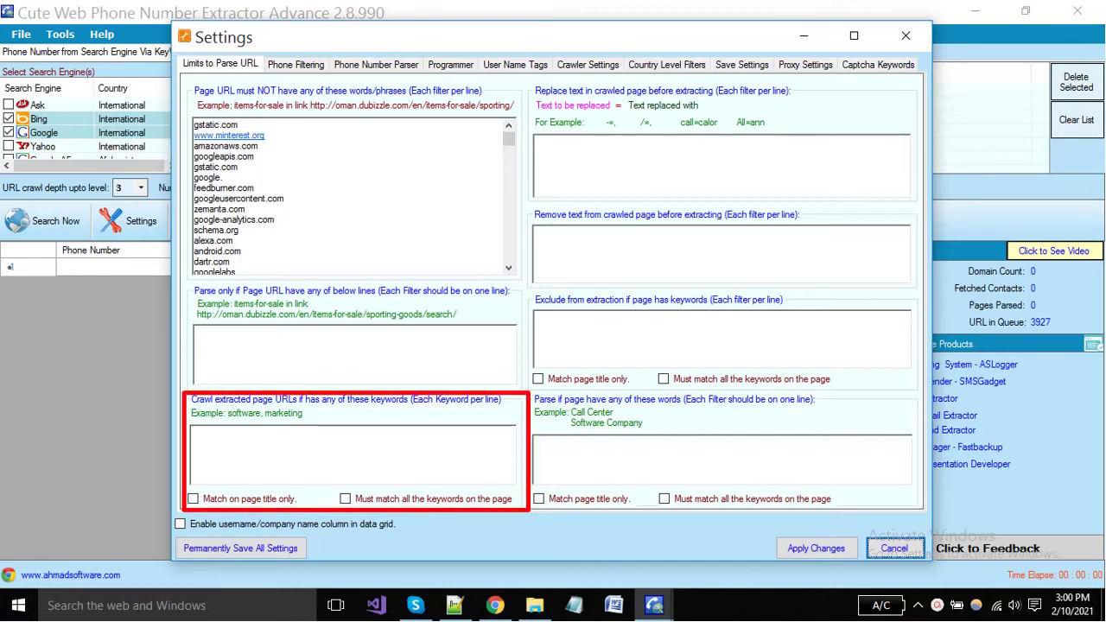
Enter 'software companies' as the crawl keyword and add the text-replacement rule ',=#'
click(259, 445)
text(software)
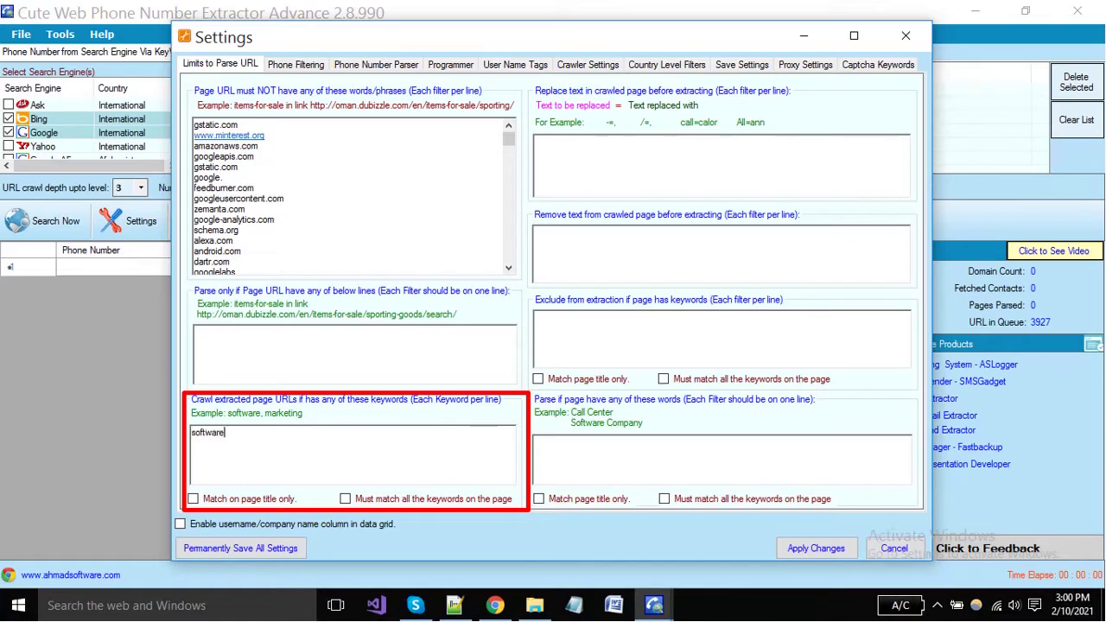
text( companies)
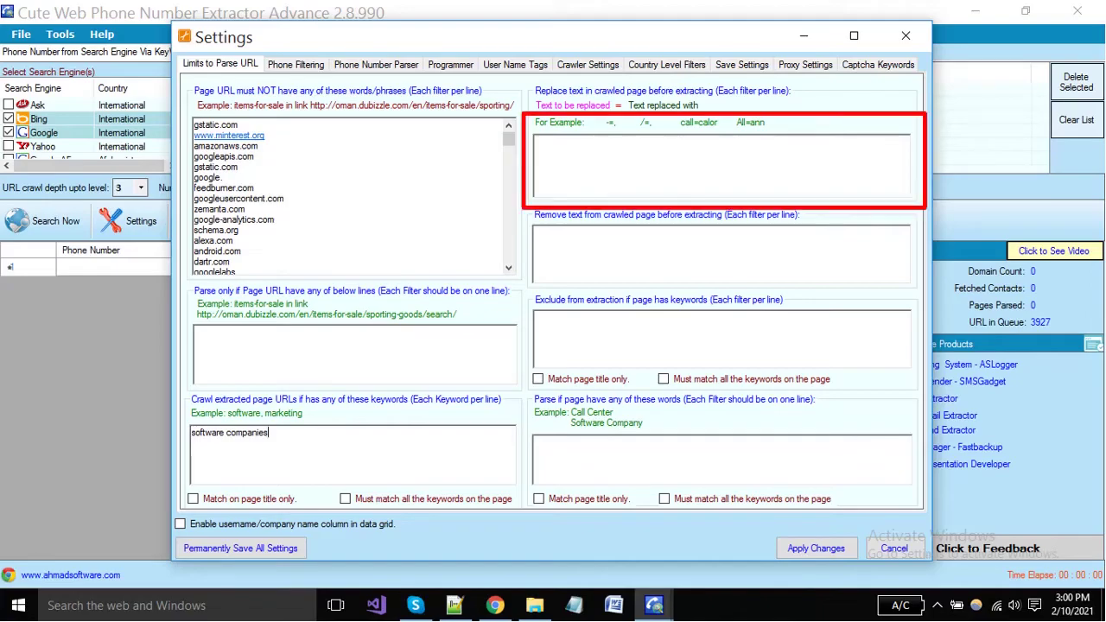
click(537, 142)
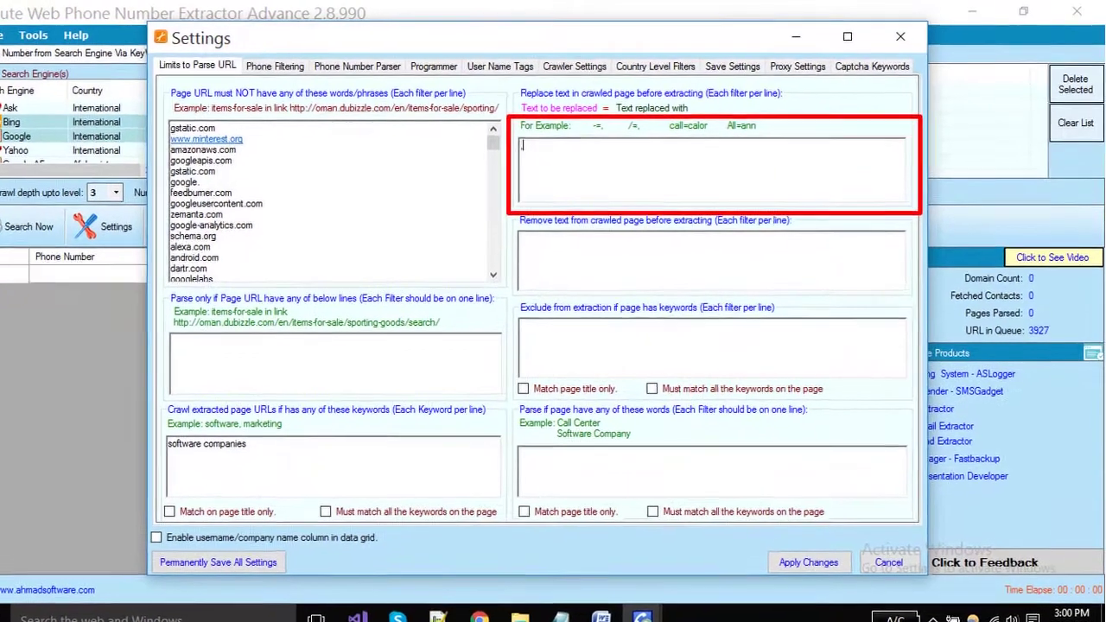
text(,=)
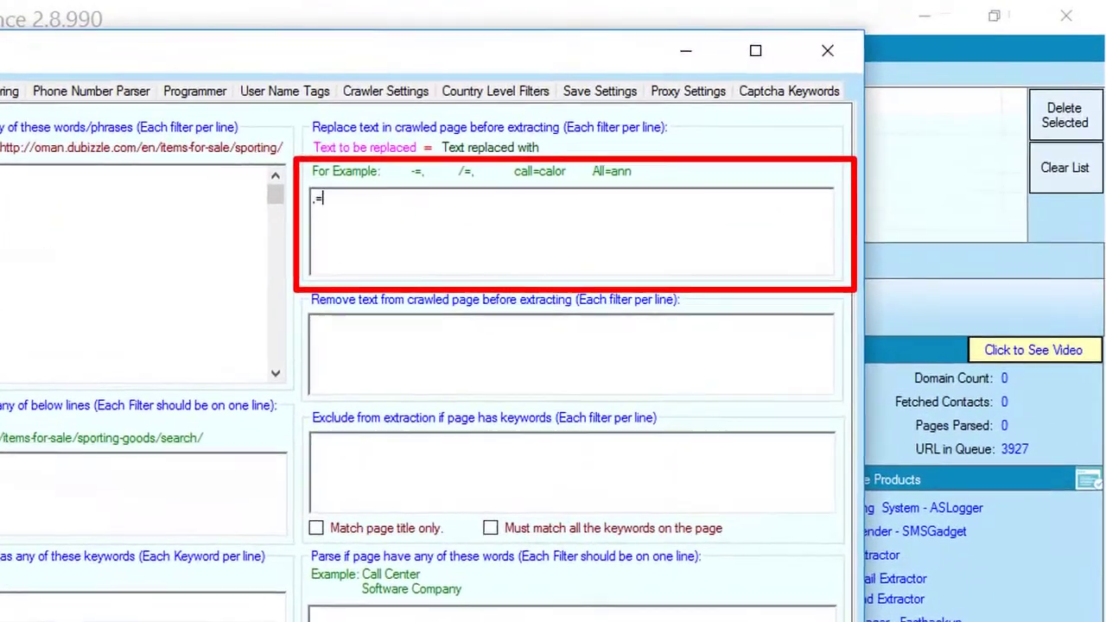
text(#)
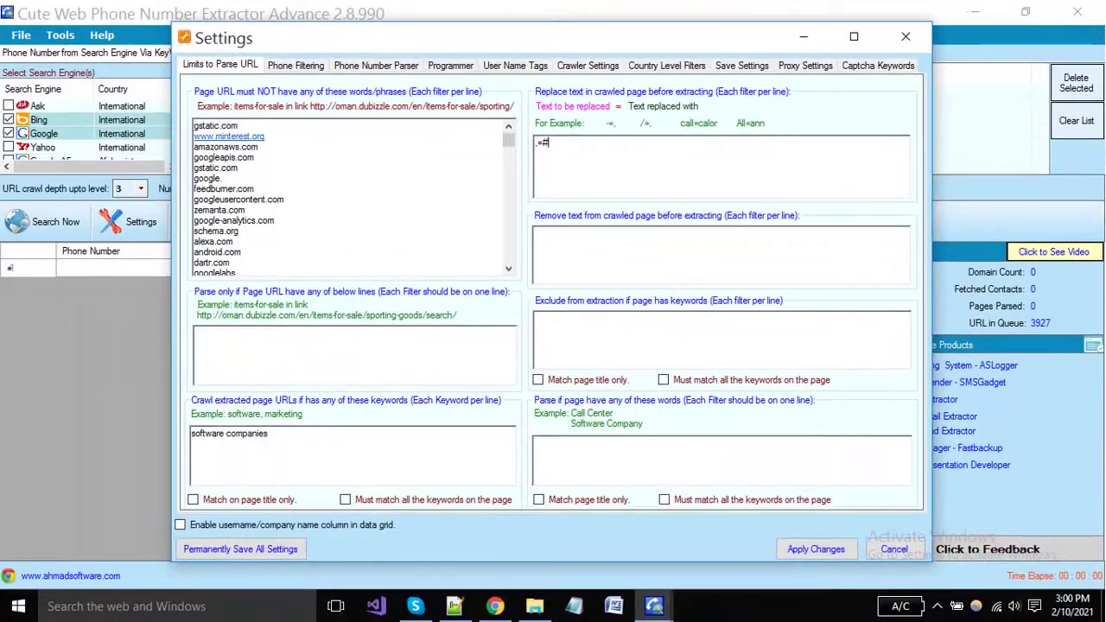
click(372, 309)
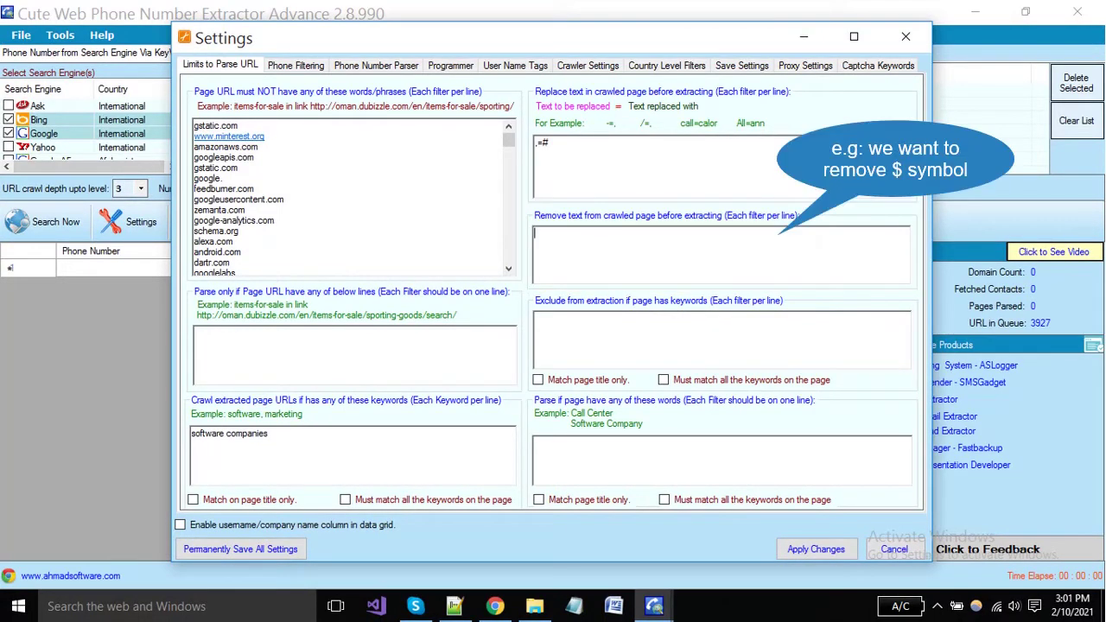
Strip '$' from pages and exclude pages mentioning 'tech support canada' or 'repairing'
text($)
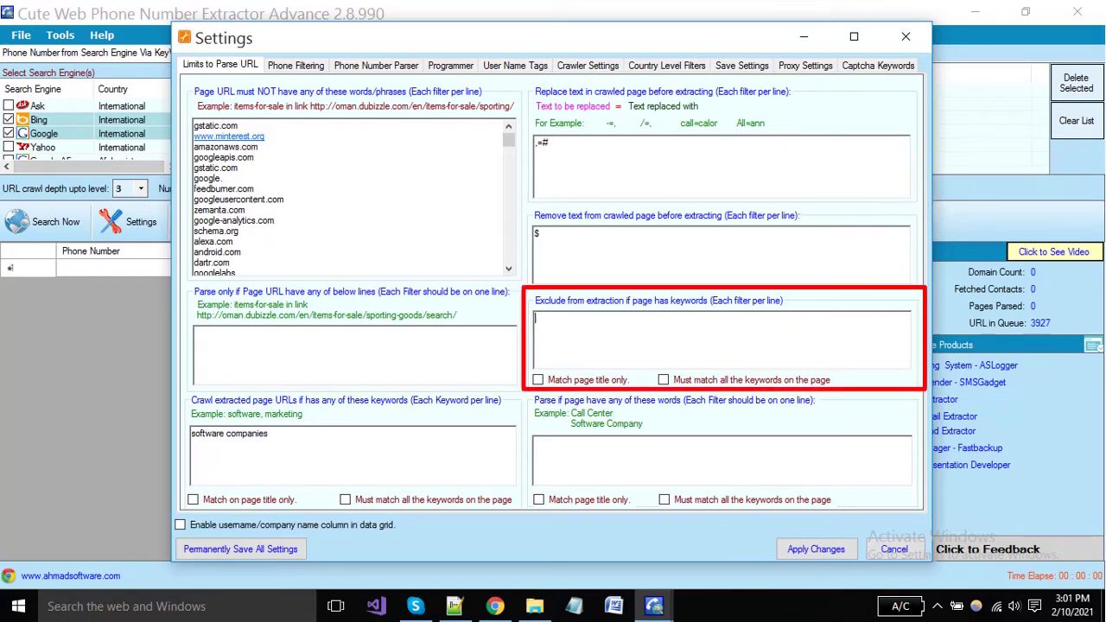
text(tech support canada)
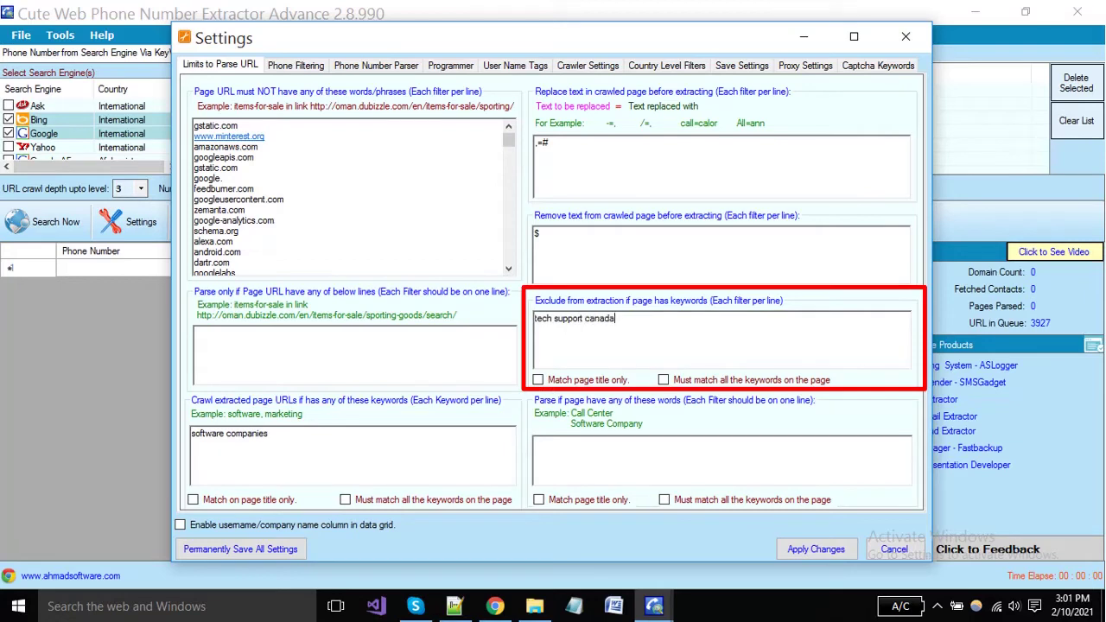
key(Return)
text(repairing)
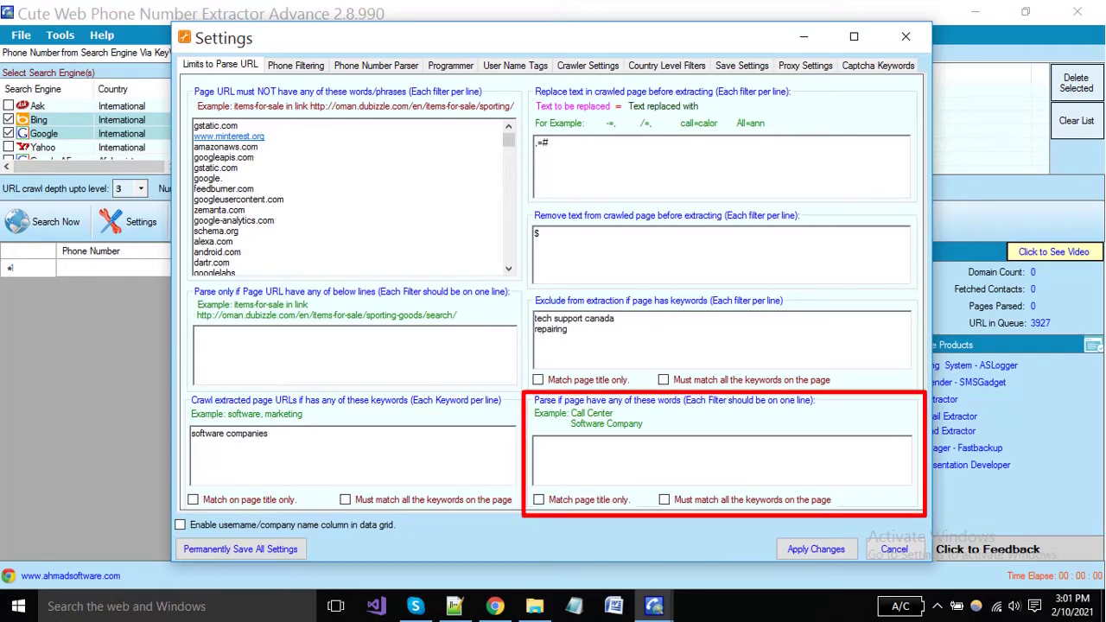
Require pages to contain 'software company' or 'USA', leaving the title-only match off
click(536, 443)
text(softwar)
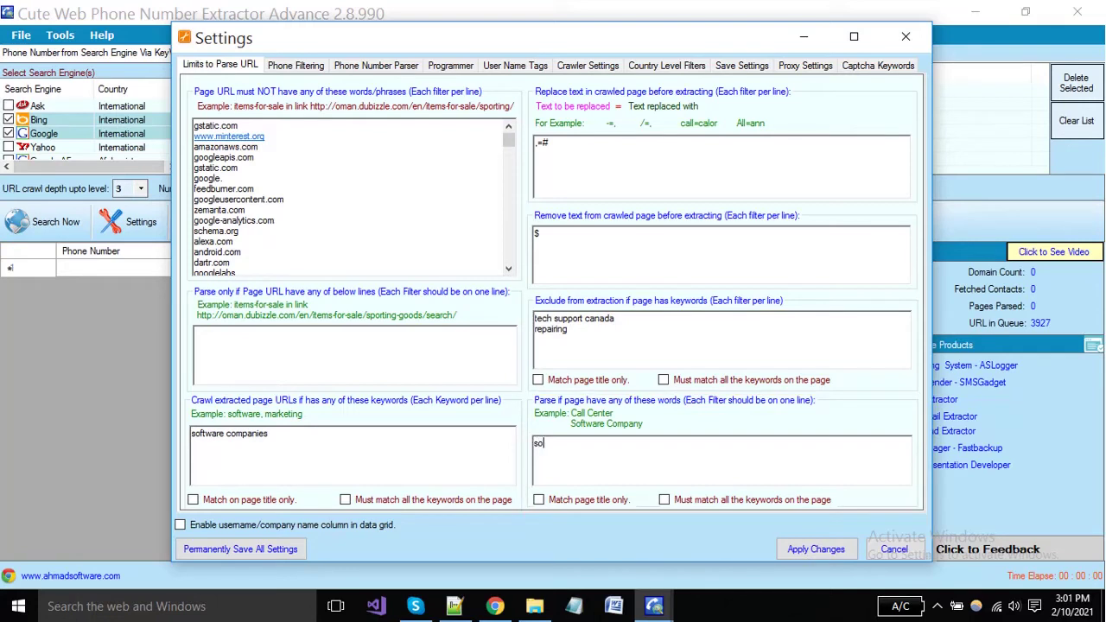
text(e company)
key(Return)
text(USA)
click(539, 500)
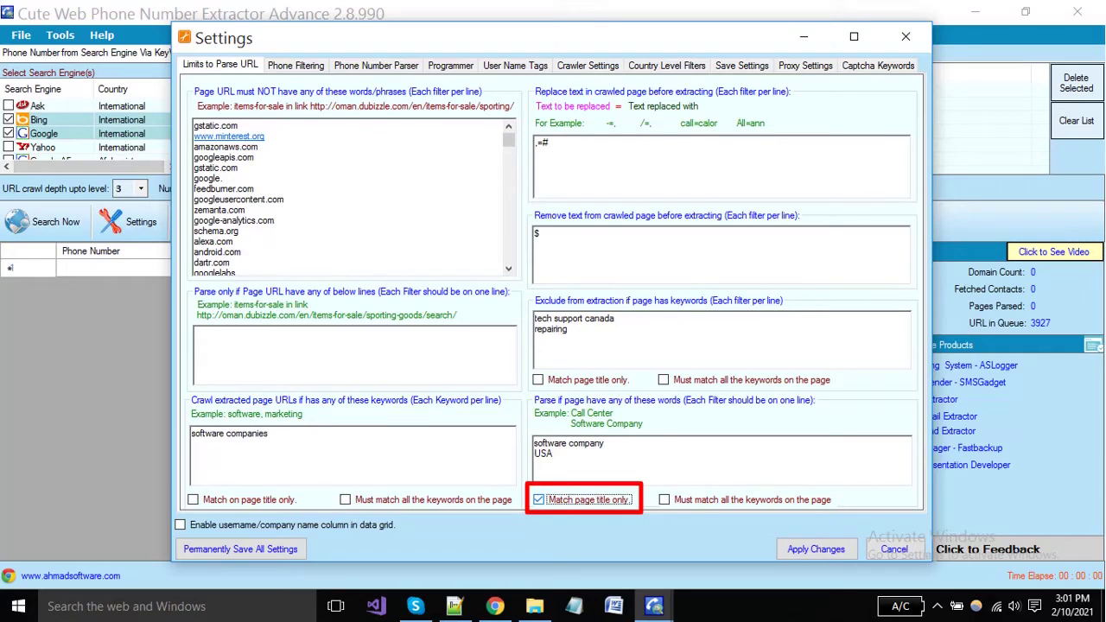
click(664, 499)
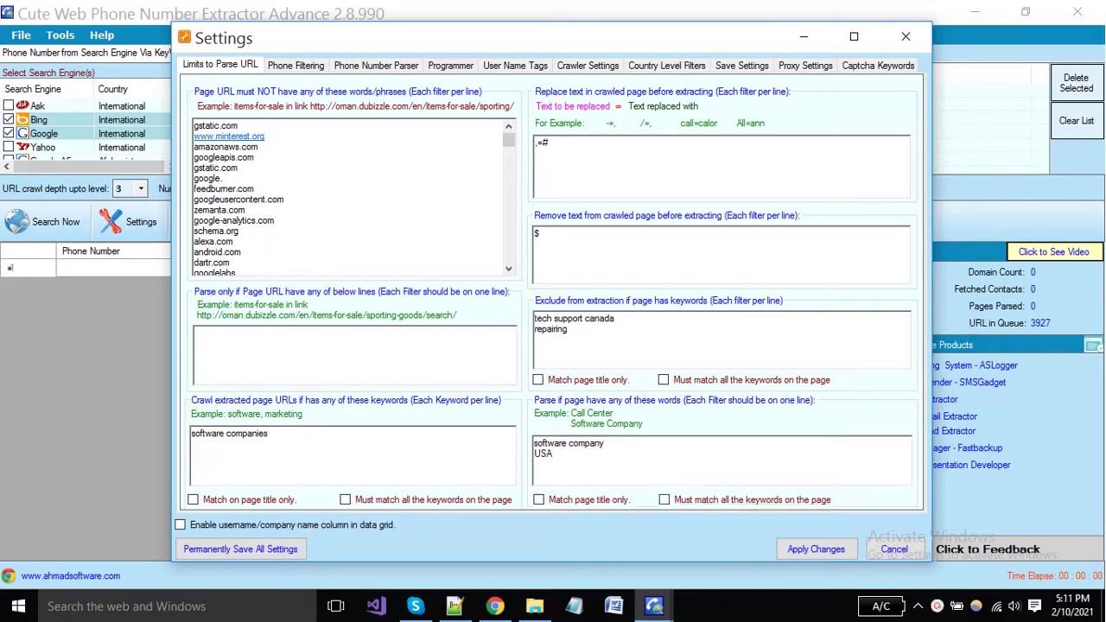
click(295, 66)
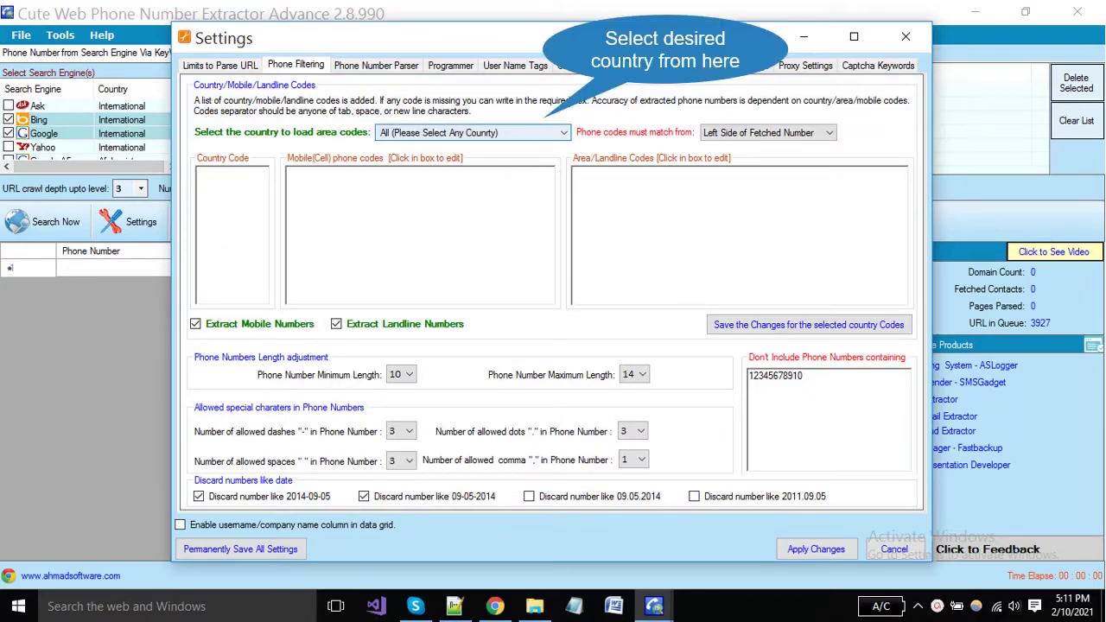
Choose United States as the filter country to load its +1 and 001 codes
click(560, 133)
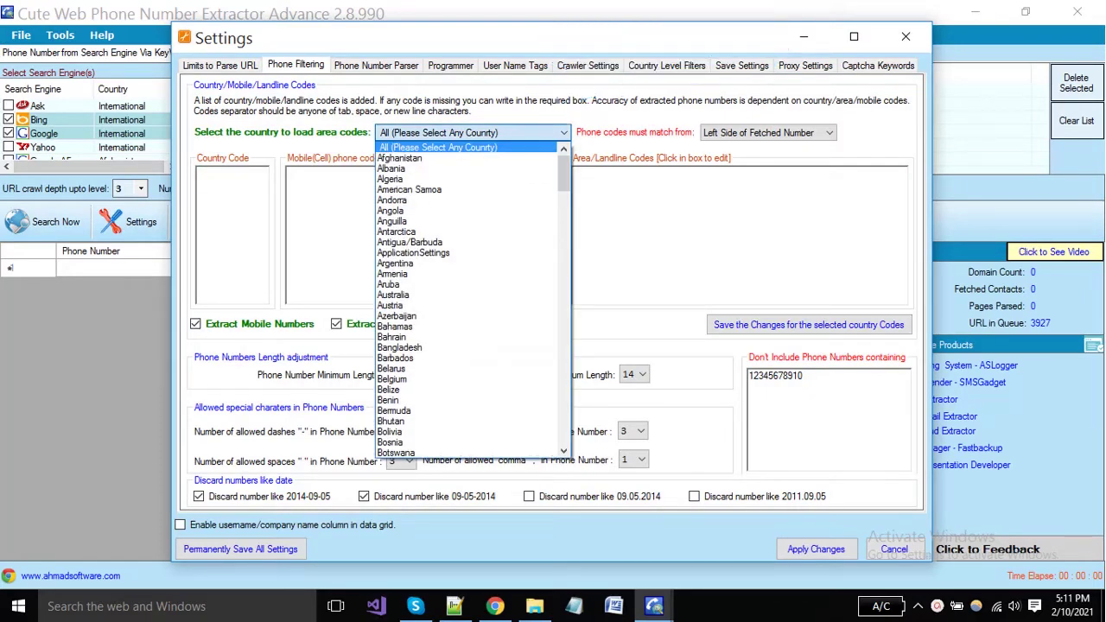
key(u)
scroll(471, 302, down, 2)
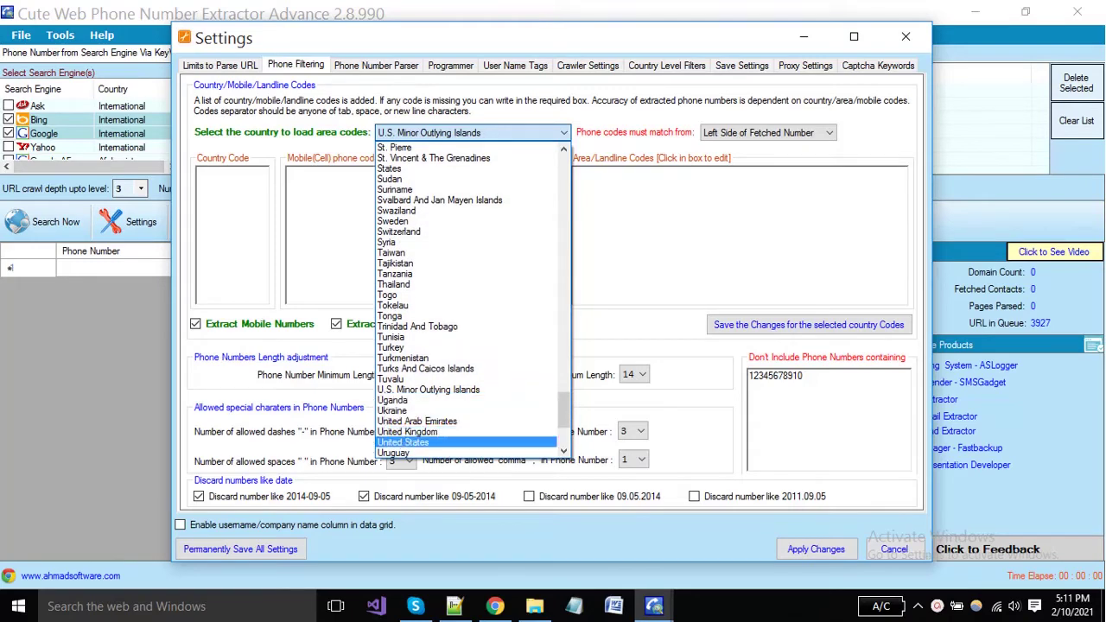
click(402, 442)
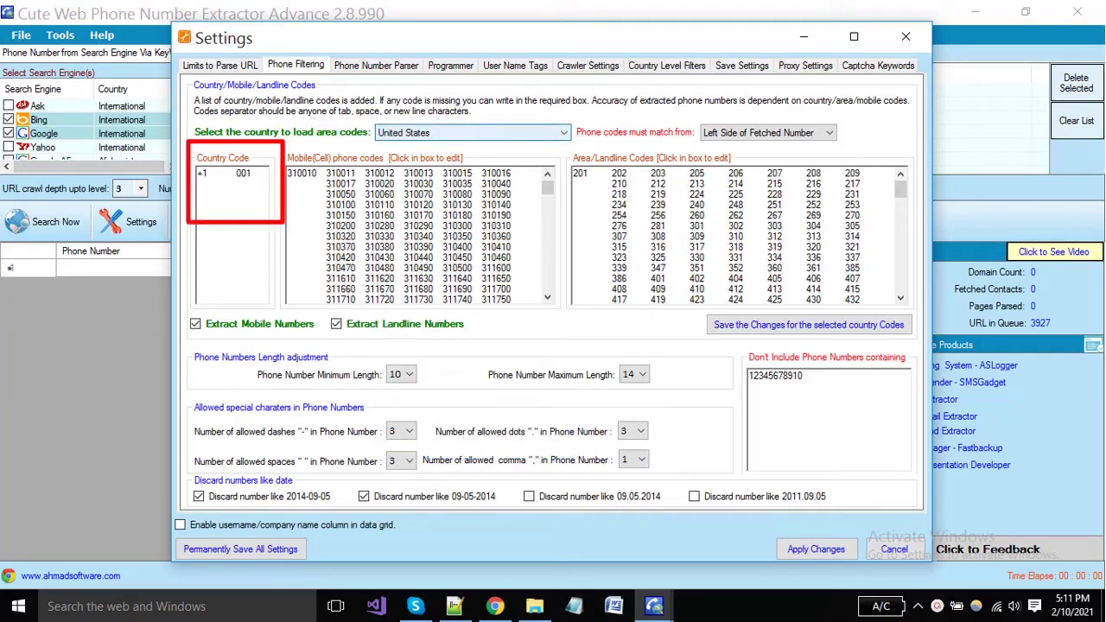
Review the loaded country and landline area codes, keeping codes matched from the left
mouse_move(209, 173)
mouse_down()
mouse_move(197, 173)
mouse_move(235, 174)
mouse_up()
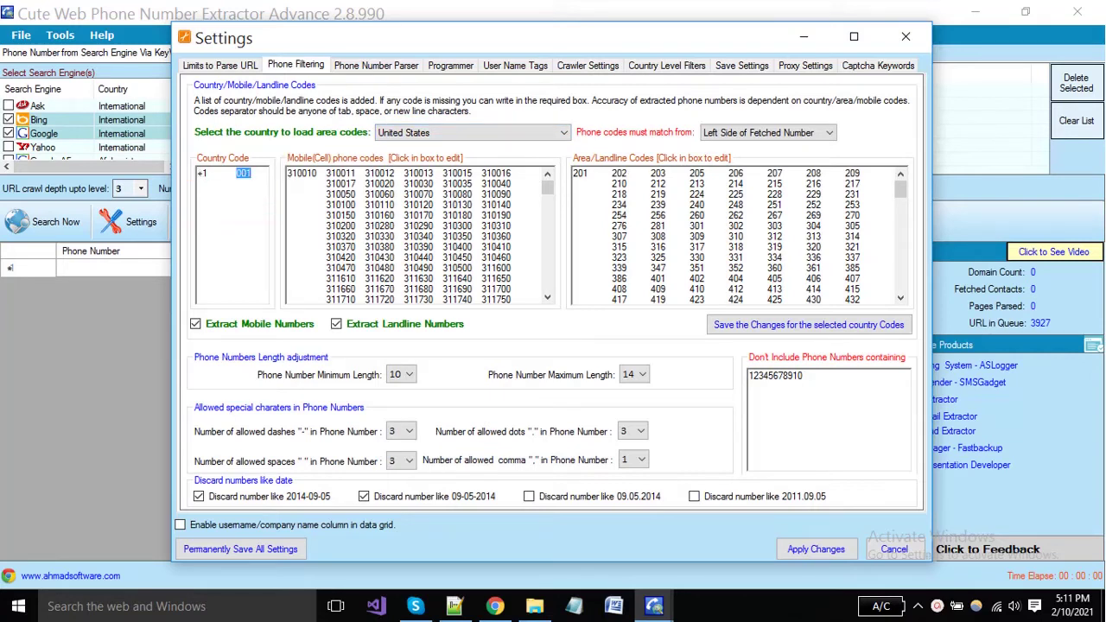
click(209, 174)
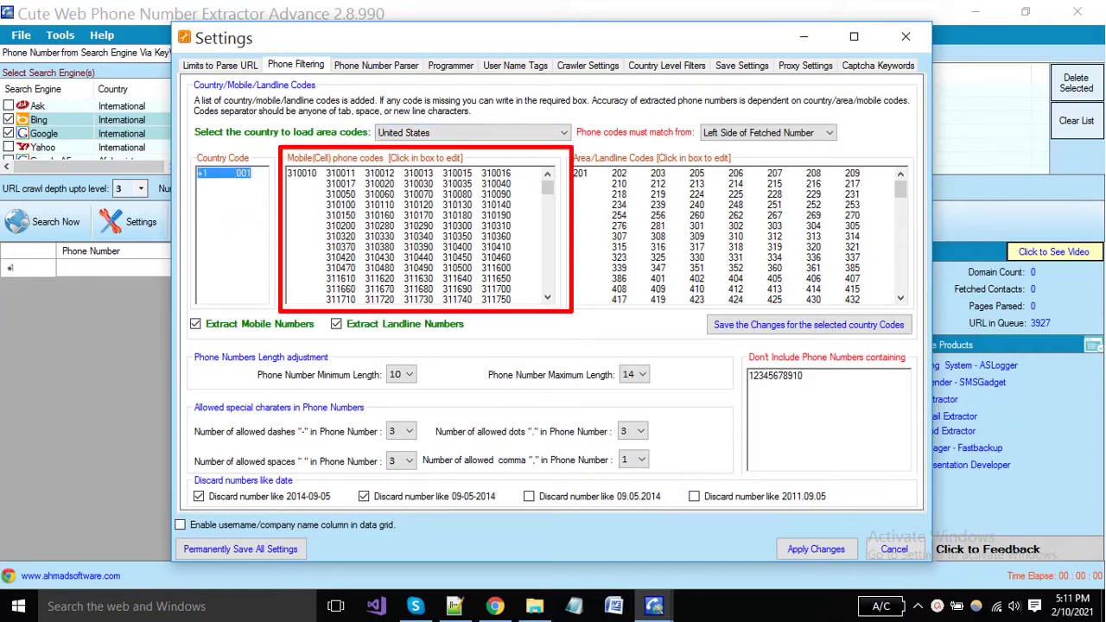
scroll(417, 235, down, 12)
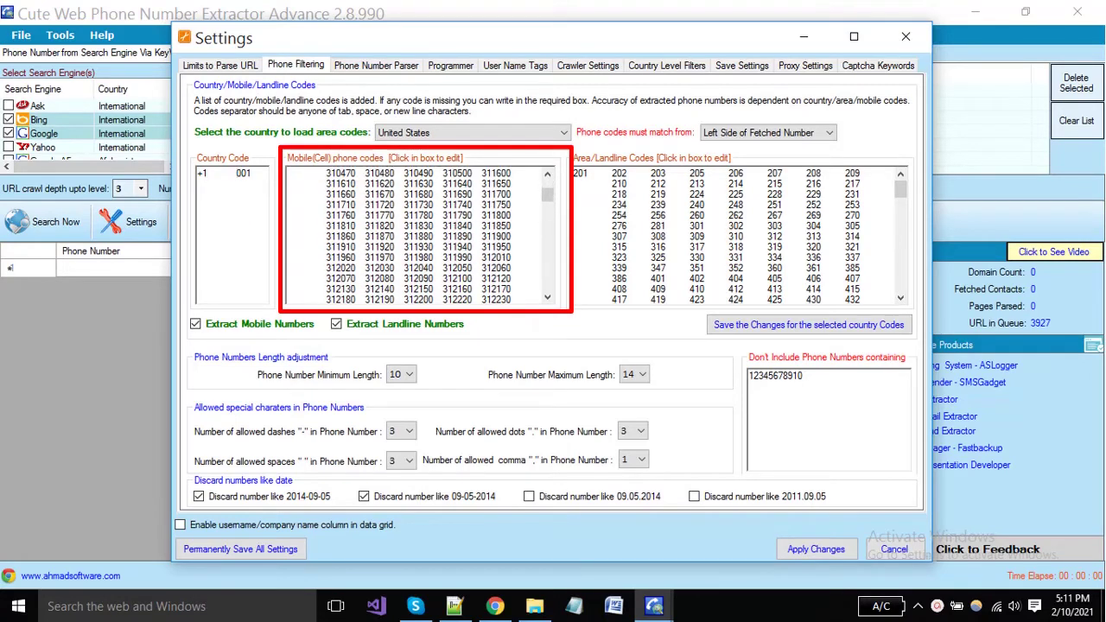
scroll(417, 235, down, 10)
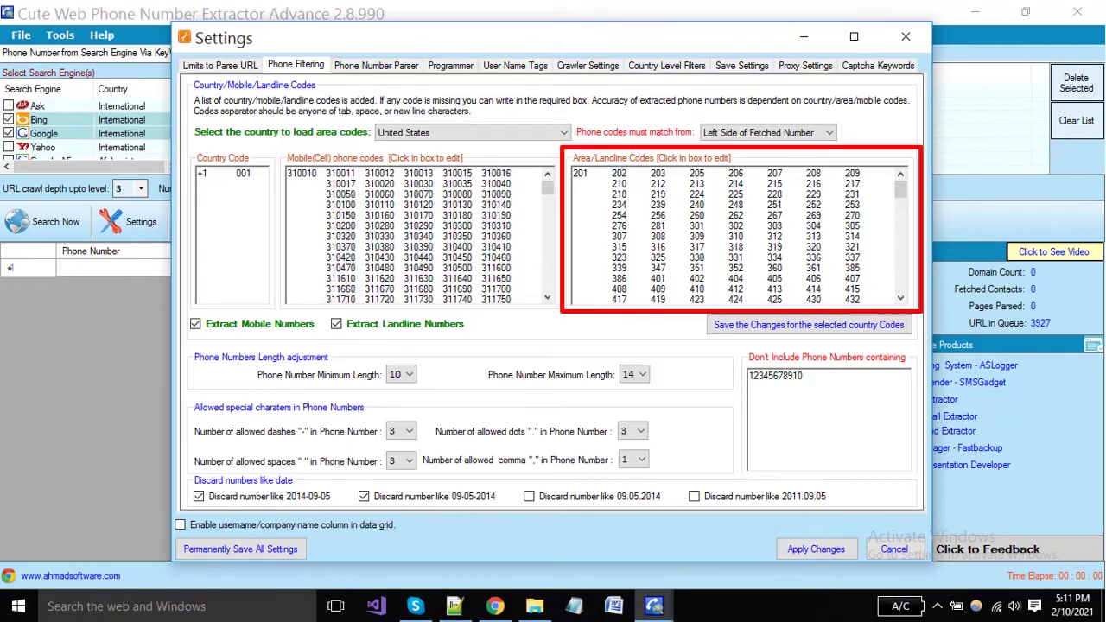
drag(805, 206, 574, 174)
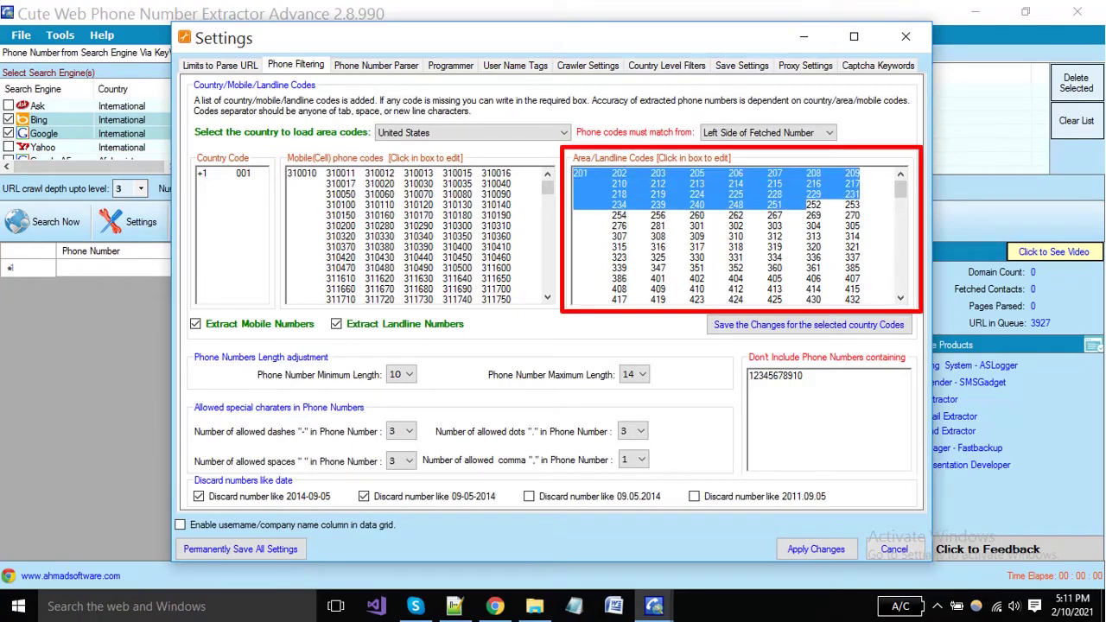
click(820, 236)
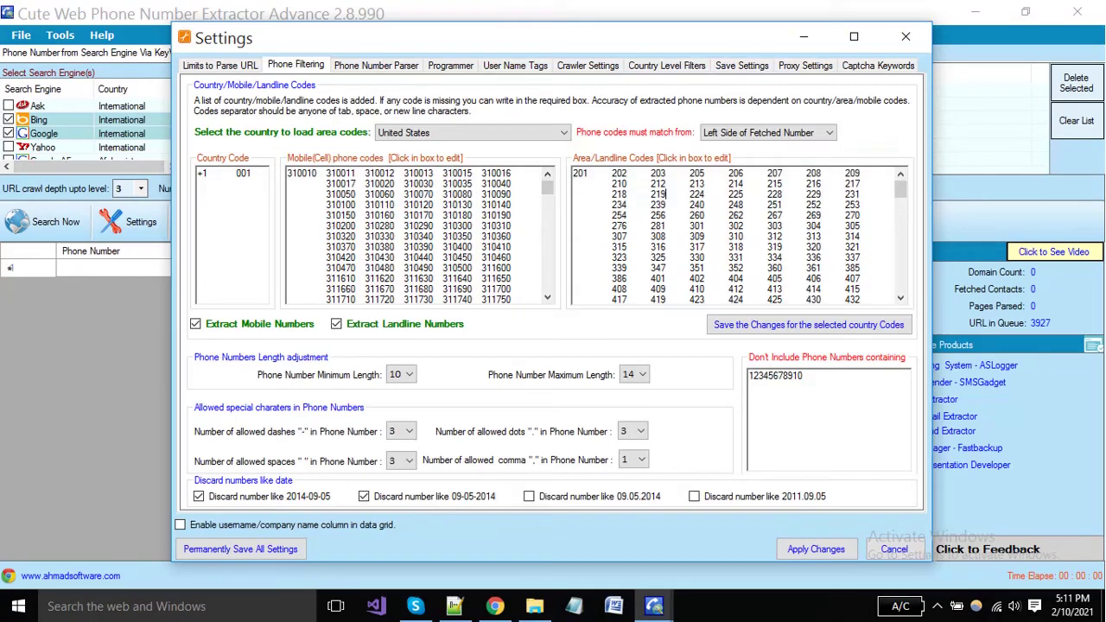
drag(821, 237, 817, 174)
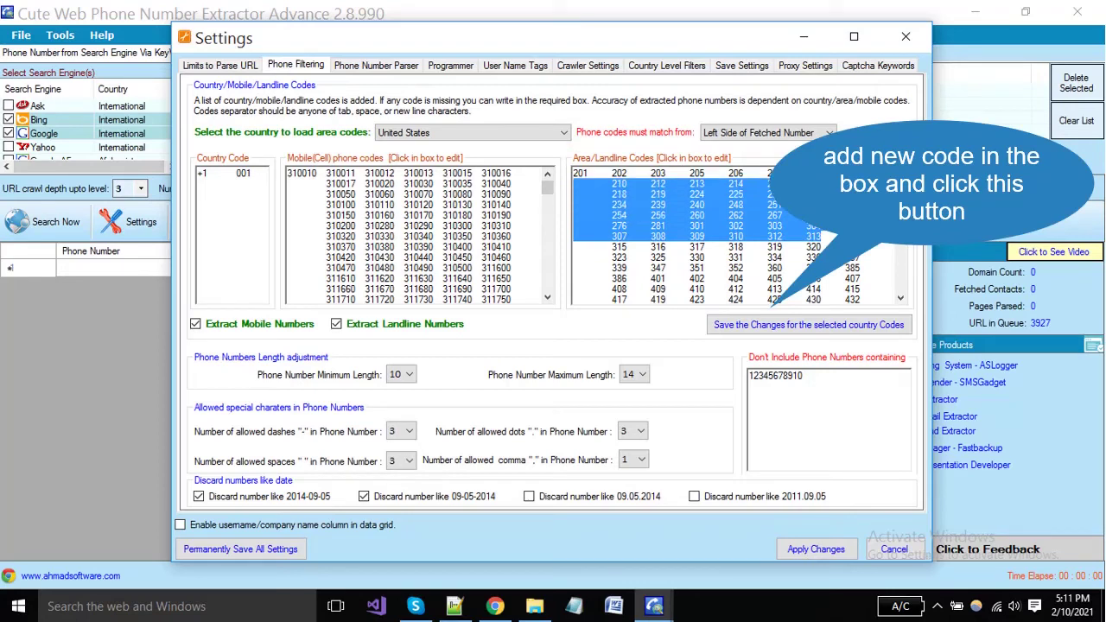
click(700, 215)
click(767, 133)
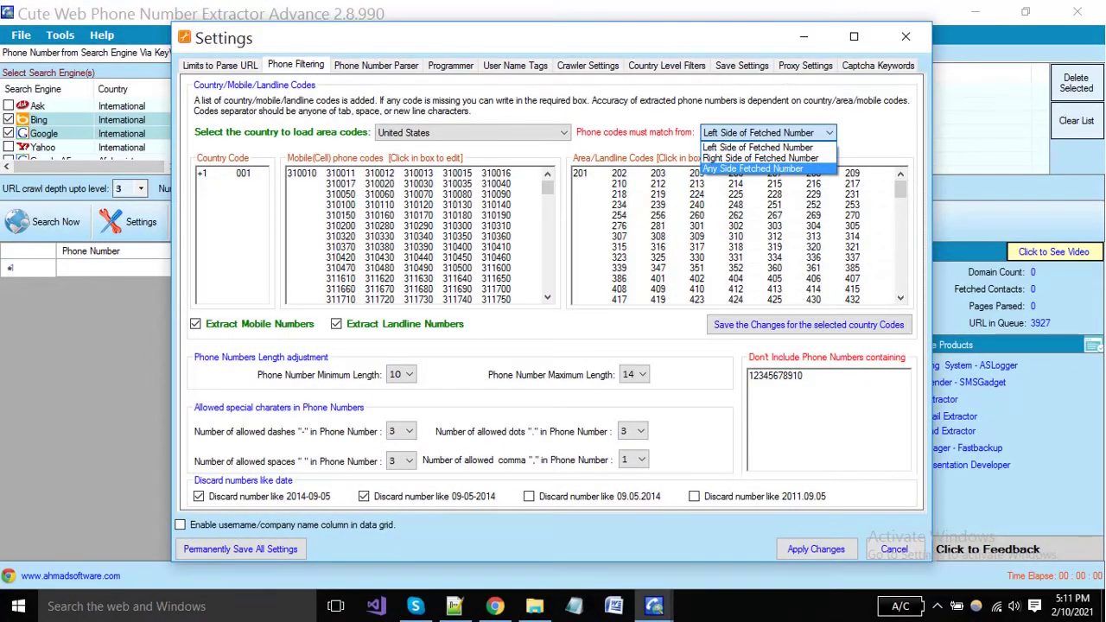
key(Escape)
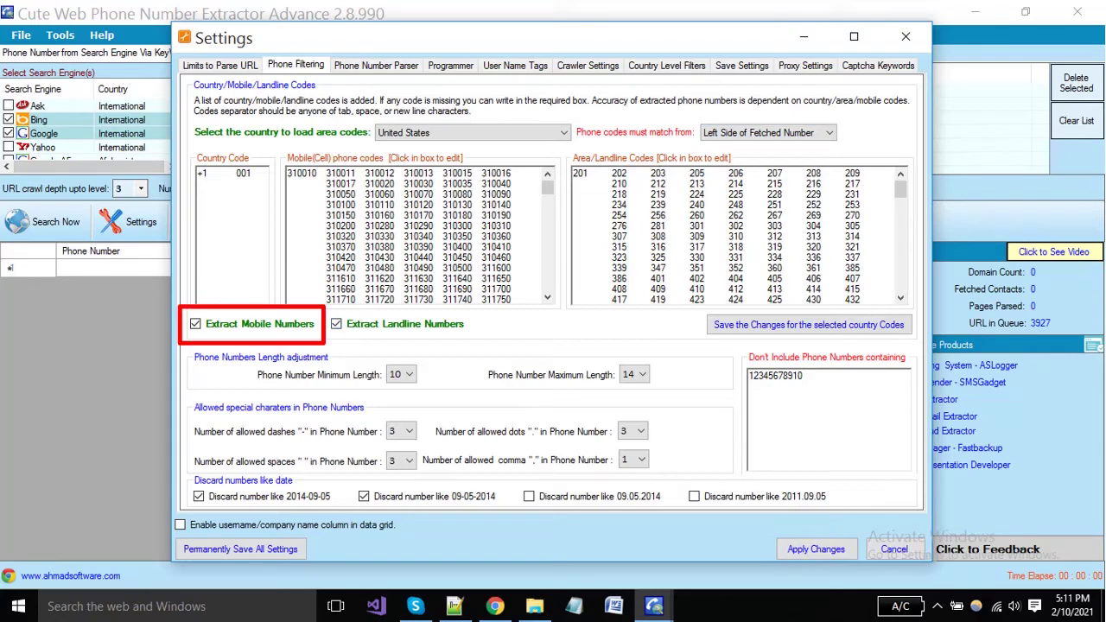
Keep both mobile and landline number extraction enabled
click(195, 323)
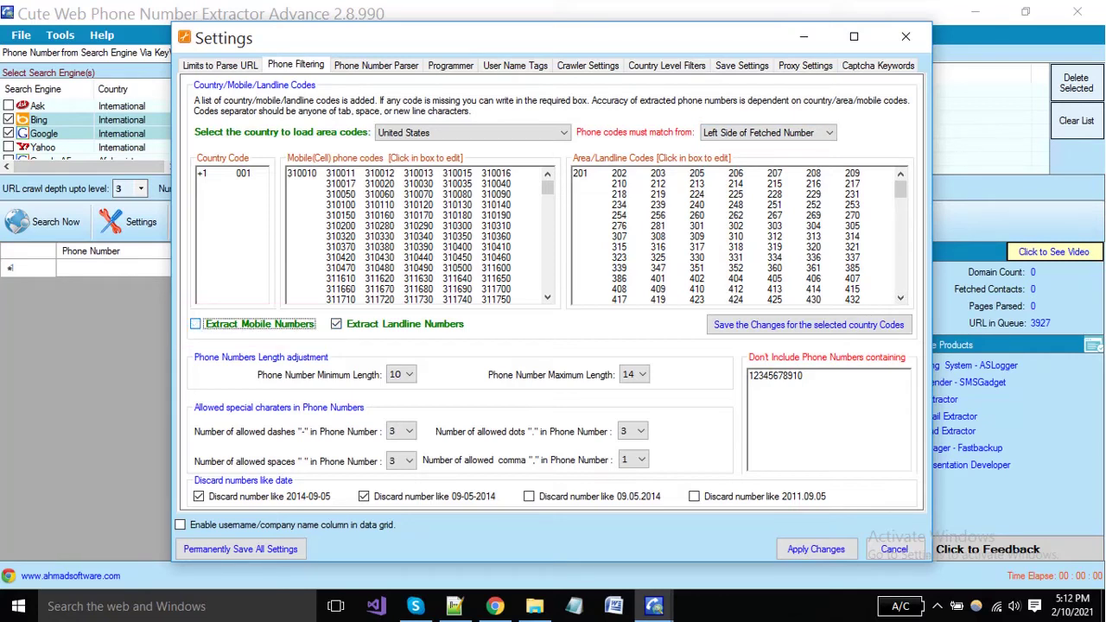
click(195, 324)
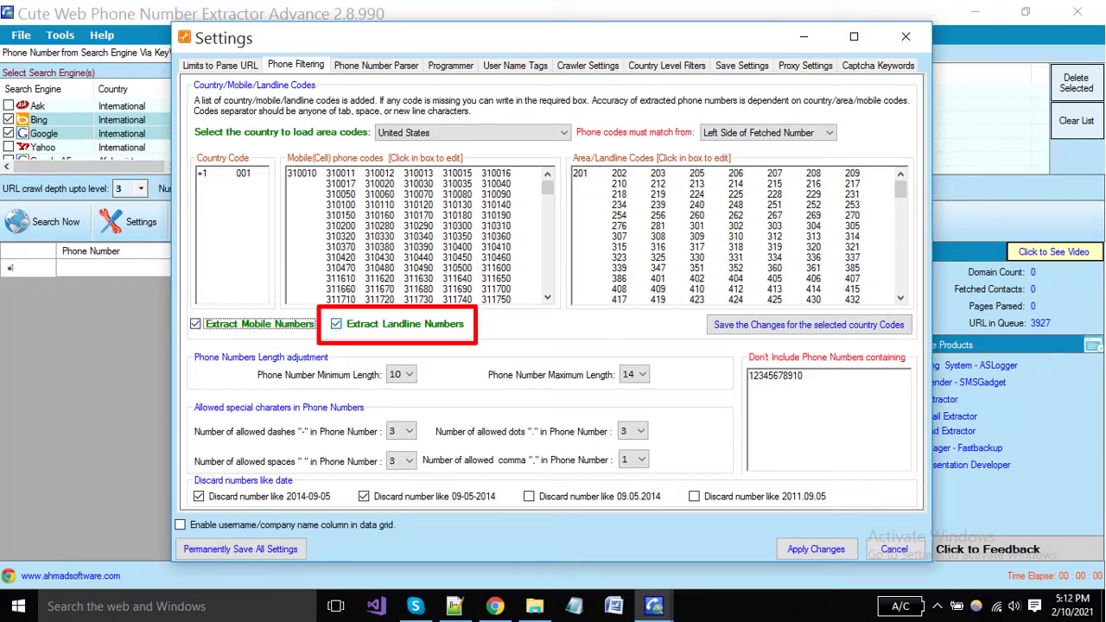
click(337, 324)
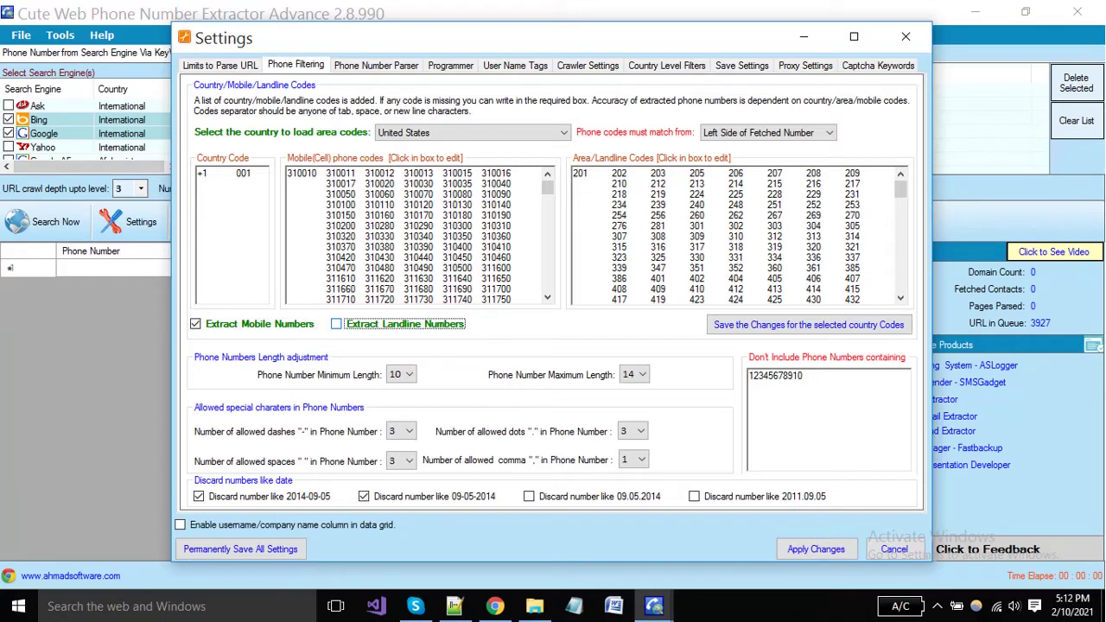
click(336, 324)
click(402, 375)
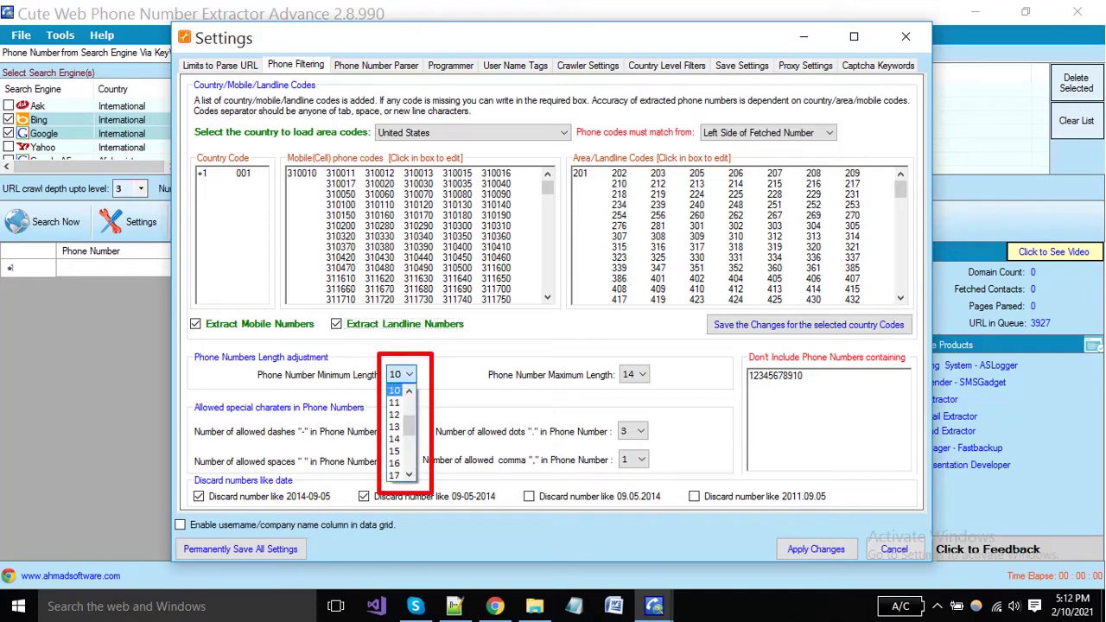
key(Tab)
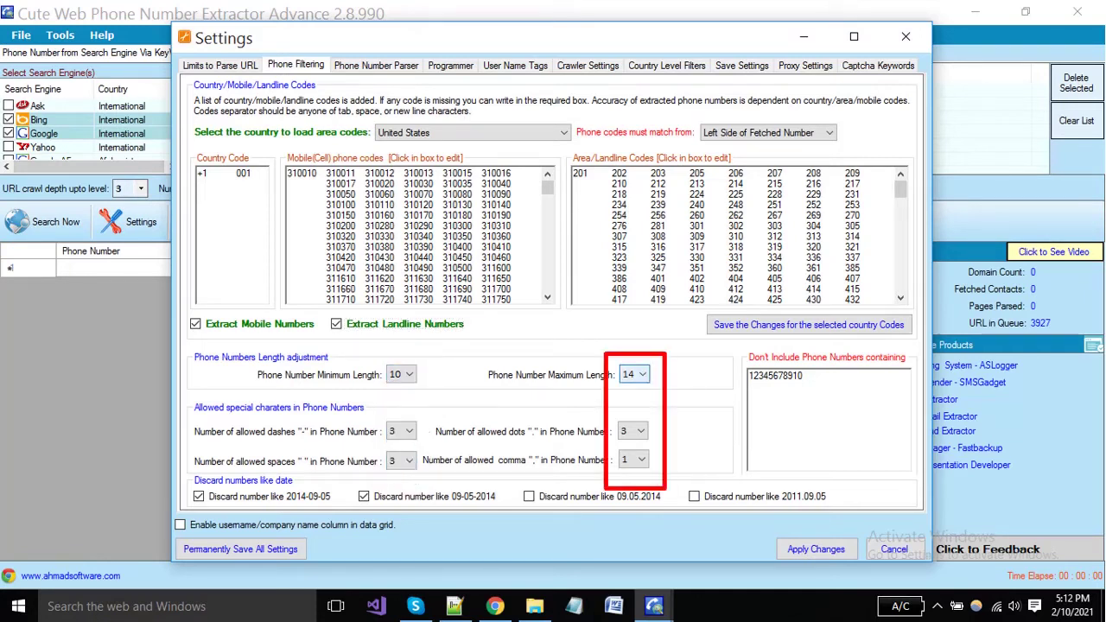
key(alt+Down)
key(Tab)
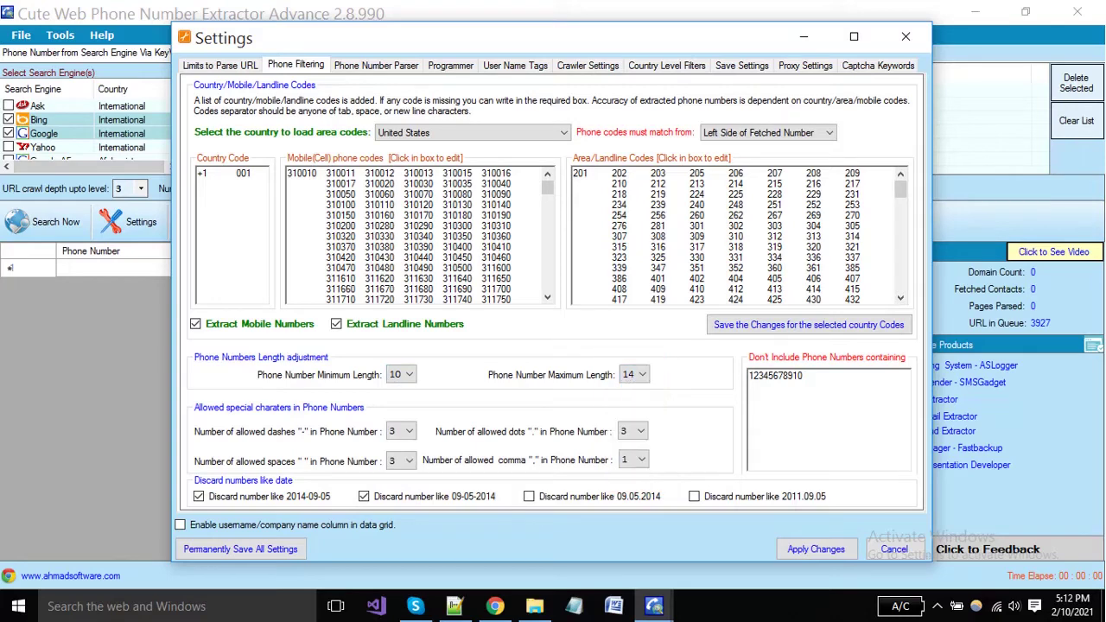
key(alt+Down)
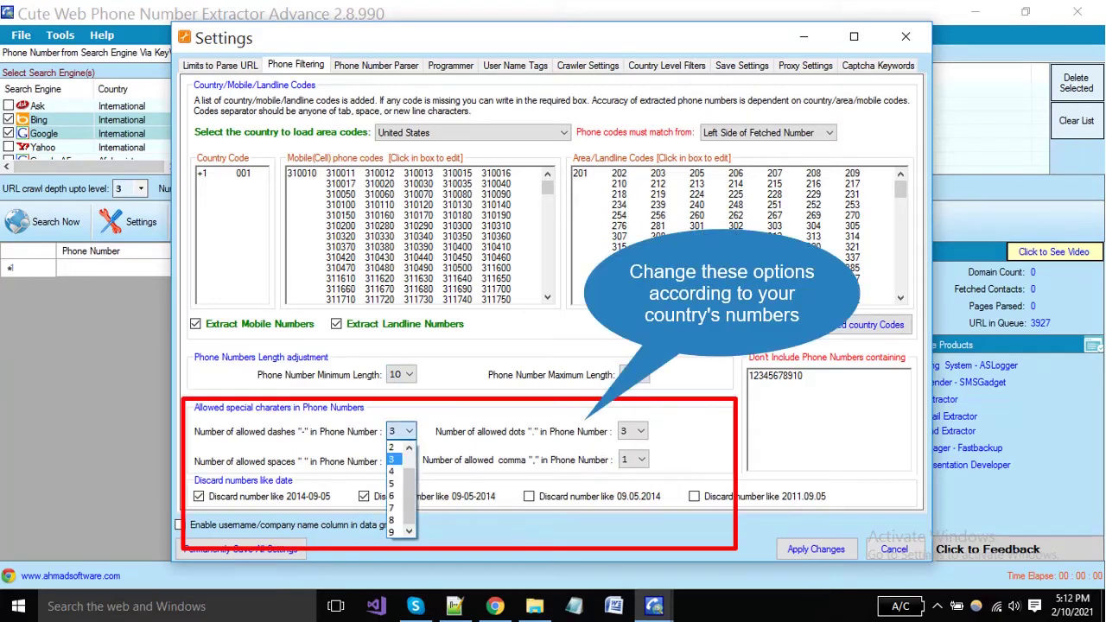
key(Return)
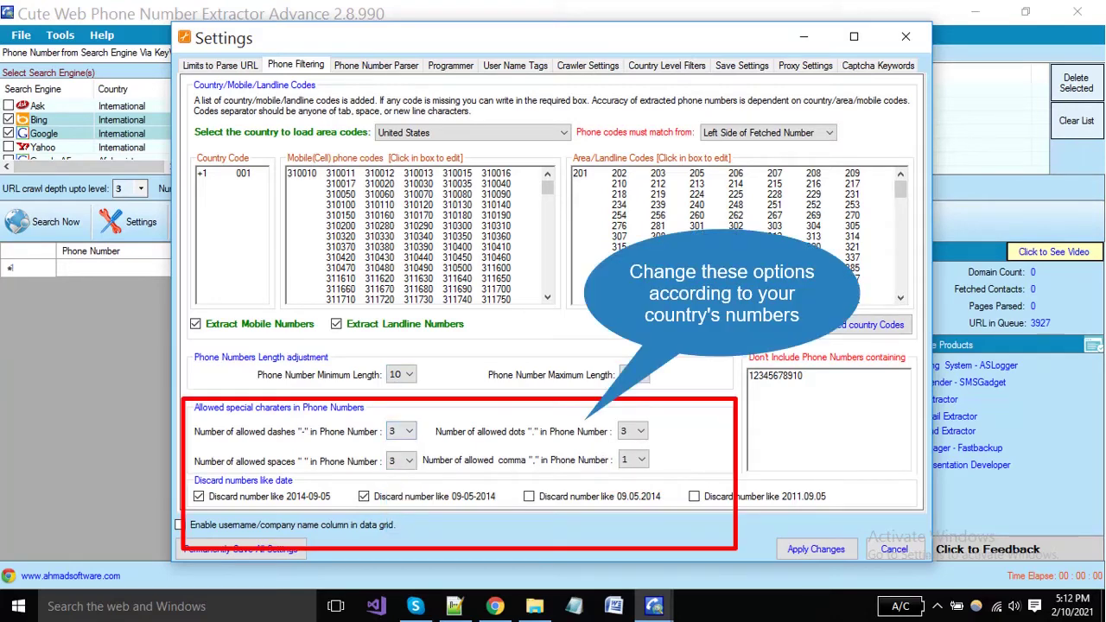
click(640, 431)
click(640, 431)
click(640, 431)
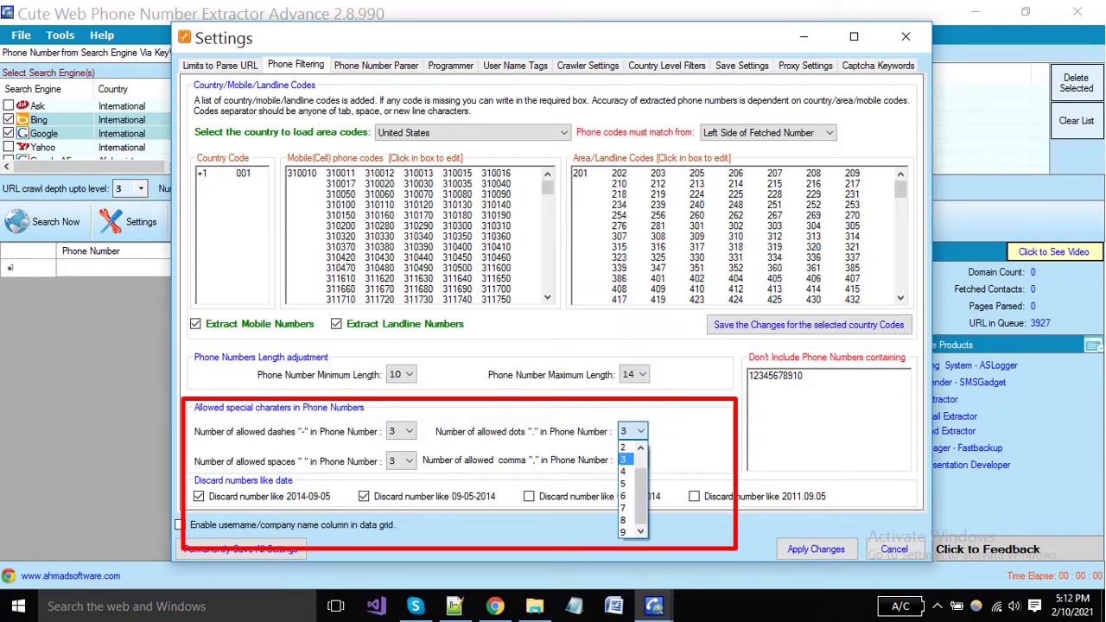
key(Return)
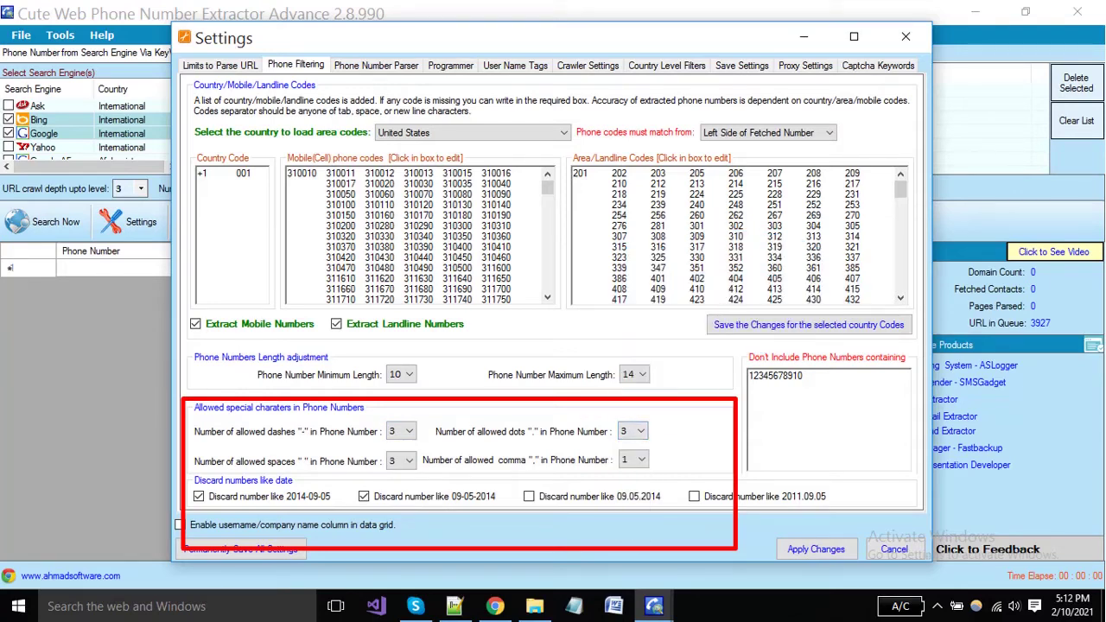
click(409, 460)
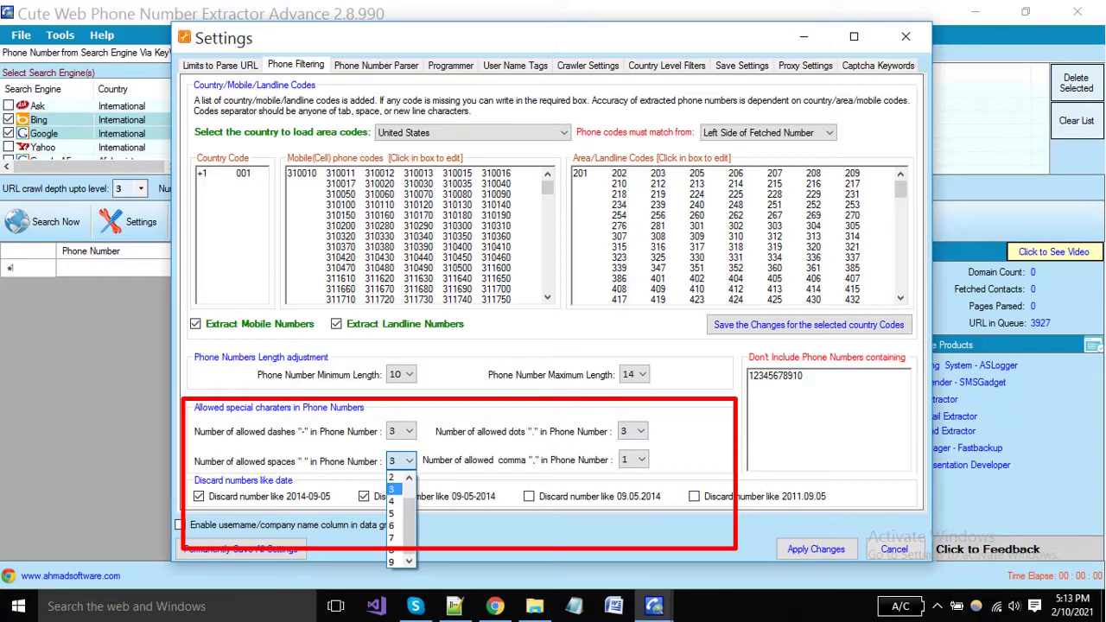
key(Return)
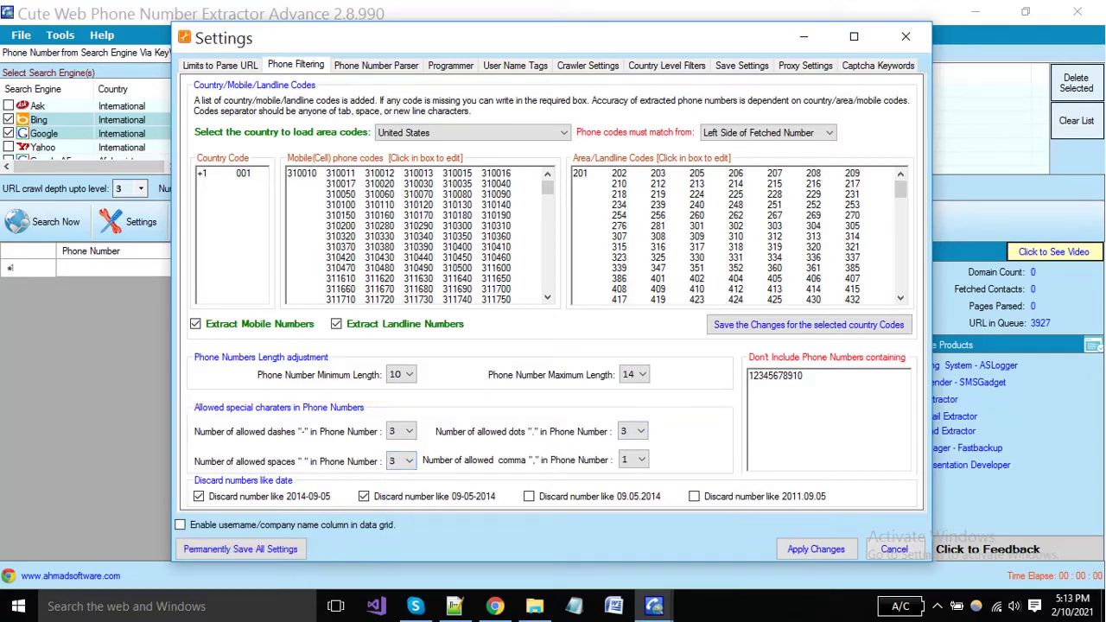
click(642, 460)
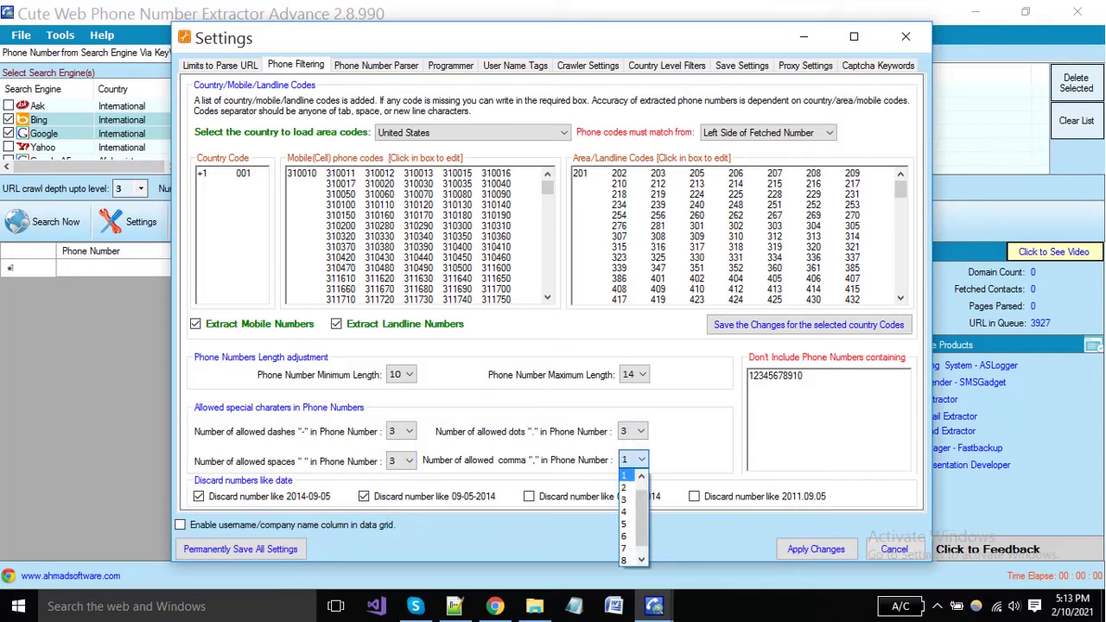
key(Return)
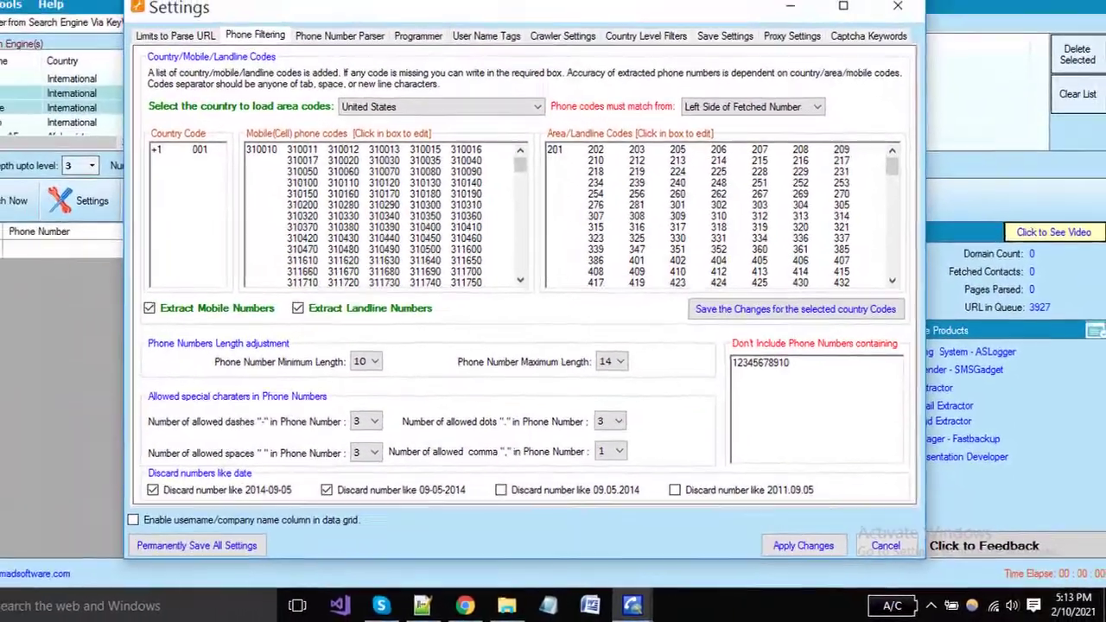
key(Tab)
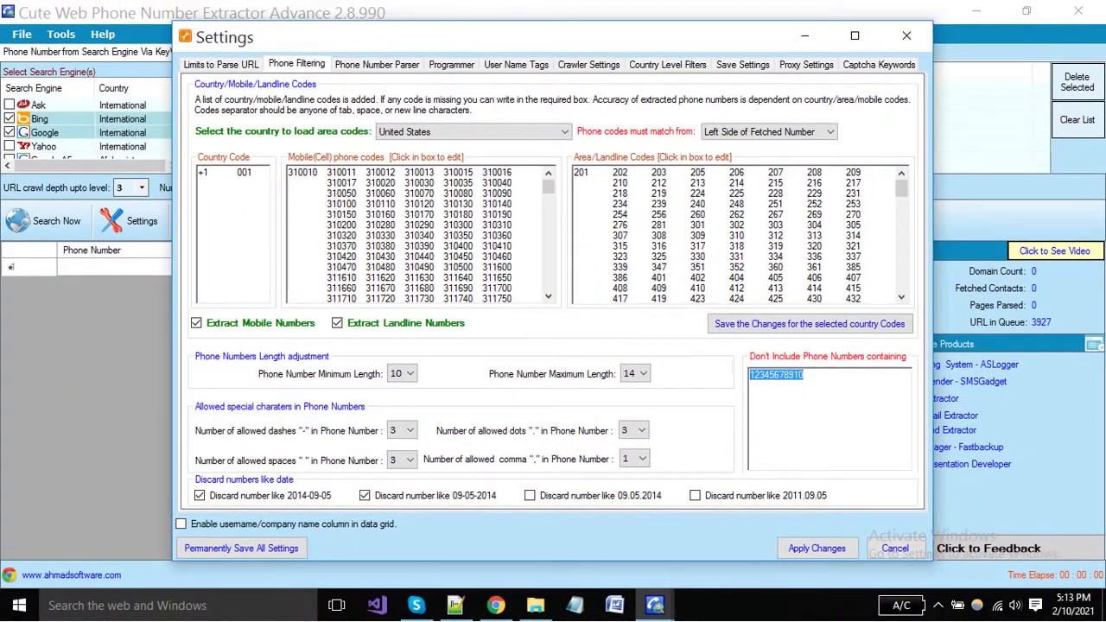
key(End)
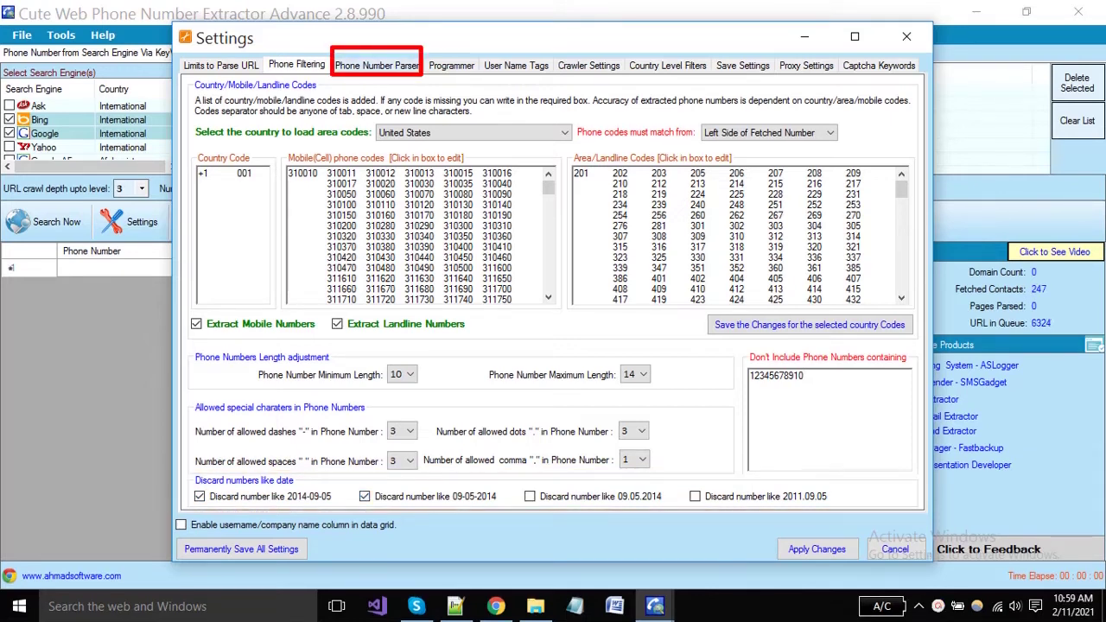
In the Phone Number Parser settings, leave Remove HTML off with CSS and JavaScript removal on
click(377, 66)
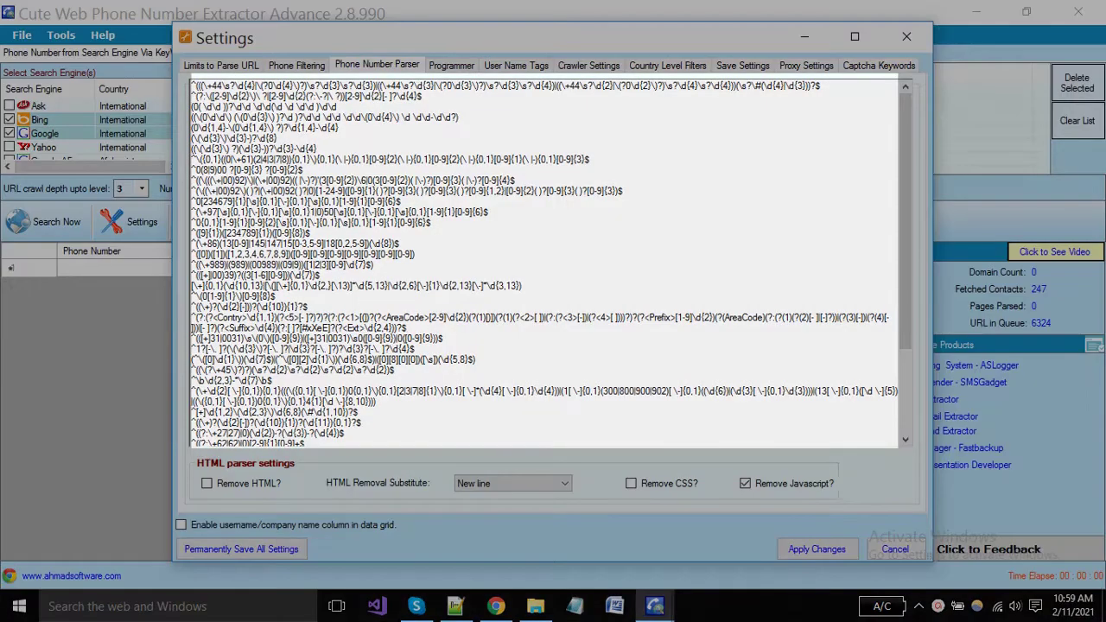
scroll(544, 263, down, 4)
scroll(544, 263, up, 4)
drag(254, 106, 398, 381)
click(519, 294)
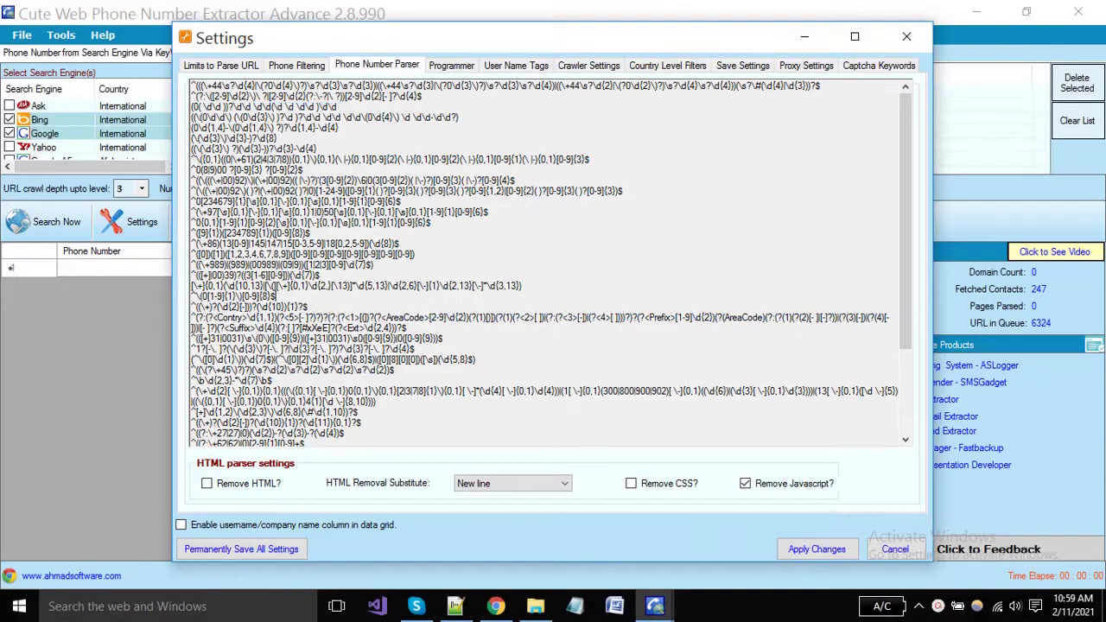
scroll(518, 294, down, 4)
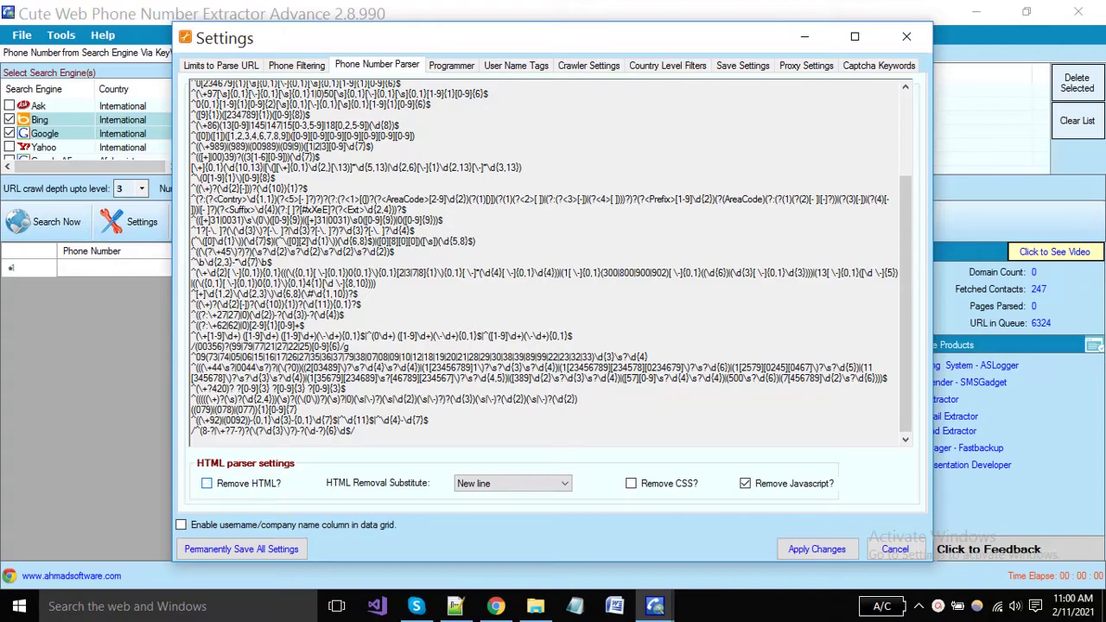
click(207, 484)
click(207, 484)
Look over the Programmer regex list, then move on to the User Name Tags table
click(451, 66)
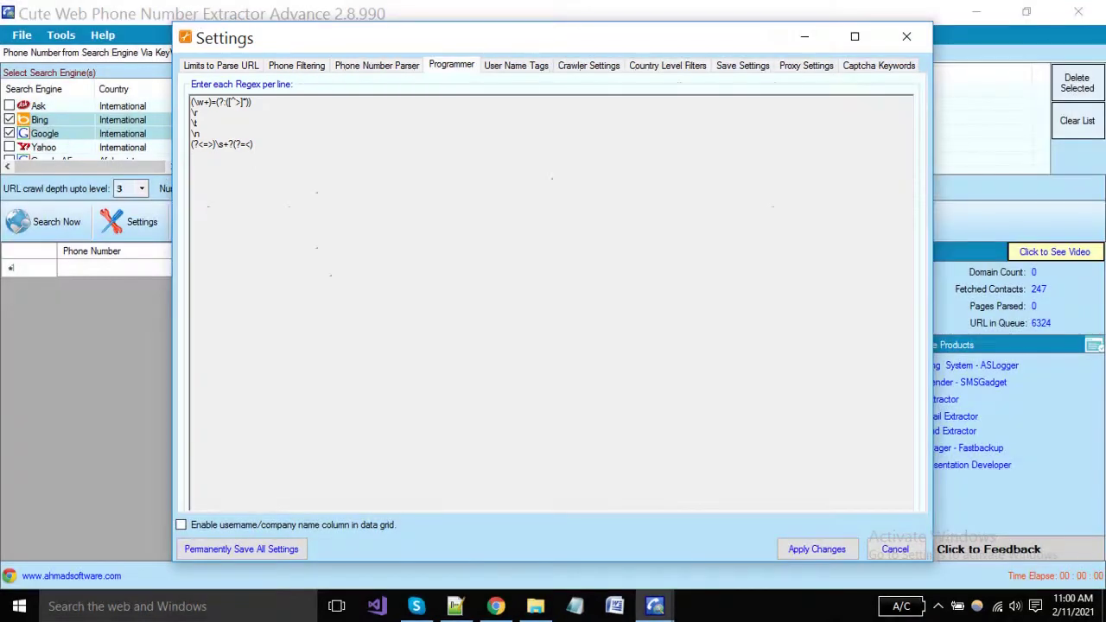
drag(256, 145, 191, 102)
click(193, 155)
click(515, 65)
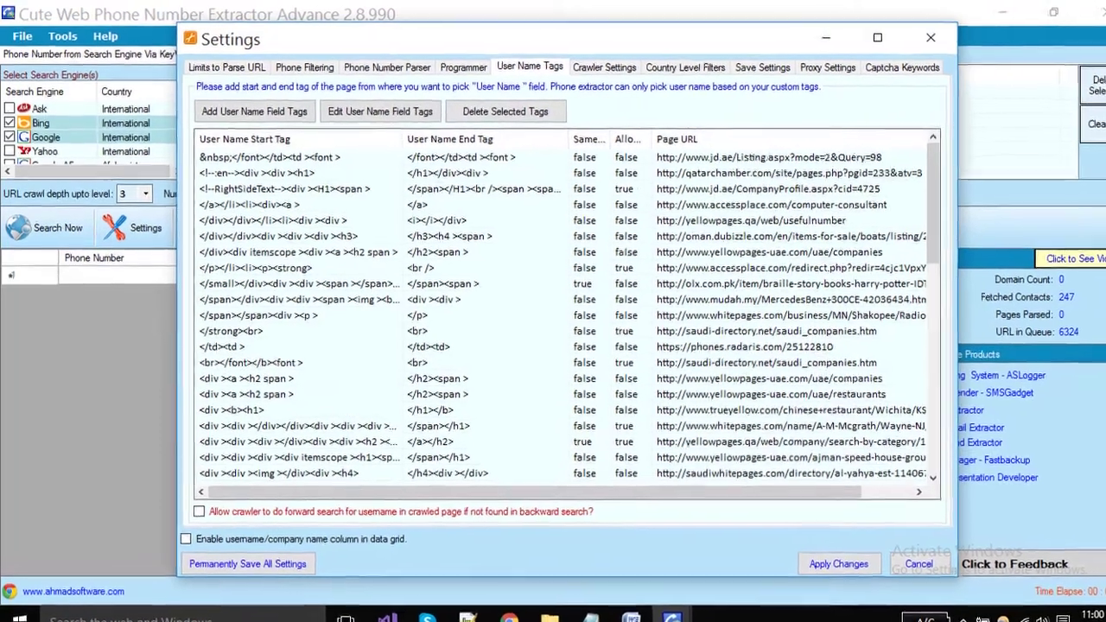
Browse the User Name Tags entries, including whitepages.com and olx.com.pk
scroll(589, 329, down, 12)
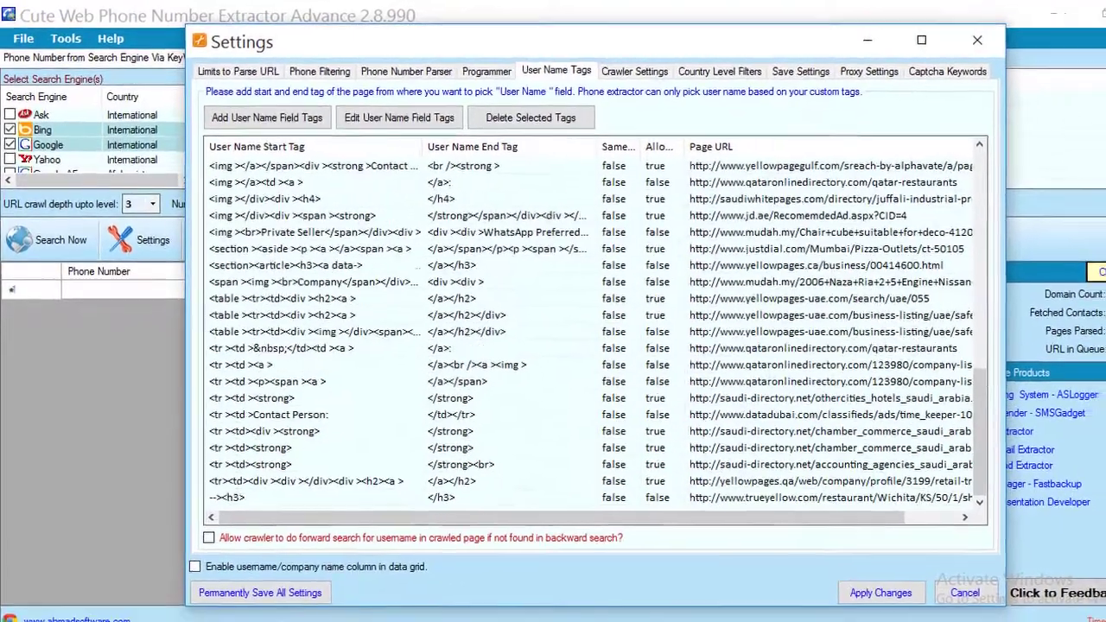
scroll(590, 328, up, 4)
scroll(552, 307, up, 8)
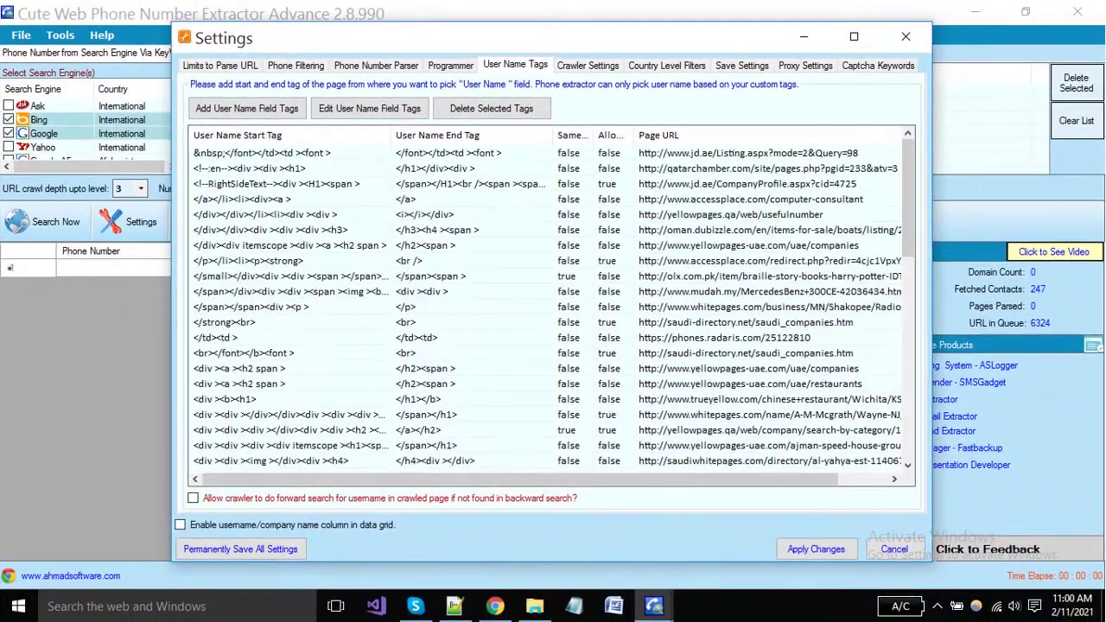
click(293, 169)
click(346, 307)
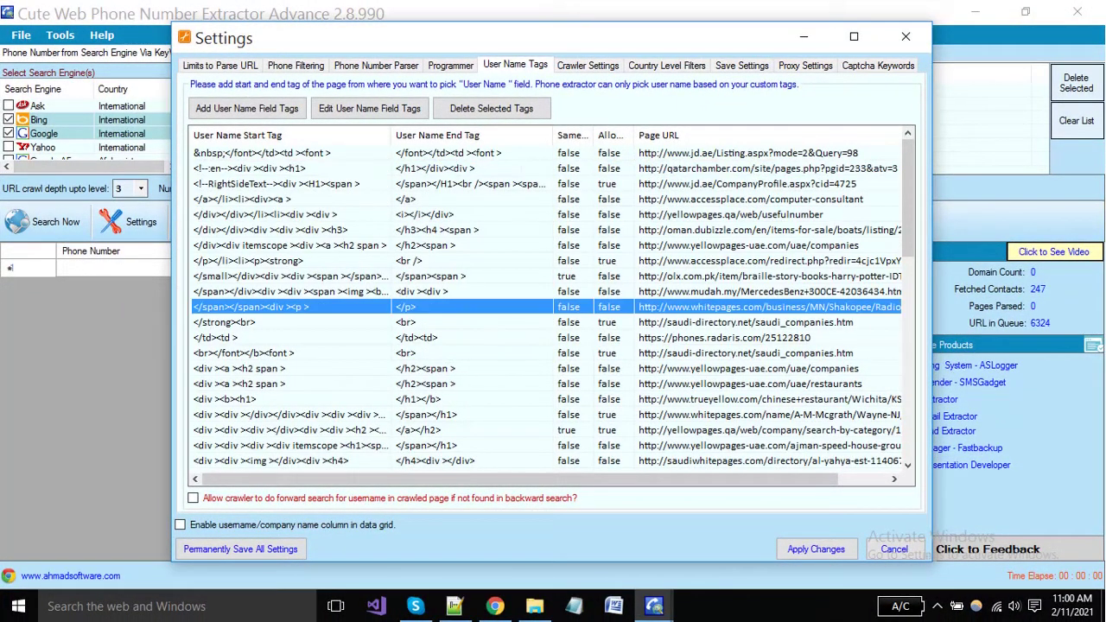
click(345, 184)
click(345, 277)
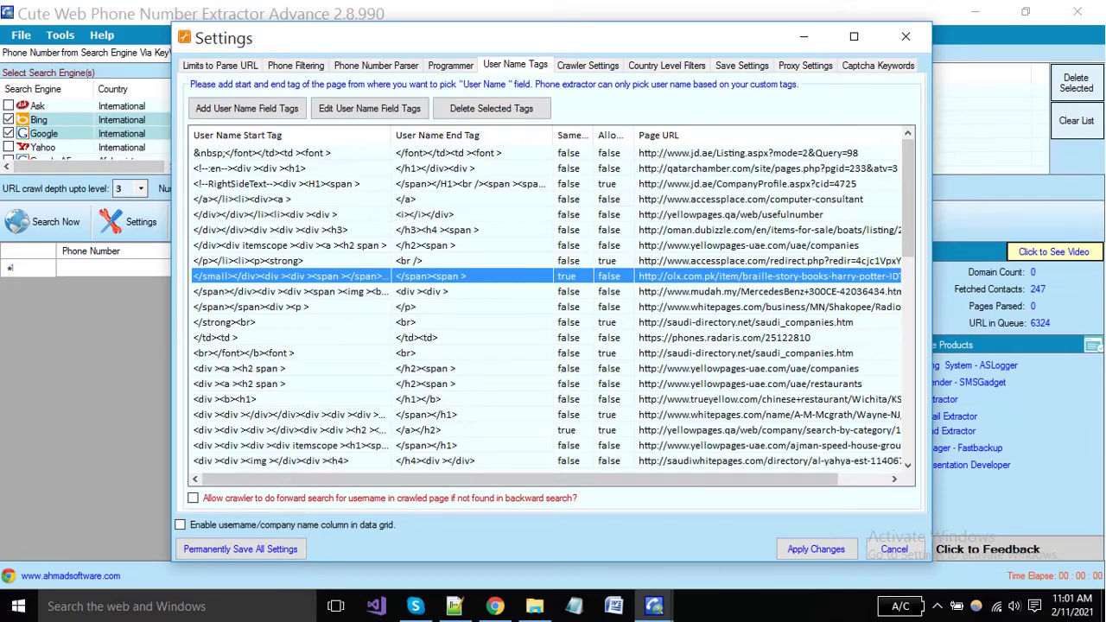
click(345, 199)
click(346, 184)
click(345, 230)
click(346, 276)
scroll(553, 303, down, 6)
scroll(553, 303, up, 6)
scroll(553, 302, down, 3)
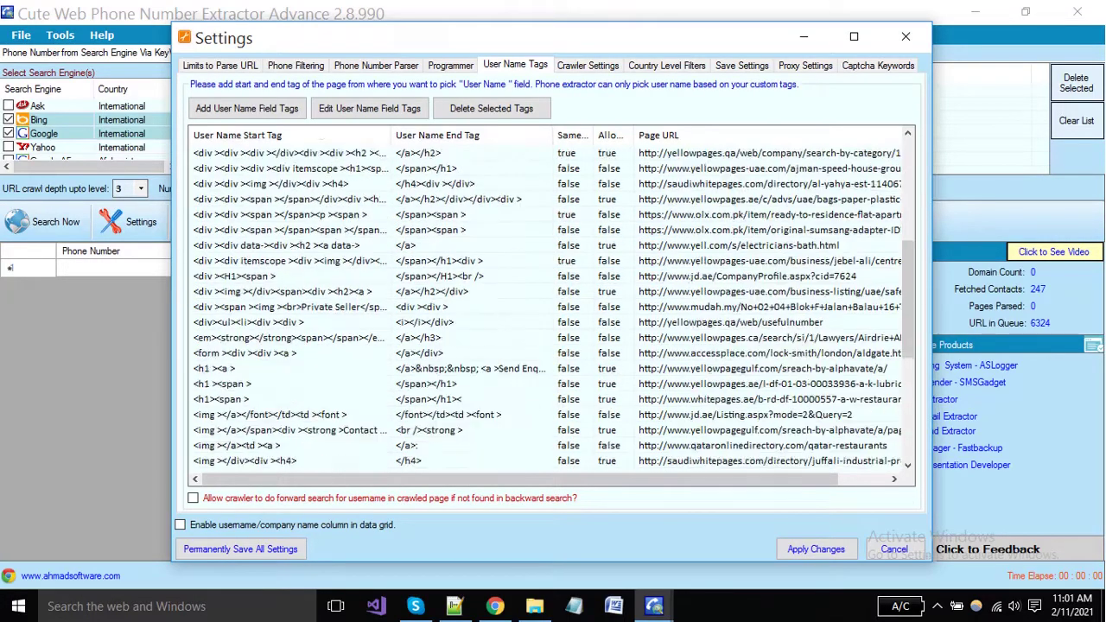
scroll(553, 302, up, 3)
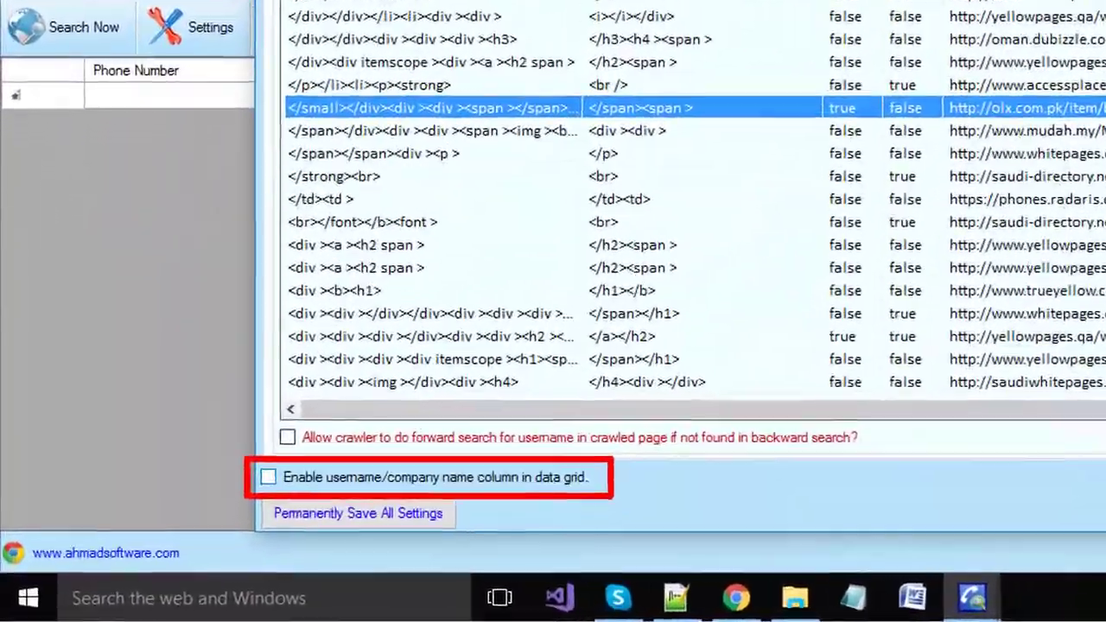
Enable the username/company name column and apply, then disable it again and apply
click(192, 520)
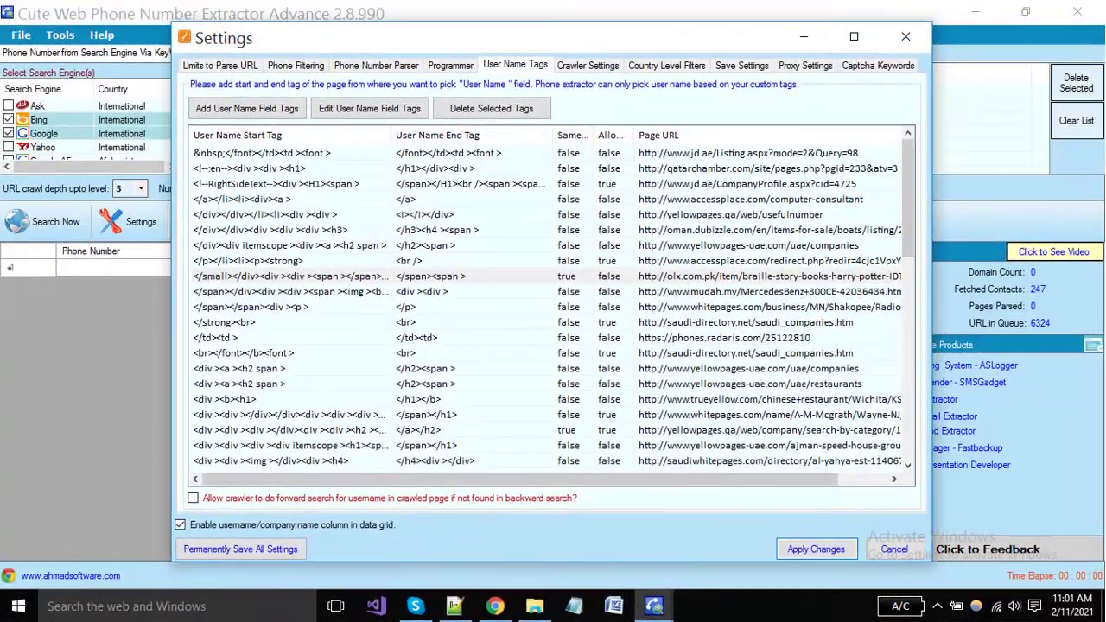
click(817, 550)
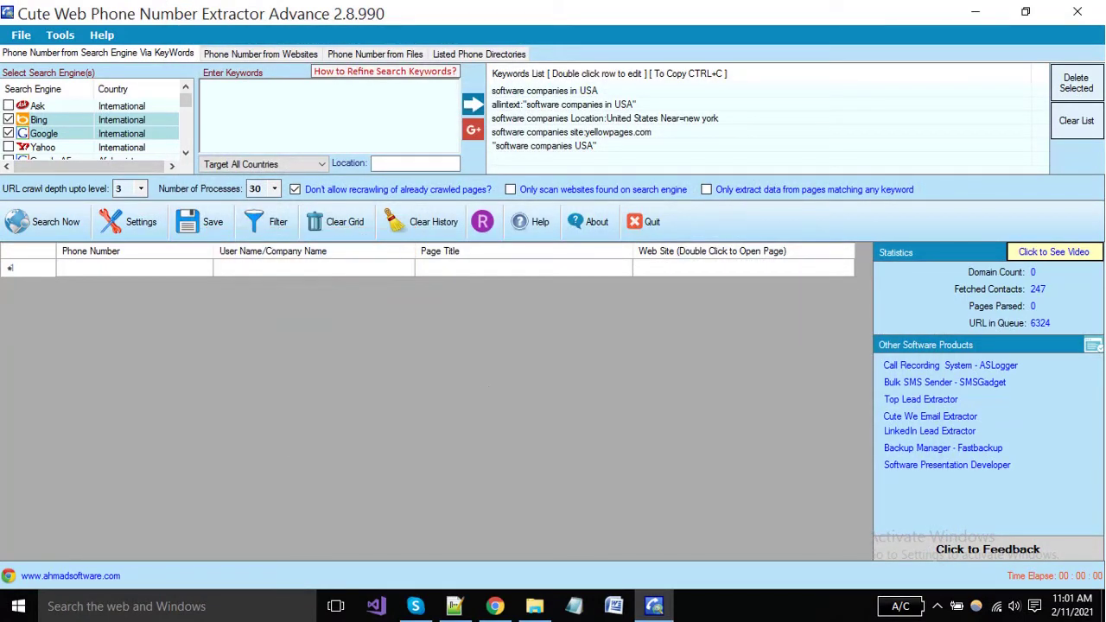
click(130, 222)
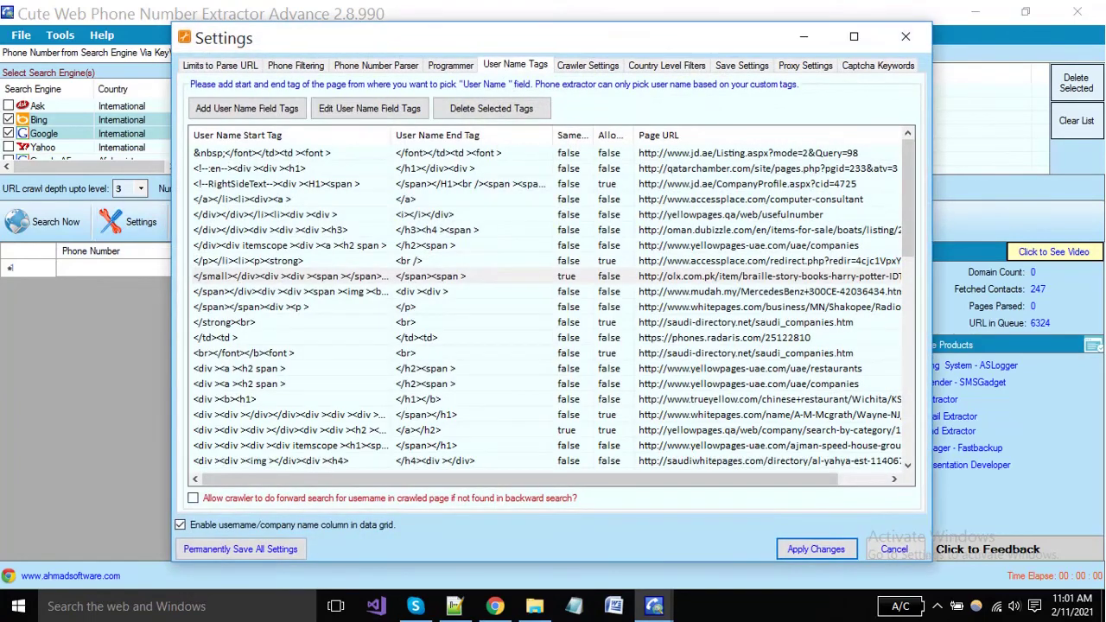
click(181, 525)
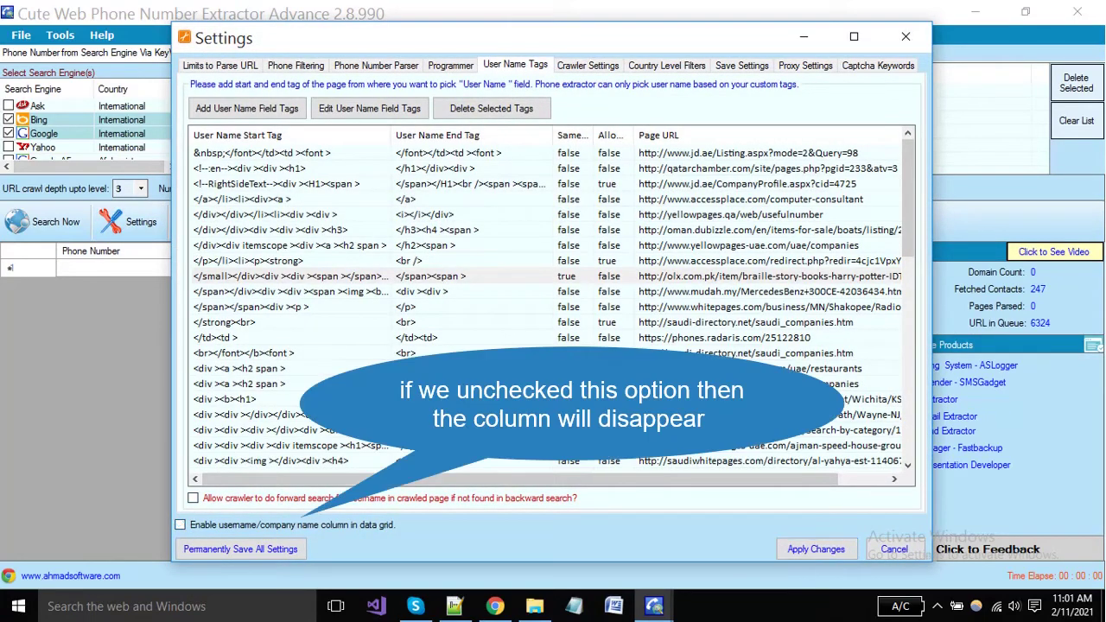
click(816, 549)
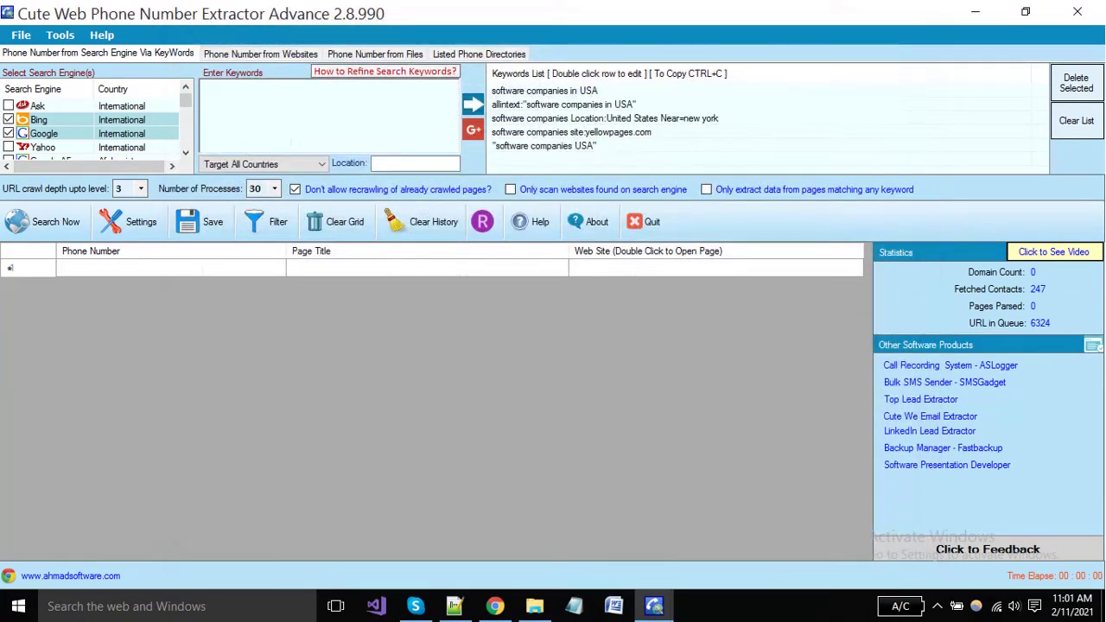
click(130, 221)
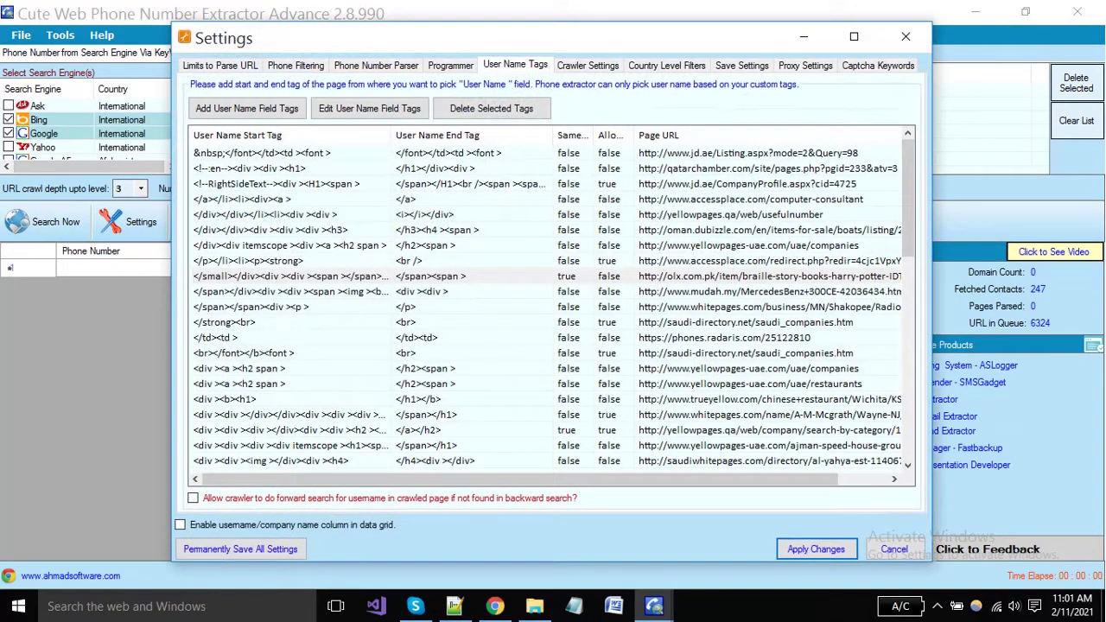
Turn off loading search pages through a browser in Crawler Settings
click(589, 66)
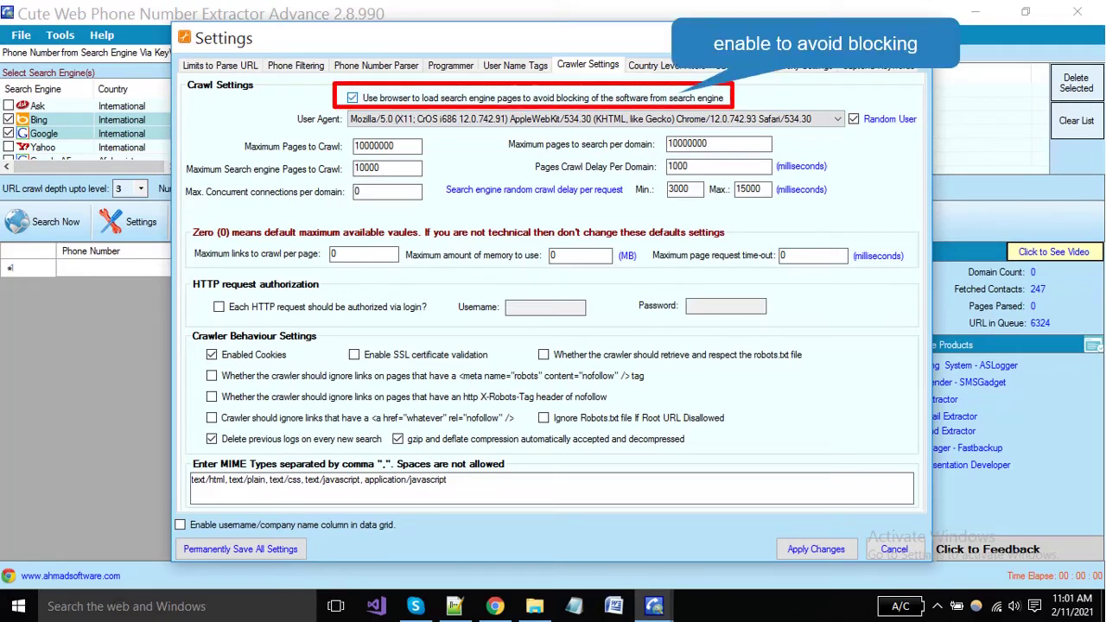
click(353, 99)
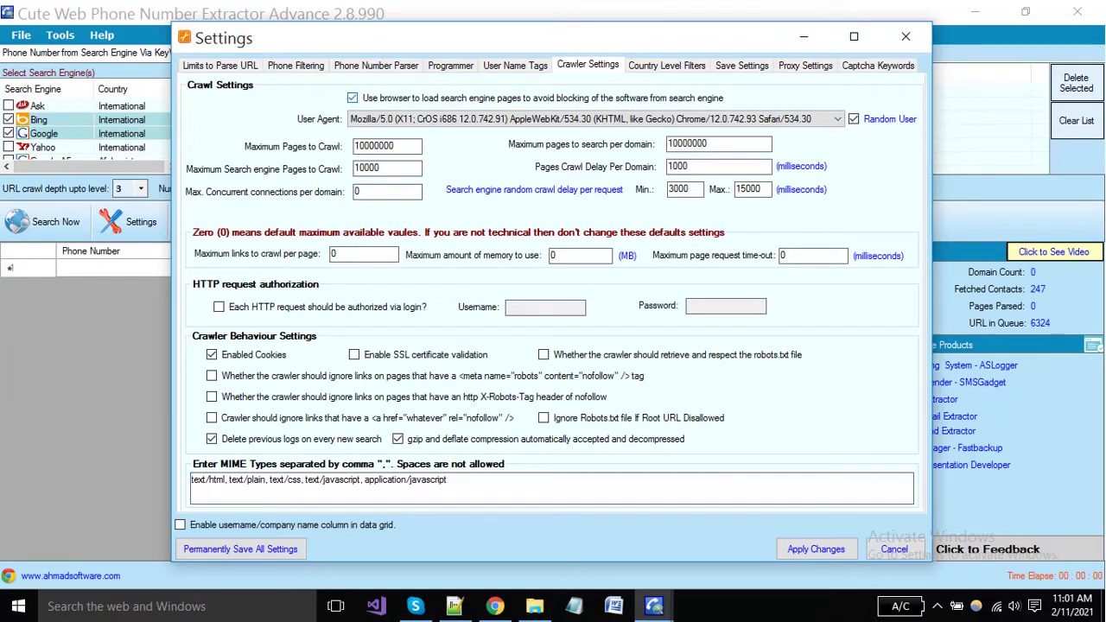
click(353, 98)
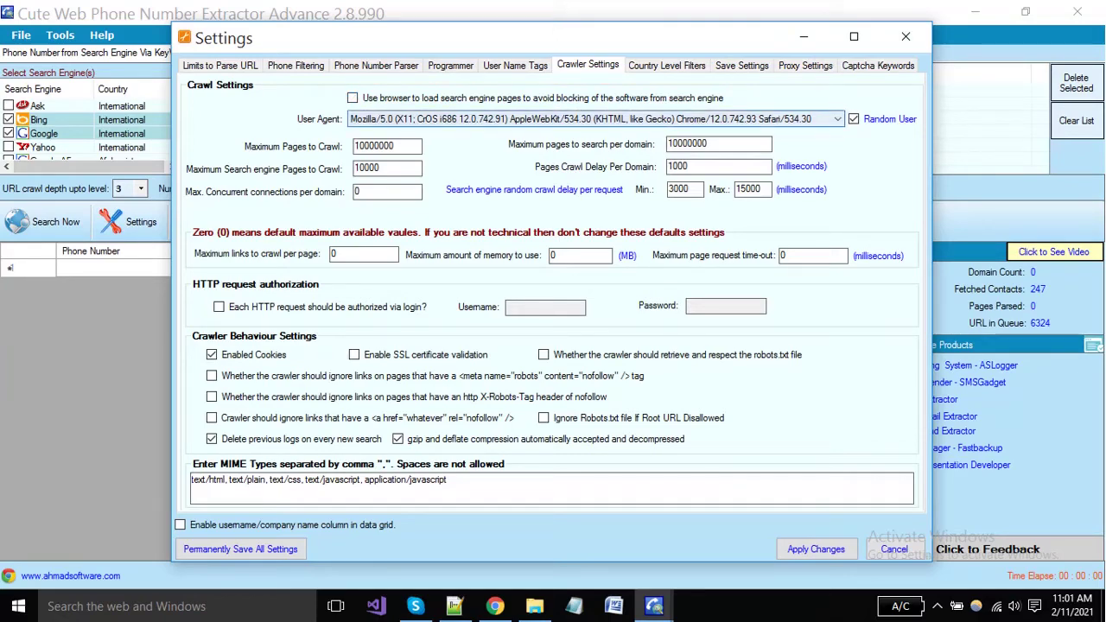
Set a Windows NT 5.1 Chrome/9.0.597.0 user agent, keeping random user agent rotation on
click(838, 119)
scroll(605, 247, down, 5)
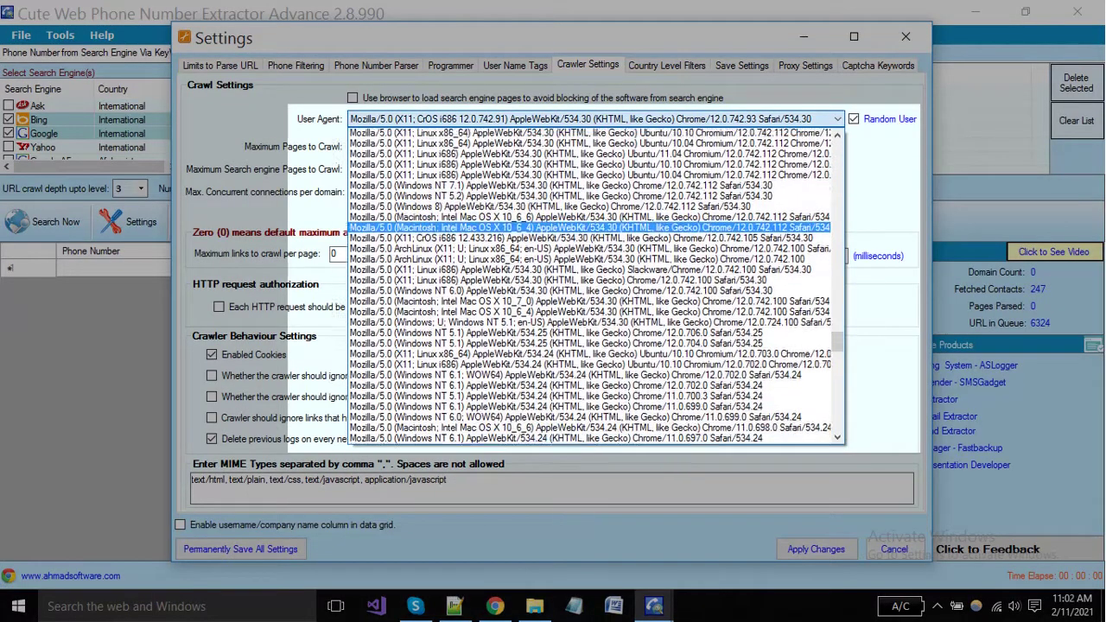
click(604, 227)
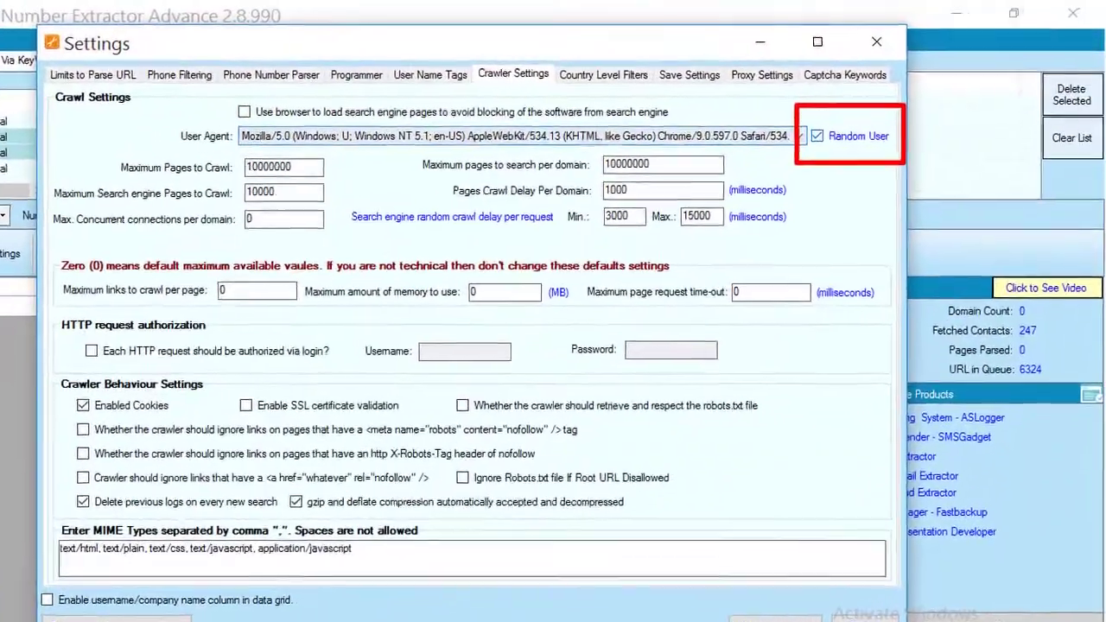
click(852, 120)
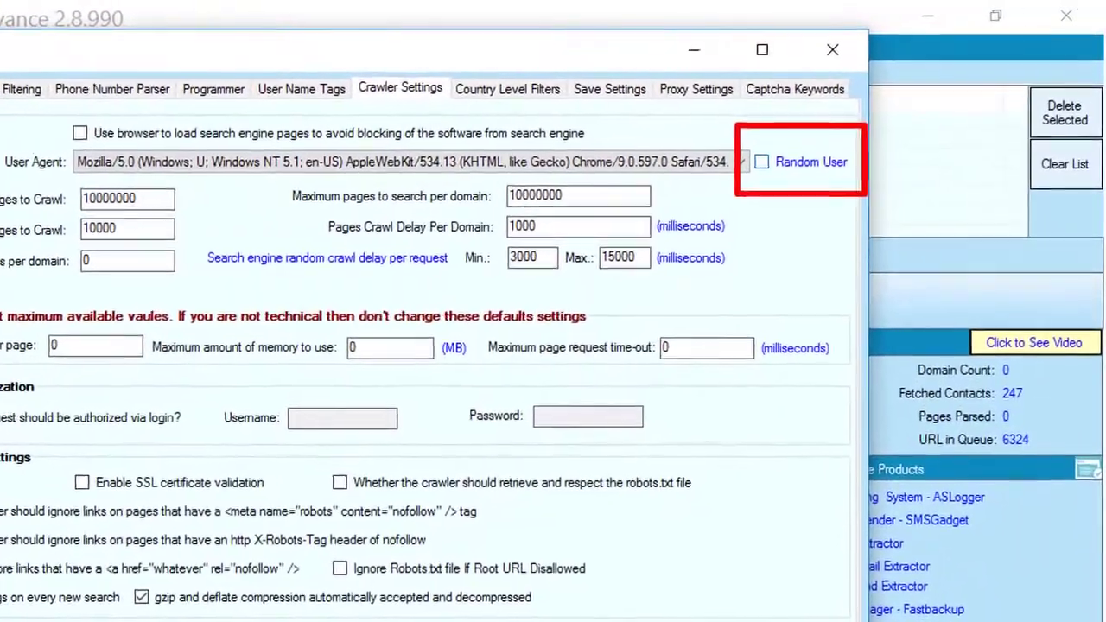
click(794, 146)
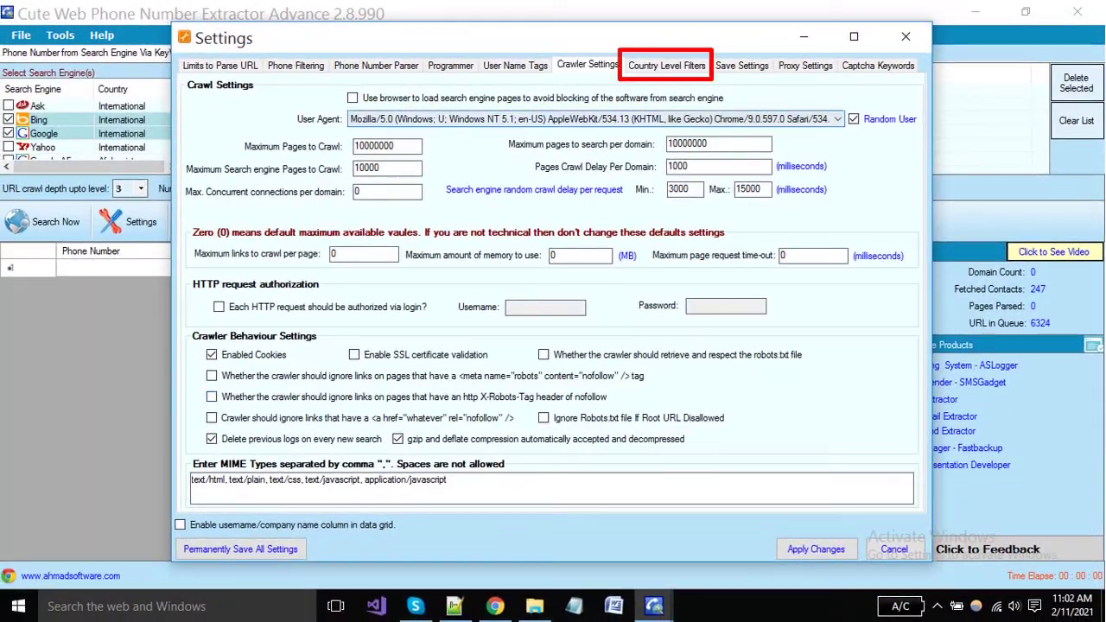
click(666, 66)
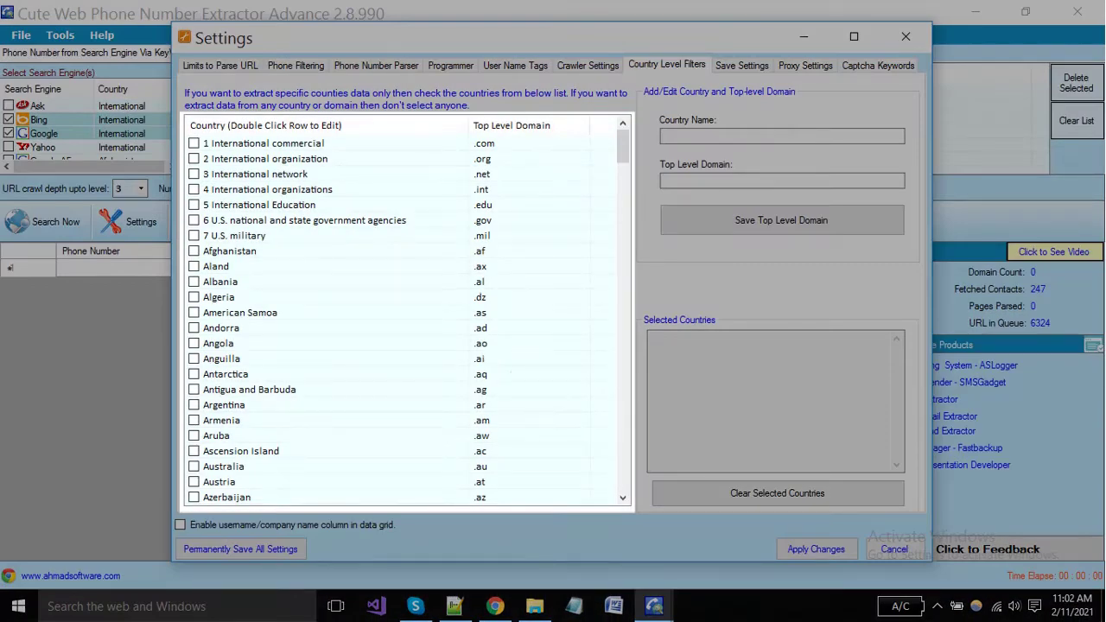
Enter country name 'pakistan' with top-level domain '.pk' in the country filters
scroll(406, 319, down, 19)
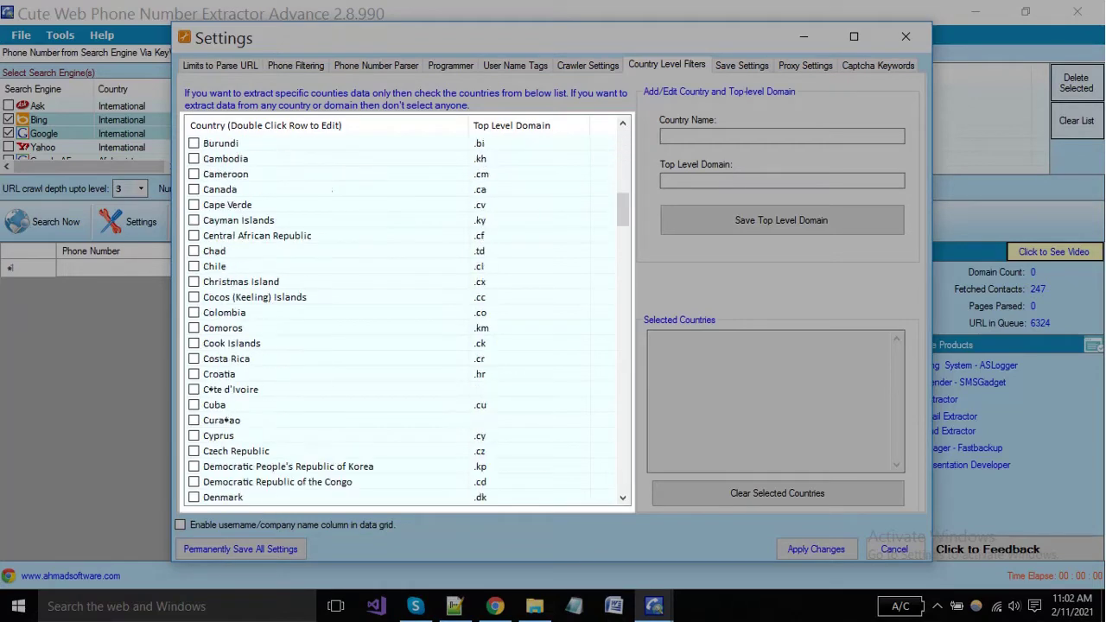
scroll(406, 320, up, 19)
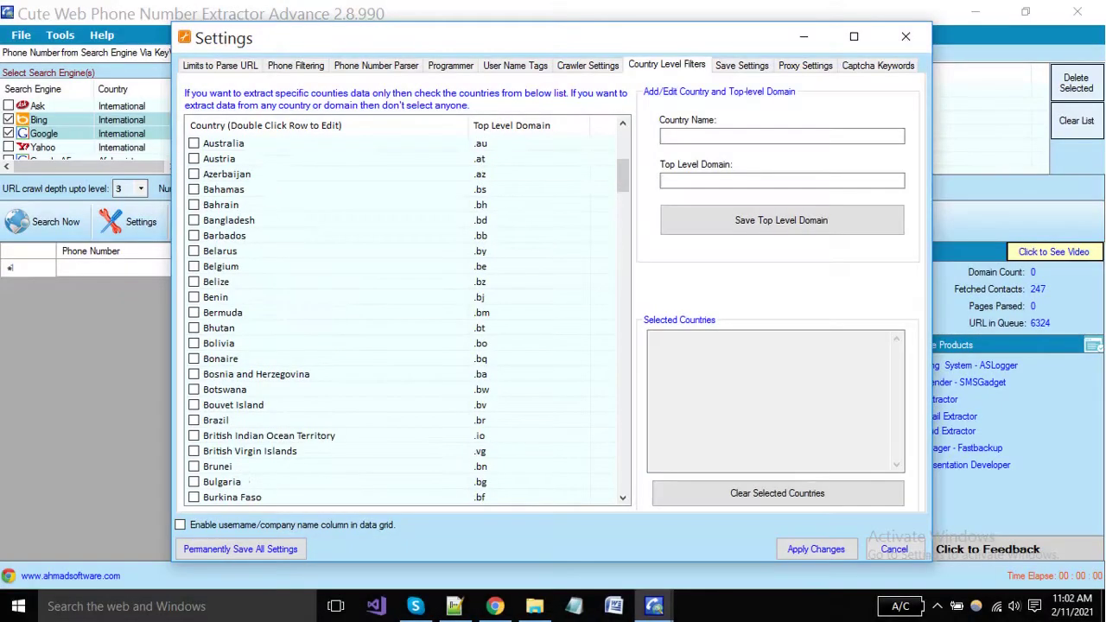
scroll(406, 320, down, 9)
scroll(406, 320, up, 9)
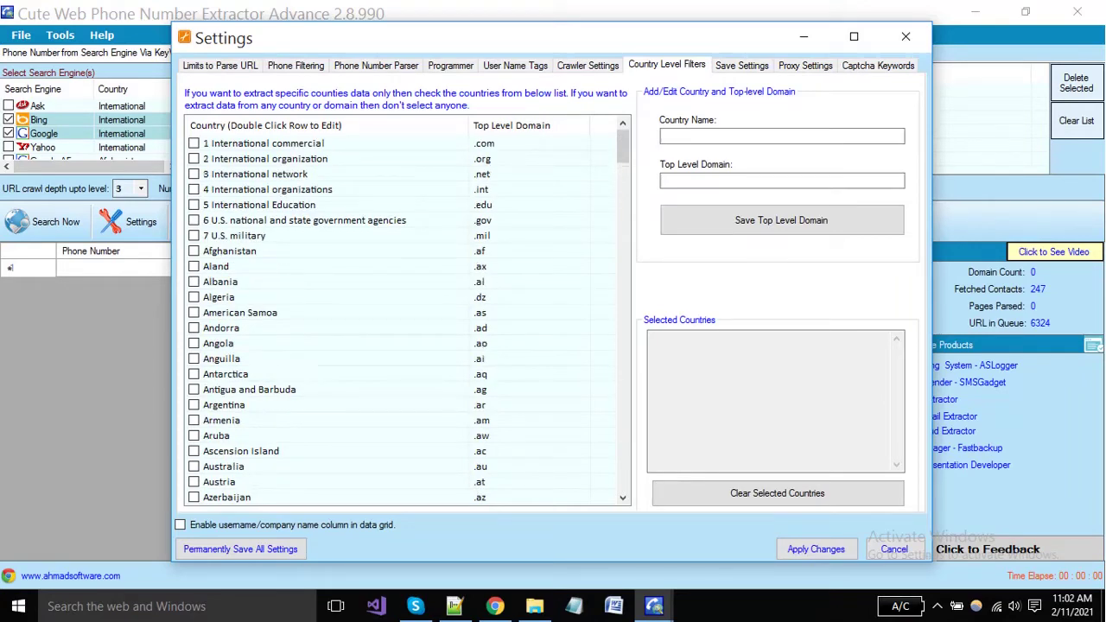
scroll(406, 320, down, 10)
scroll(406, 320, up, 10)
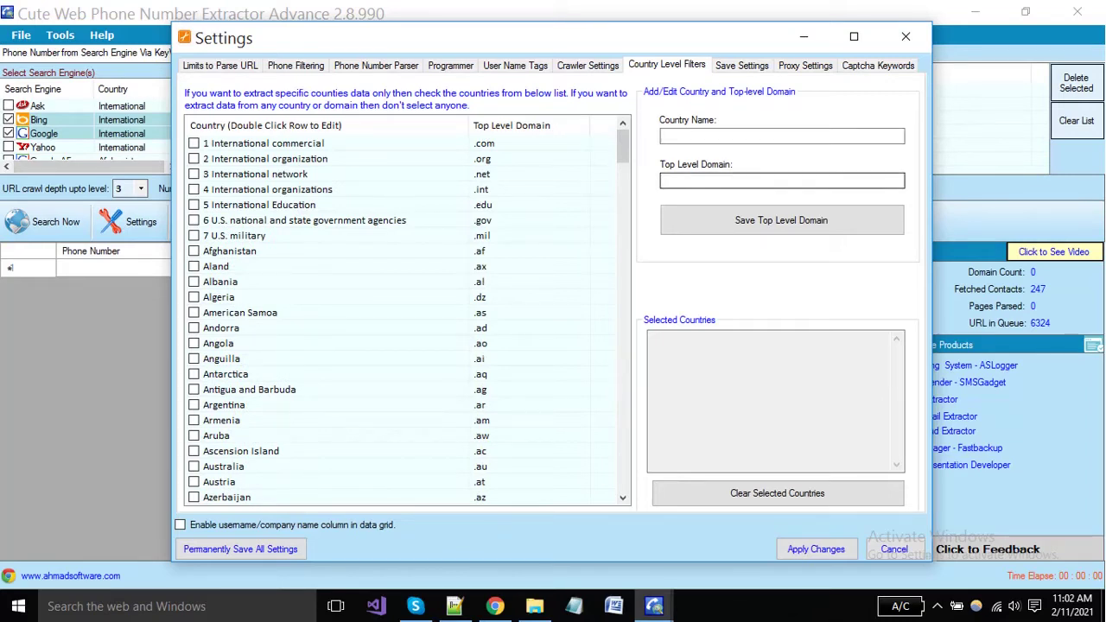
click(781, 137)
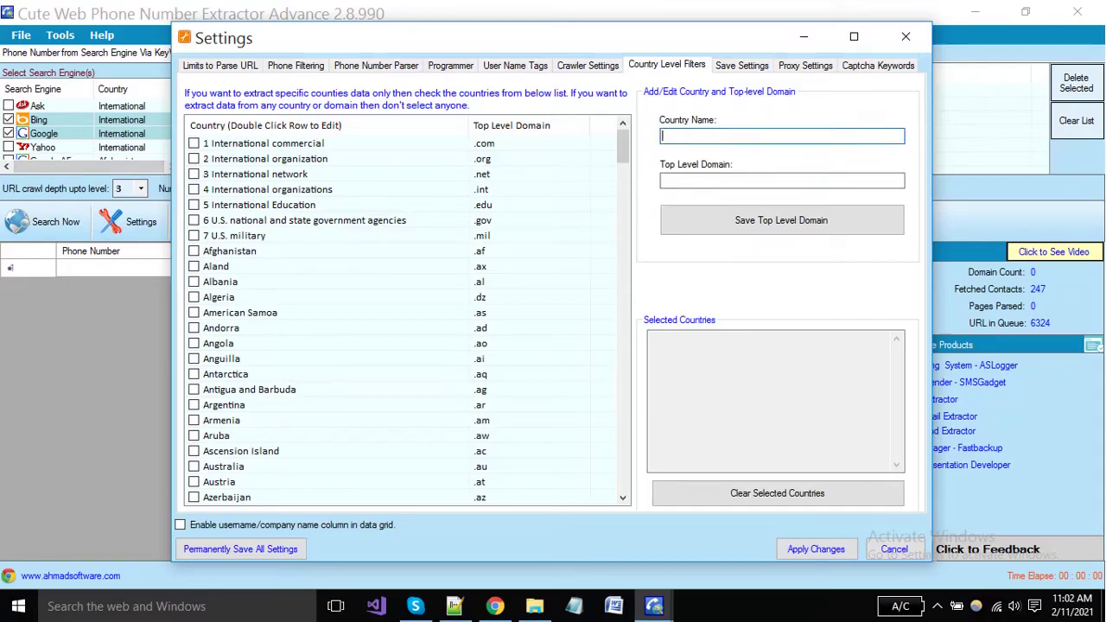
text(istan)
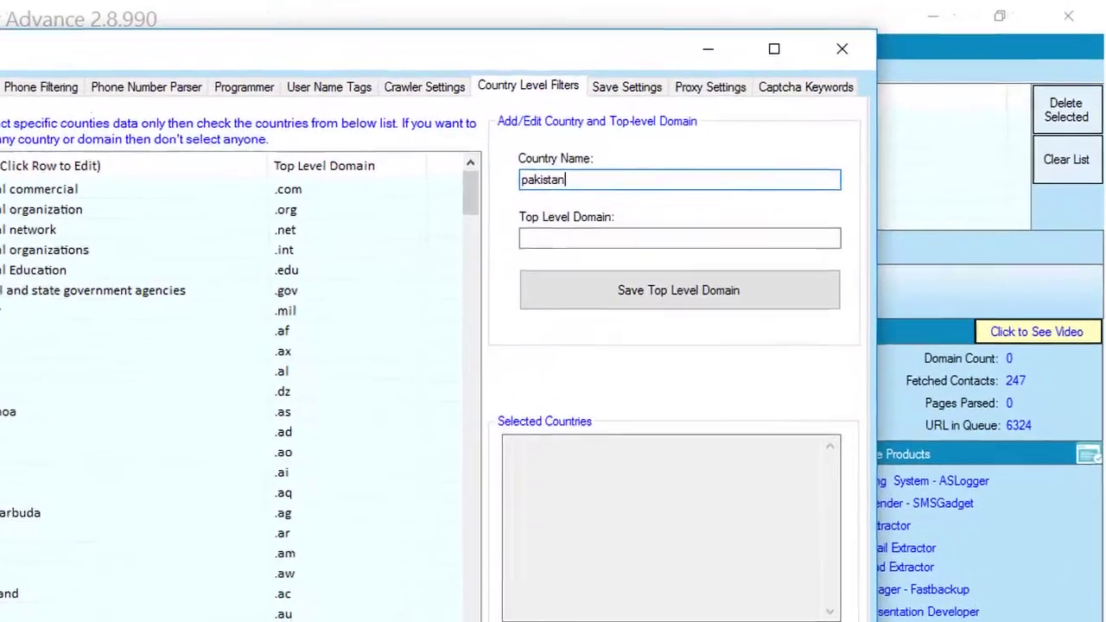
key(Tab)
text(.)
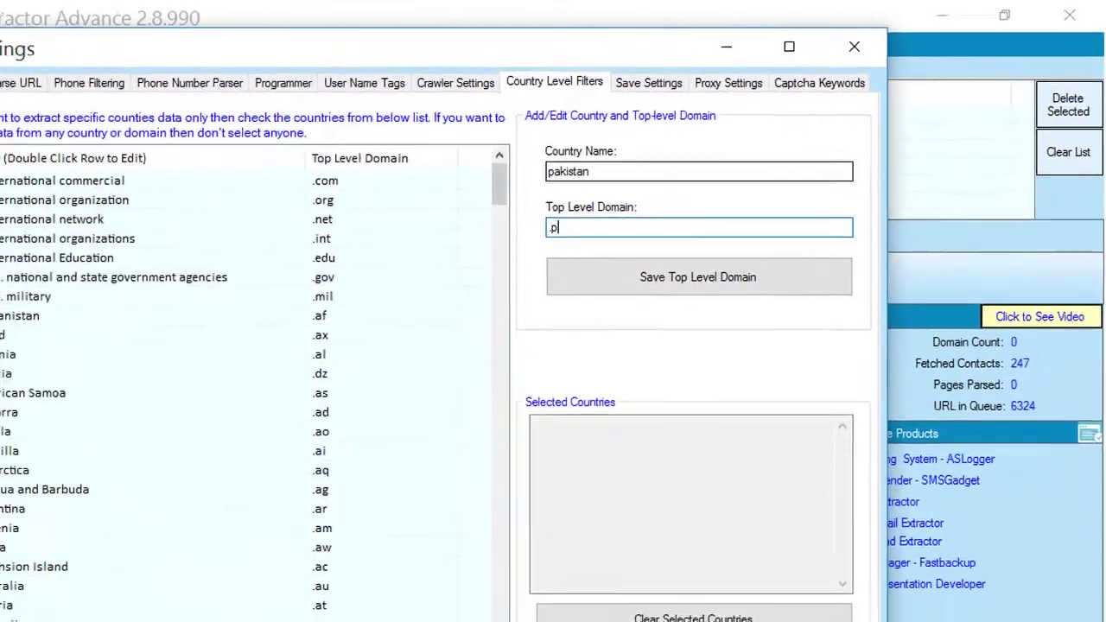
text(pk)
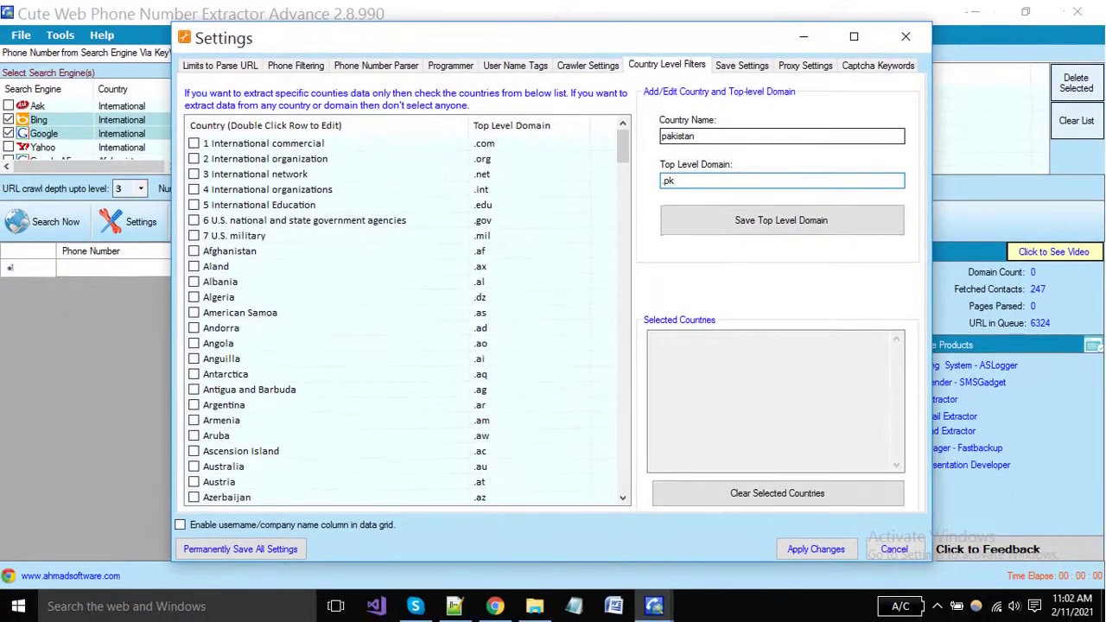
key(shift+Tab)
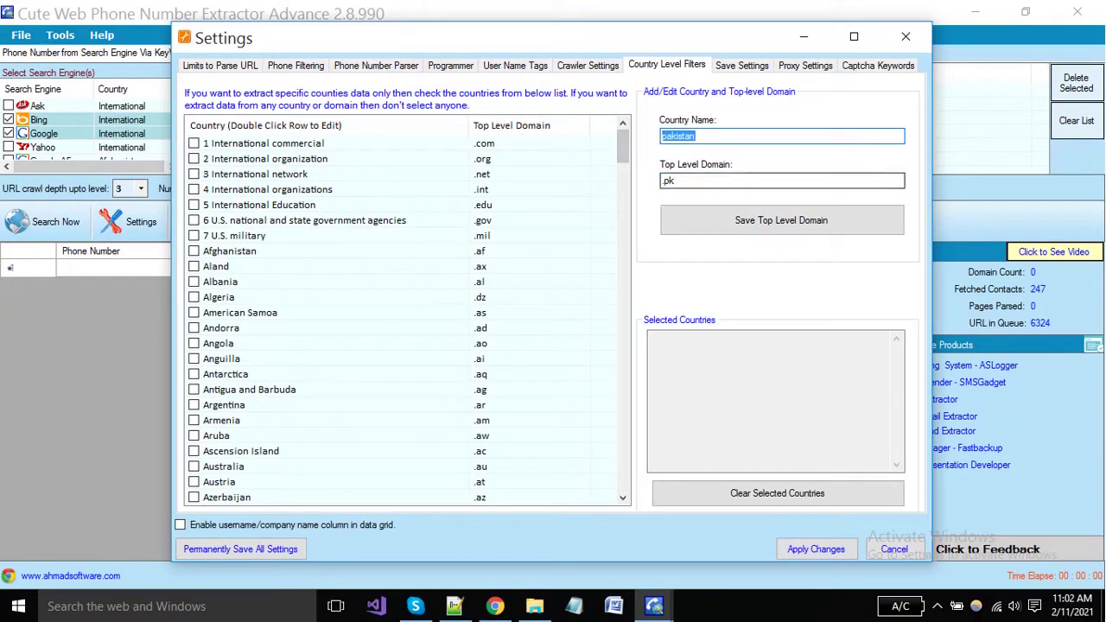
key(Tab)
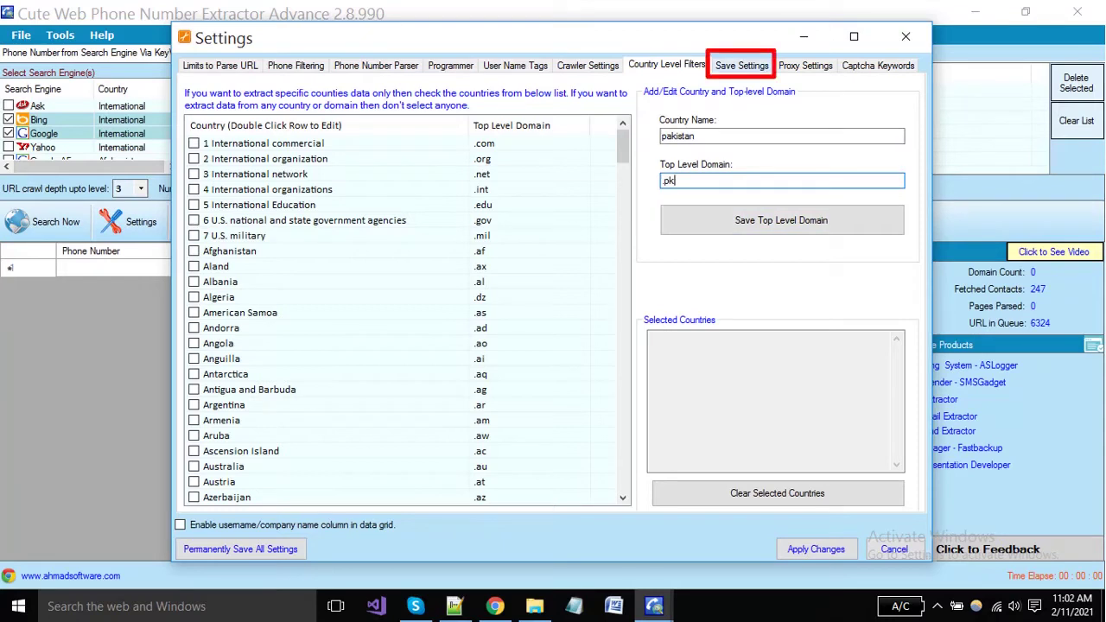
Keep auto-save enabled, saving fetched data after every 100 records
click(741, 66)
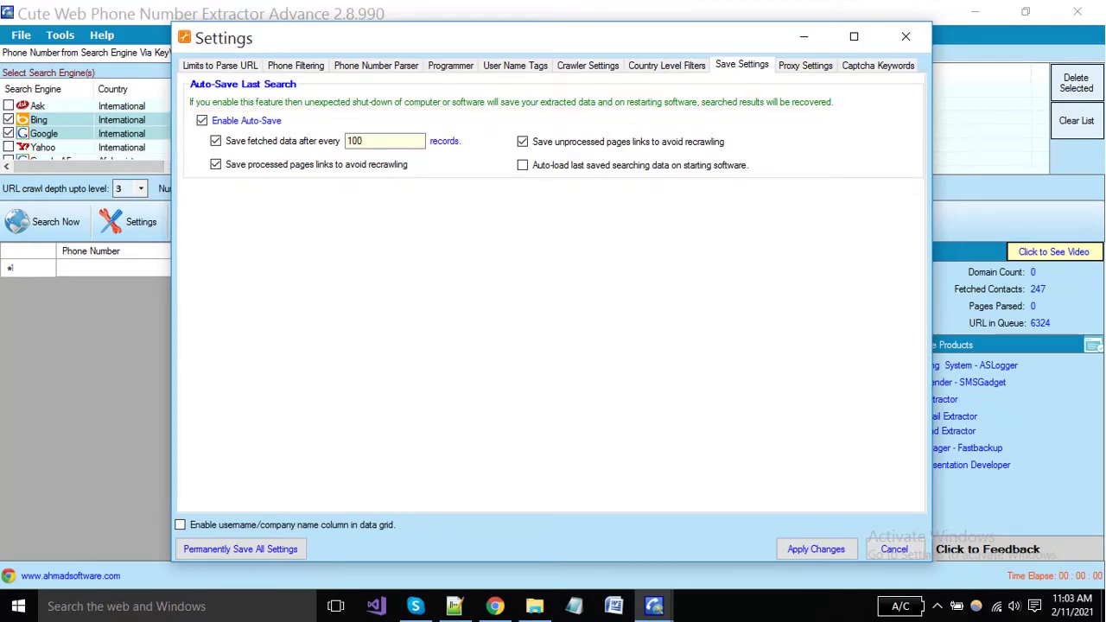
click(202, 121)
key(space)
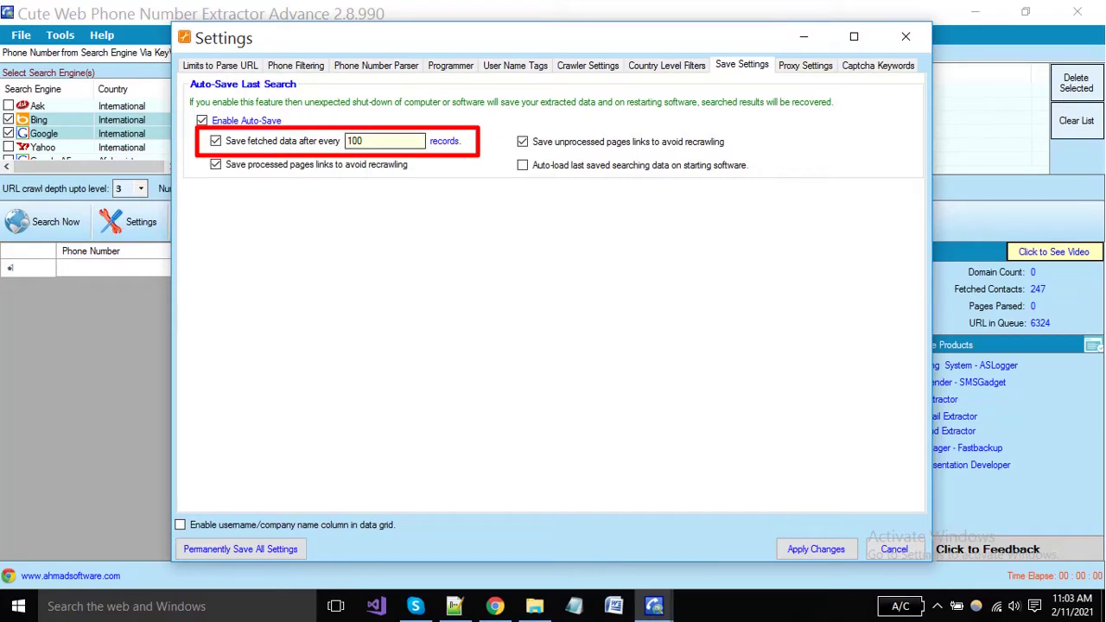
key(Tab)
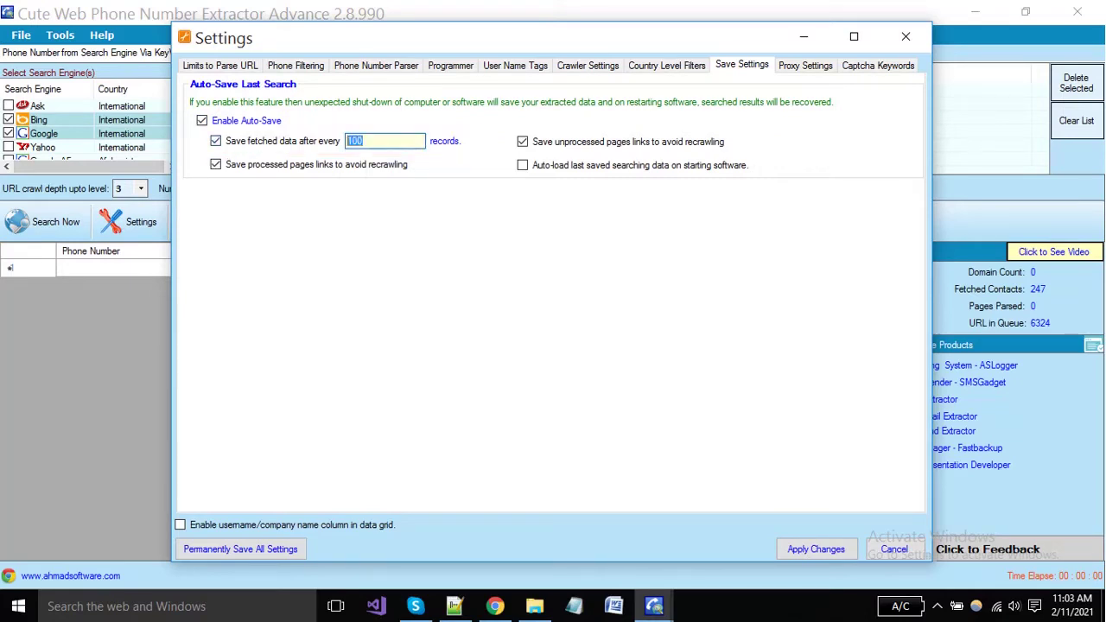
click(363, 140)
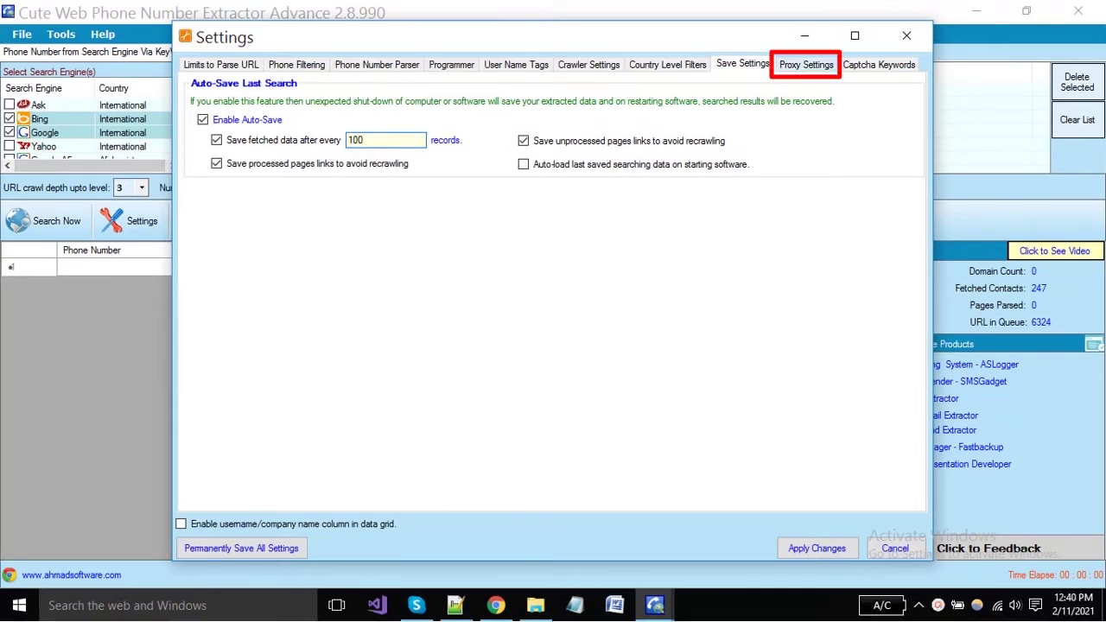
Enter proxies 23.21.2.222 and 12.34.23.225 with ports 80 and 90 in Proxy Settings
click(805, 65)
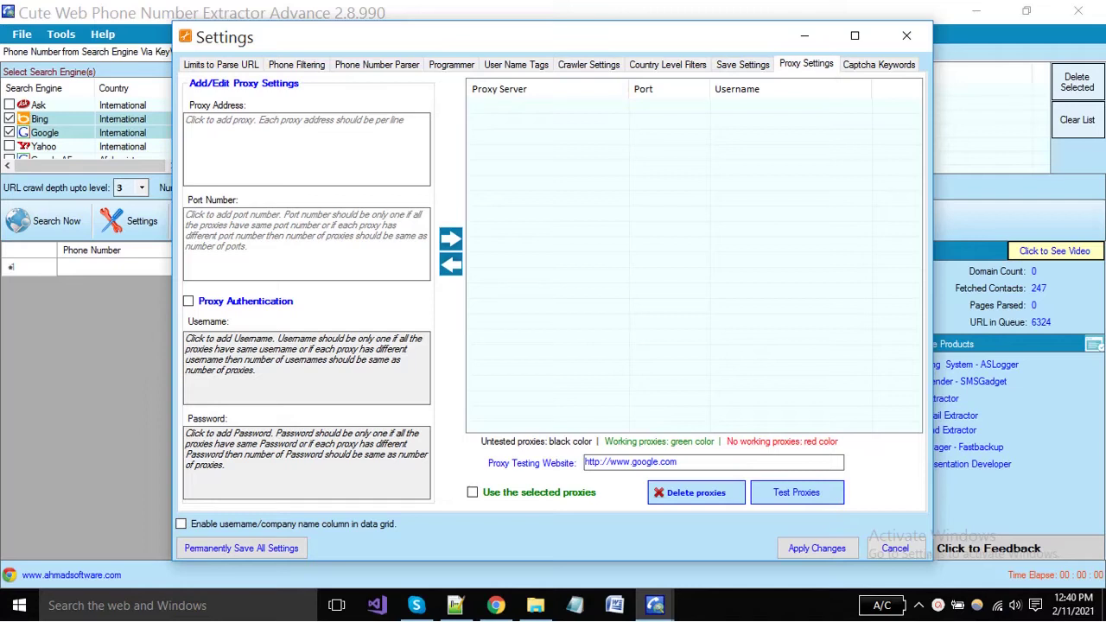
click(306, 149)
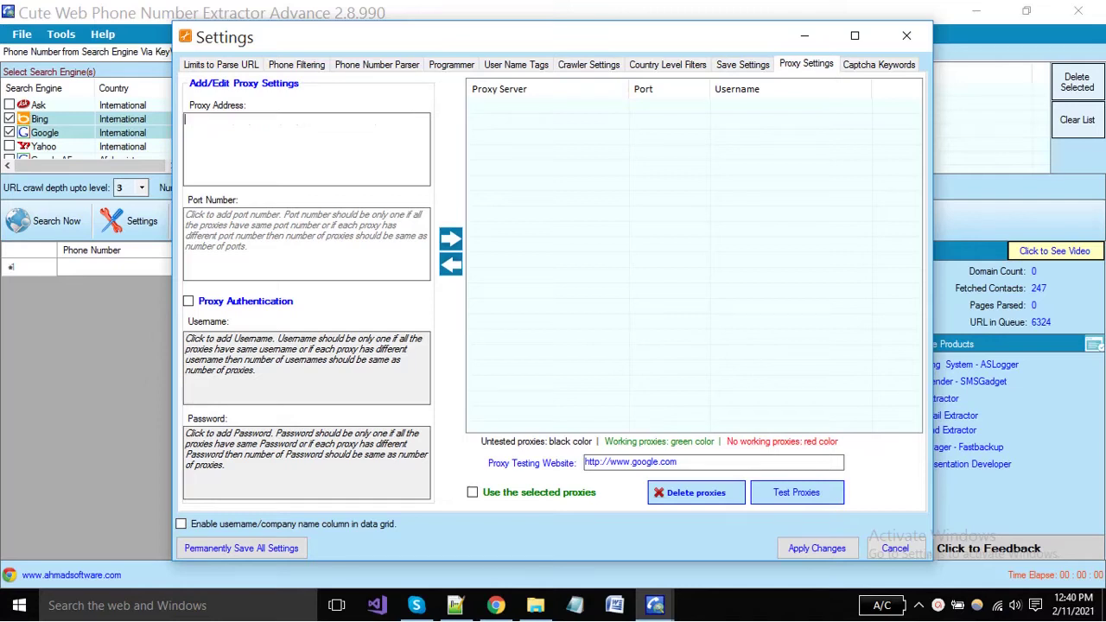
text(23.21.2.222)
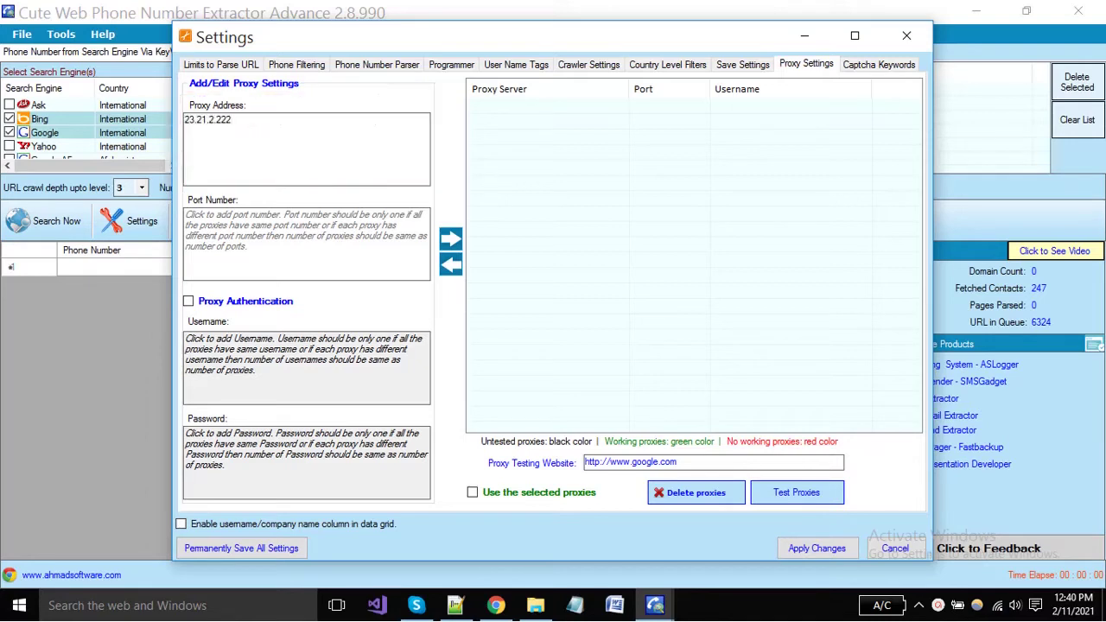
key(Return)
text(12.34.23.225)
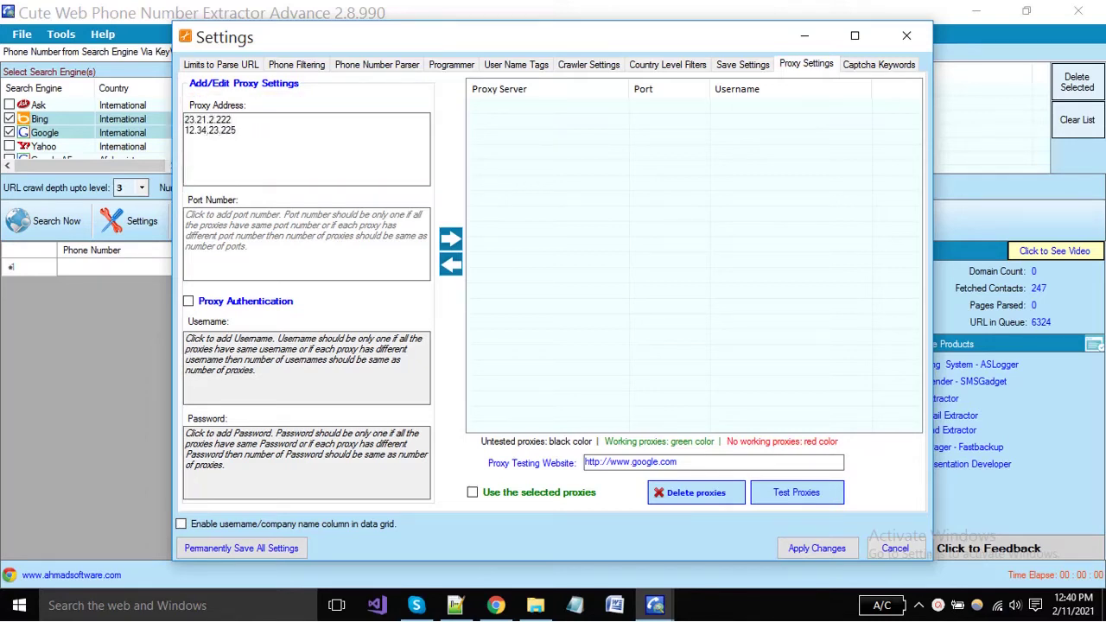
click(186, 214)
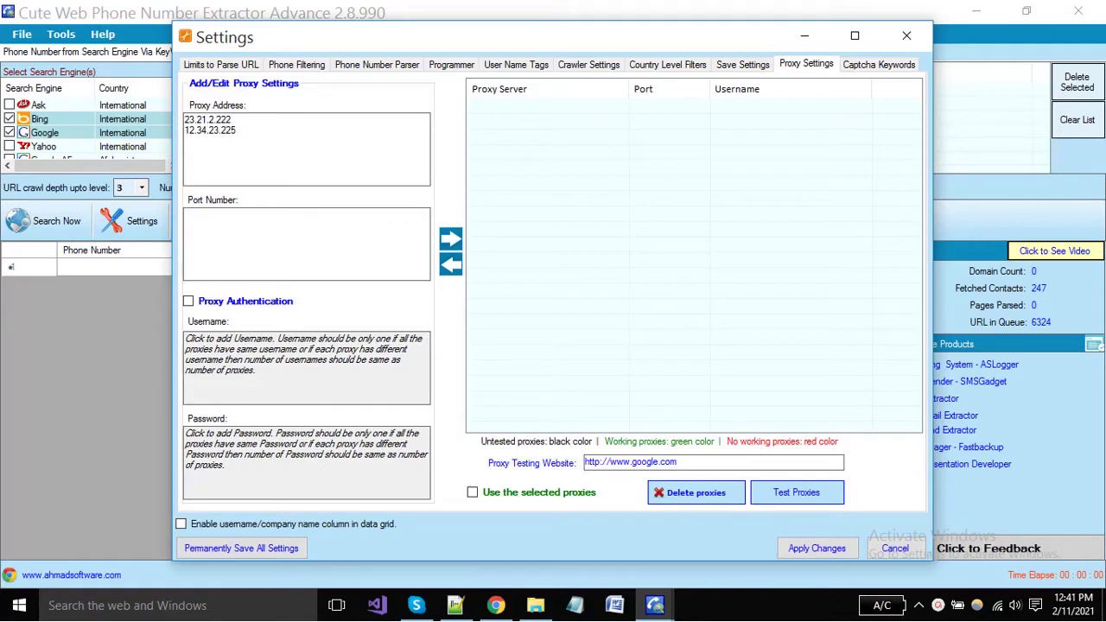
text(80 )
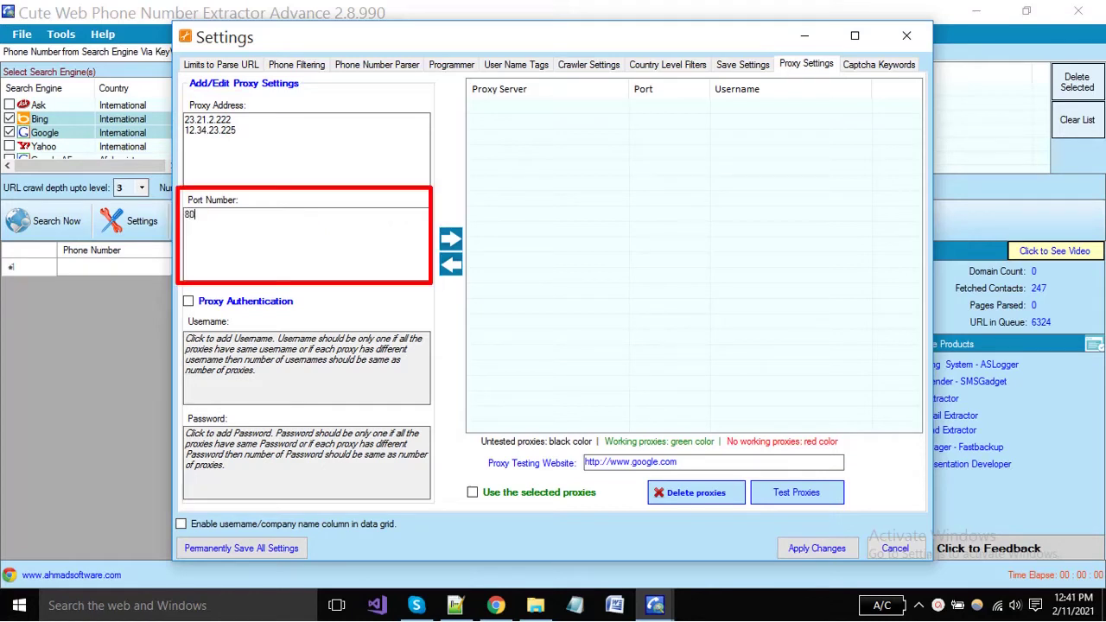
text(90)
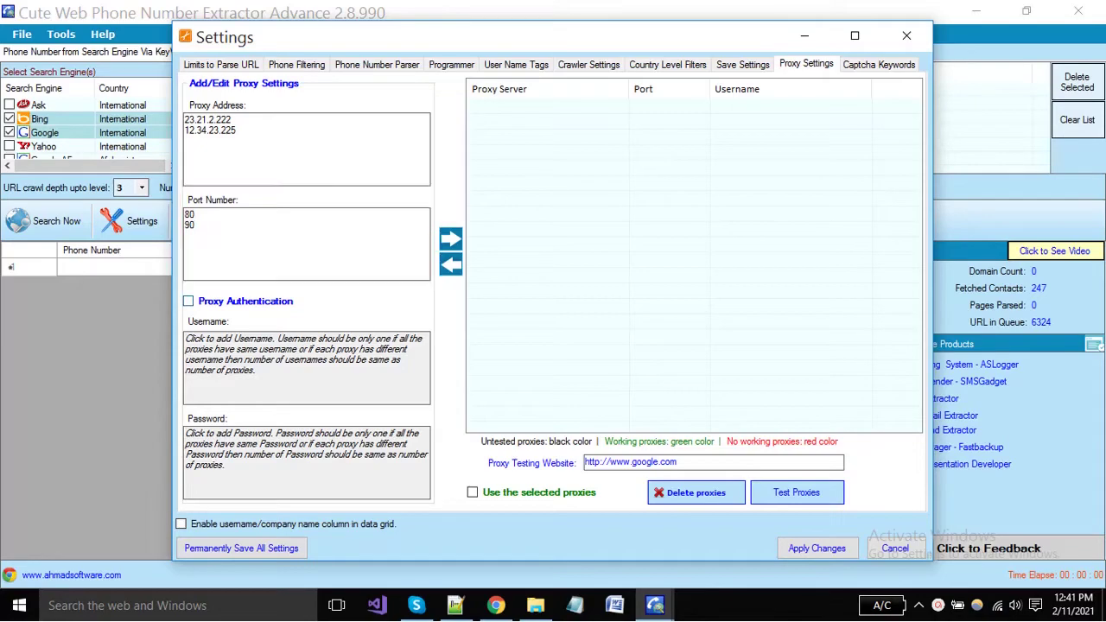
Turn on proxy authentication, enter a username and password for each proxy, and add both to the list
click(188, 301)
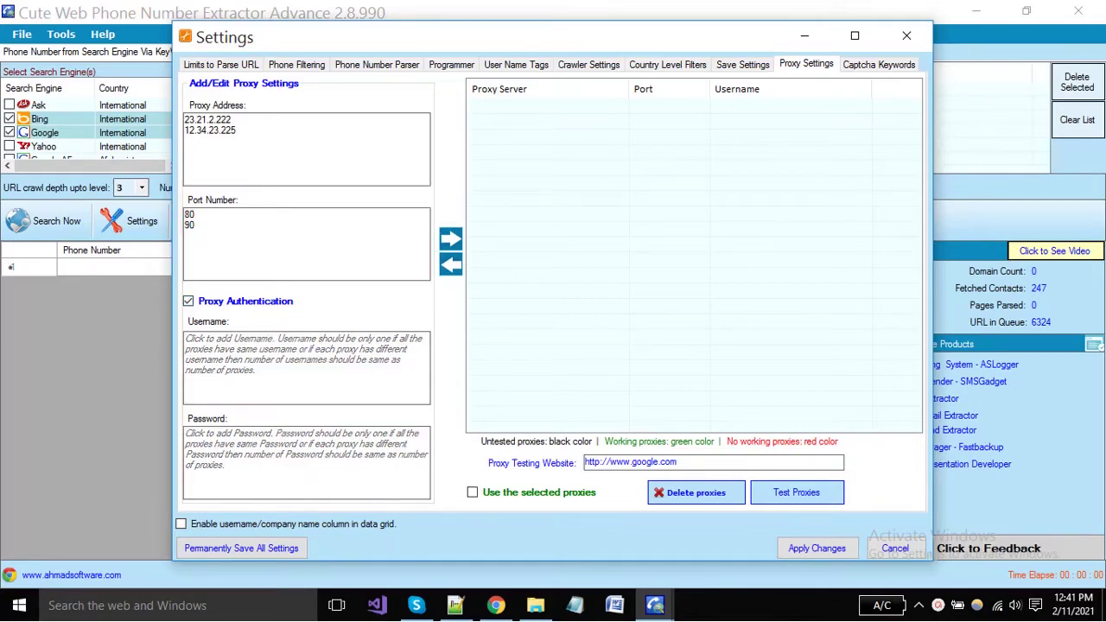
click(276, 361)
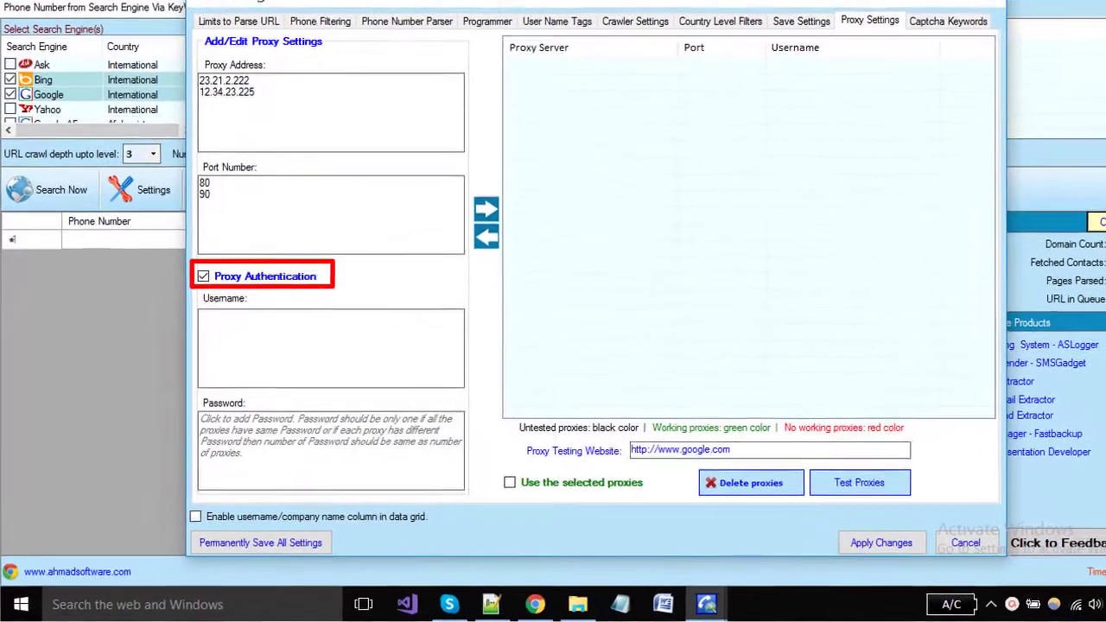
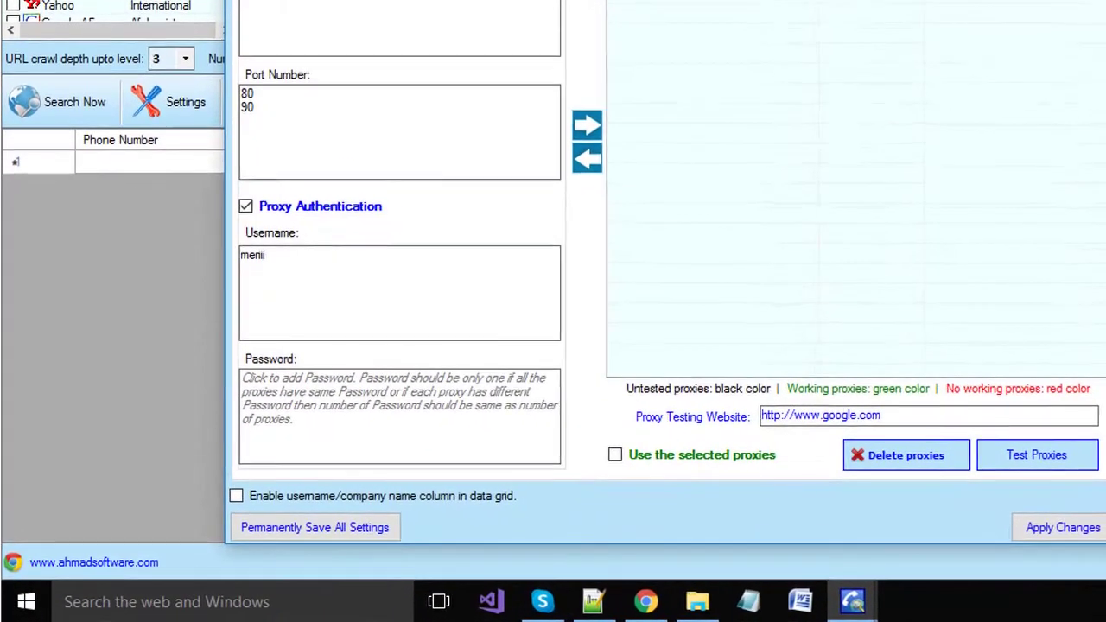
key(Return)
click(302, 398)
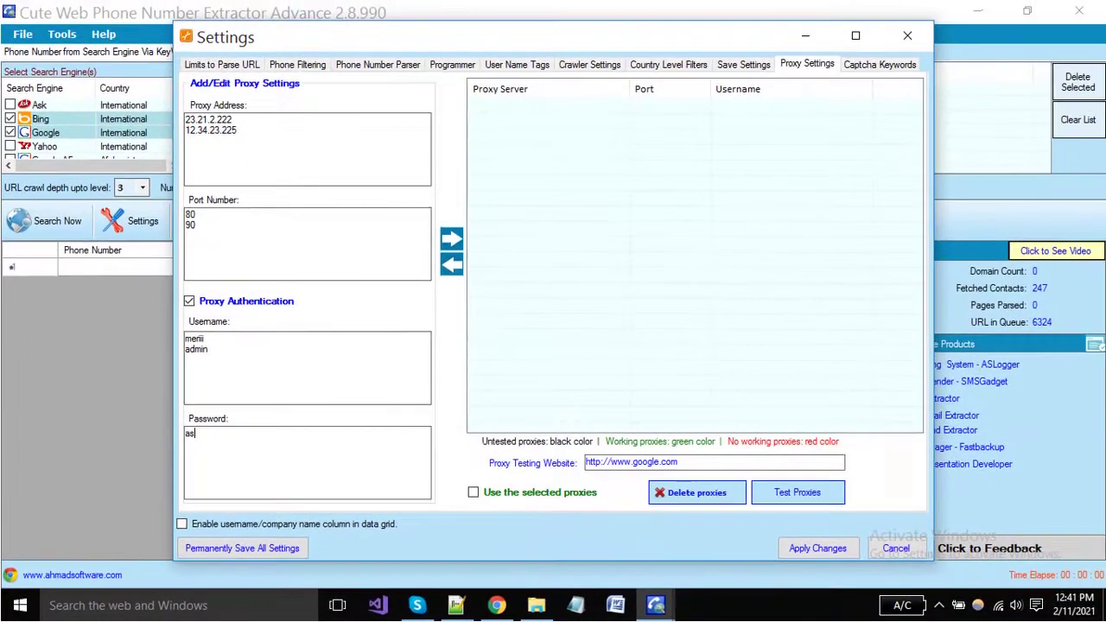
click(451, 238)
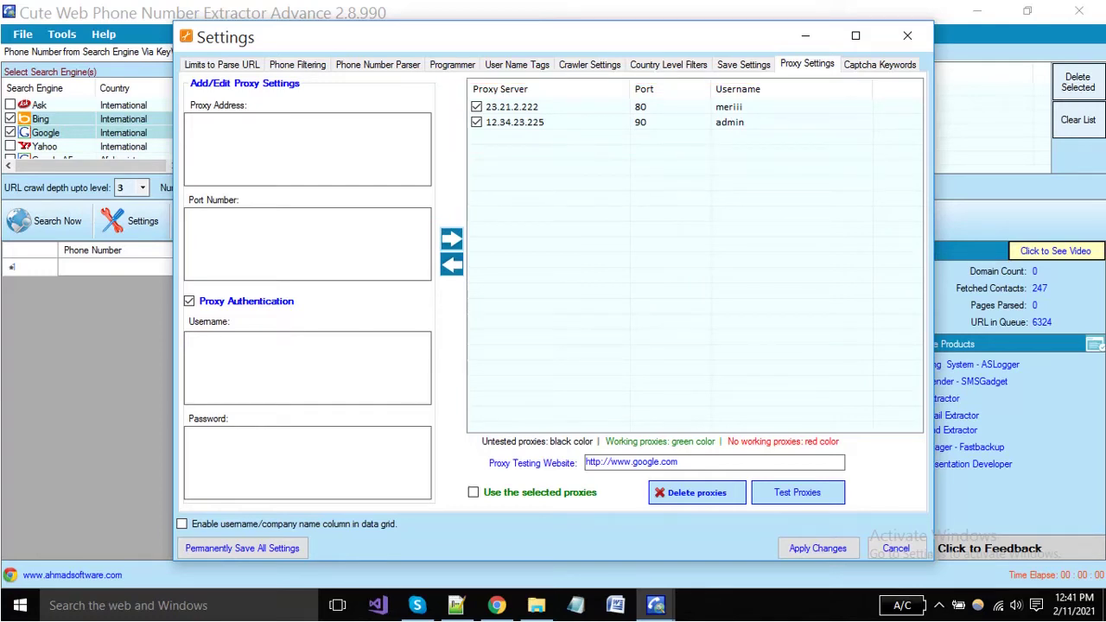
Change the second proxy to 12.34.23.223 on port 92 and keep both proxies ticked
click(476, 108)
click(515, 123)
click(452, 264)
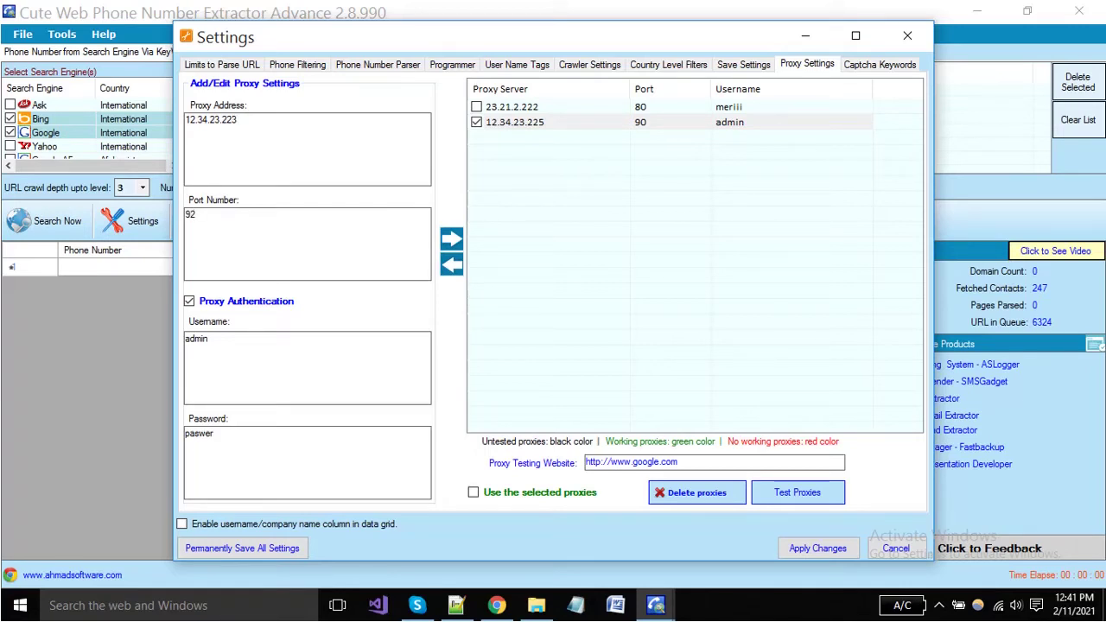
click(451, 239)
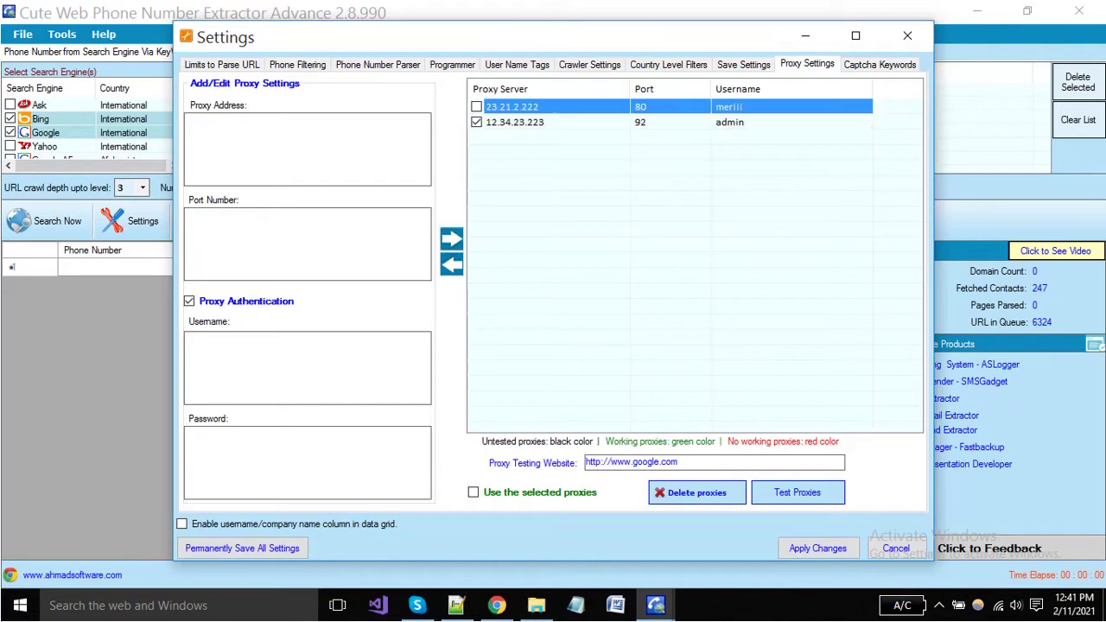
click(476, 107)
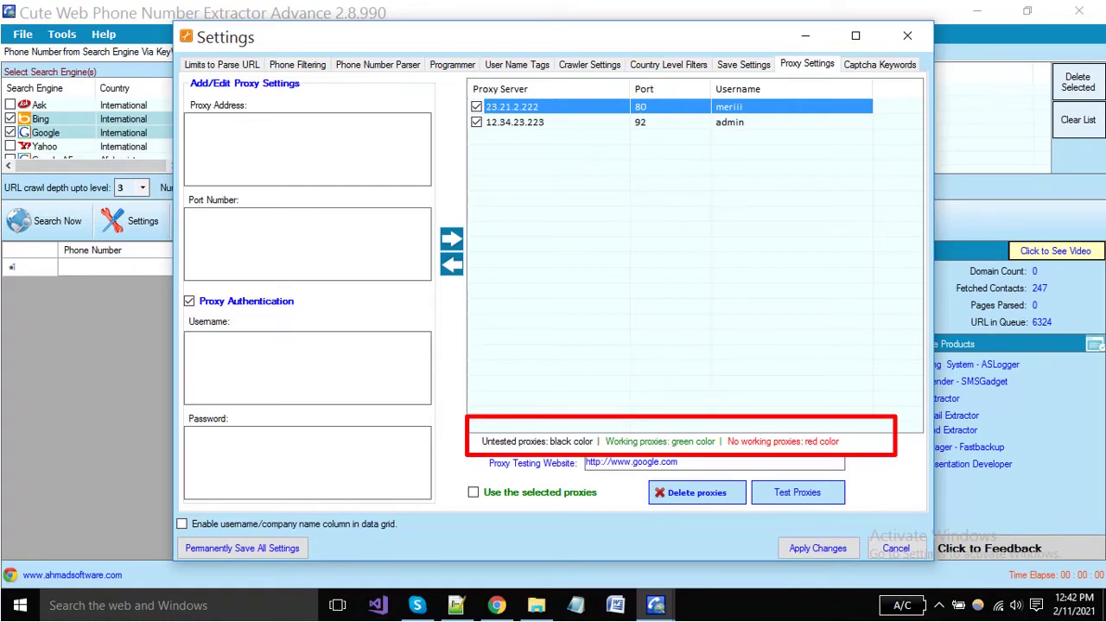
click(714, 462)
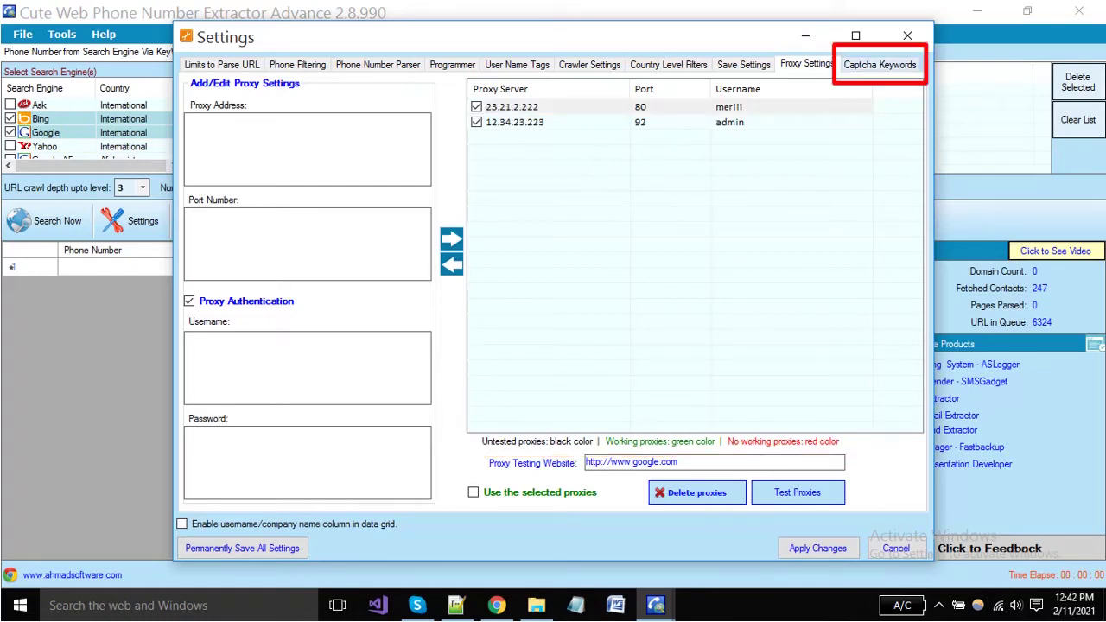
Review the five Captcha Keywords lines, then apply the changes and close Settings
click(879, 65)
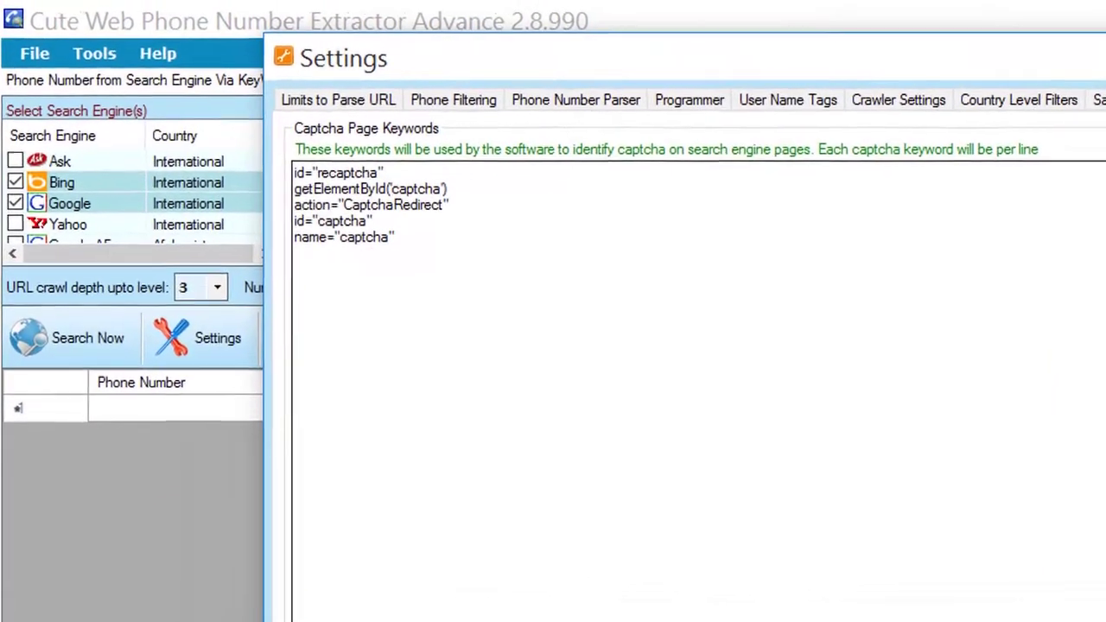
drag(262, 156, 260, 146)
drag(383, 226, 301, 177)
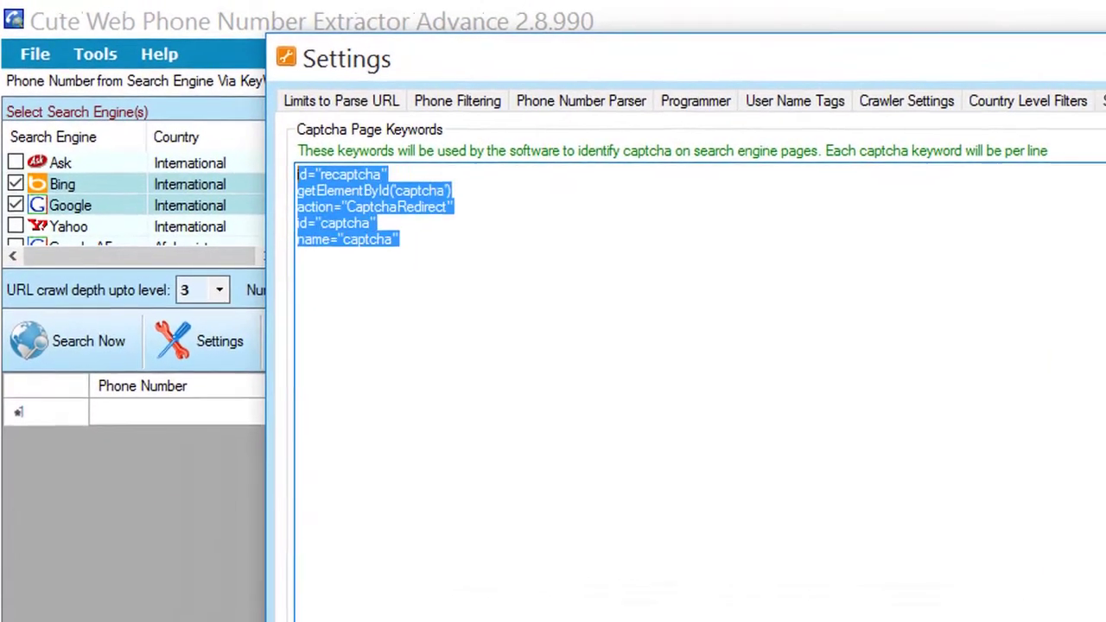
click(465, 194)
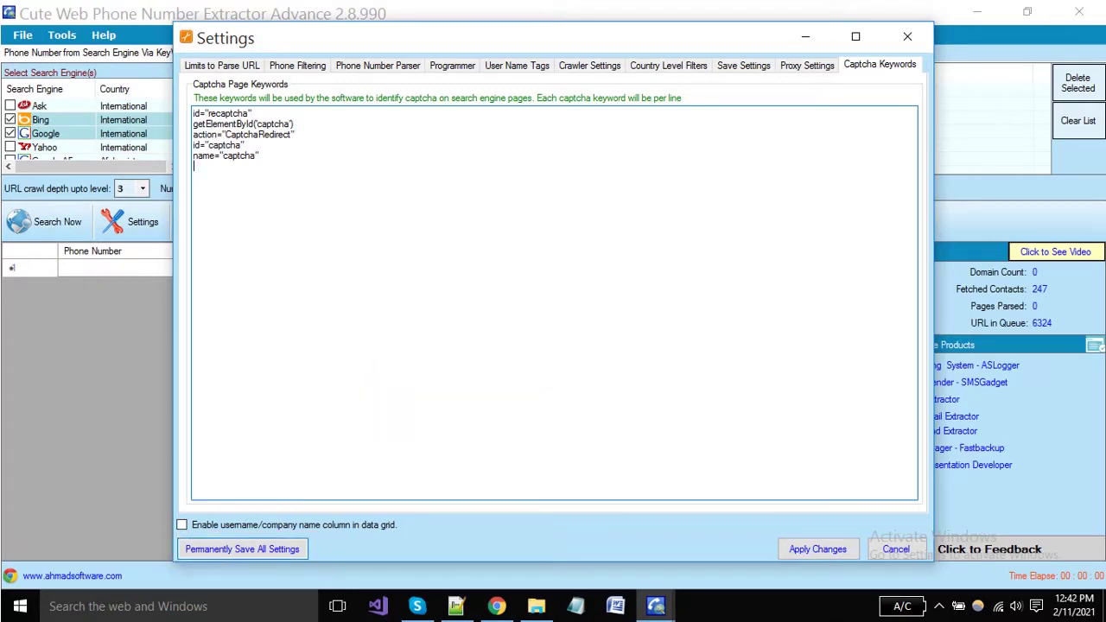
click(818, 550)
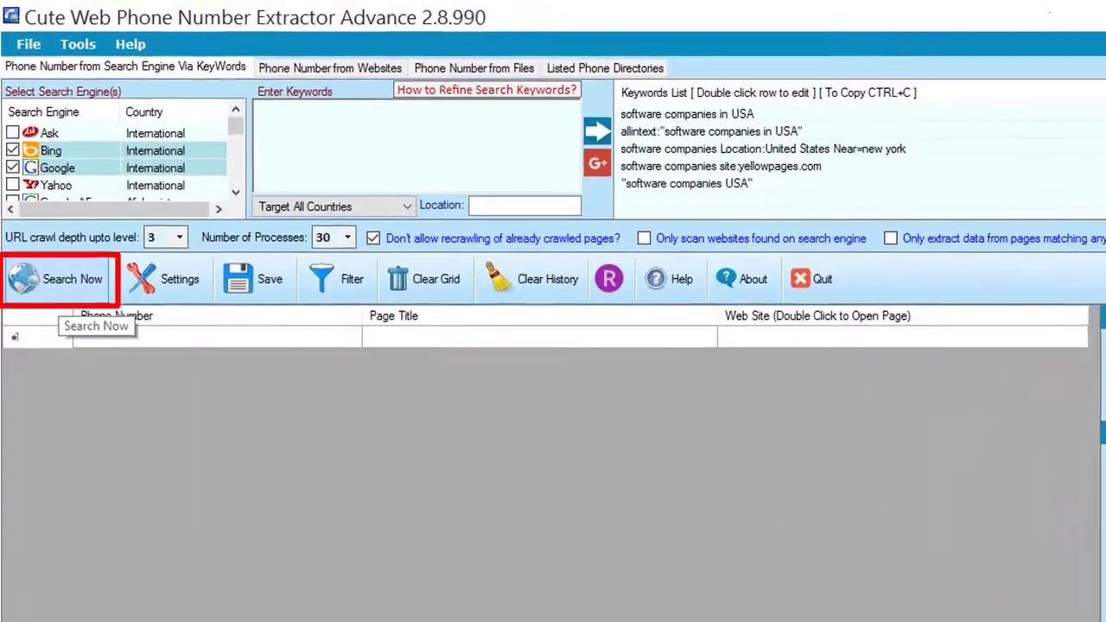
Start the phone extraction, answer the previous-queue prompt, then stop the crawl at 1162 contacts
click(57, 285)
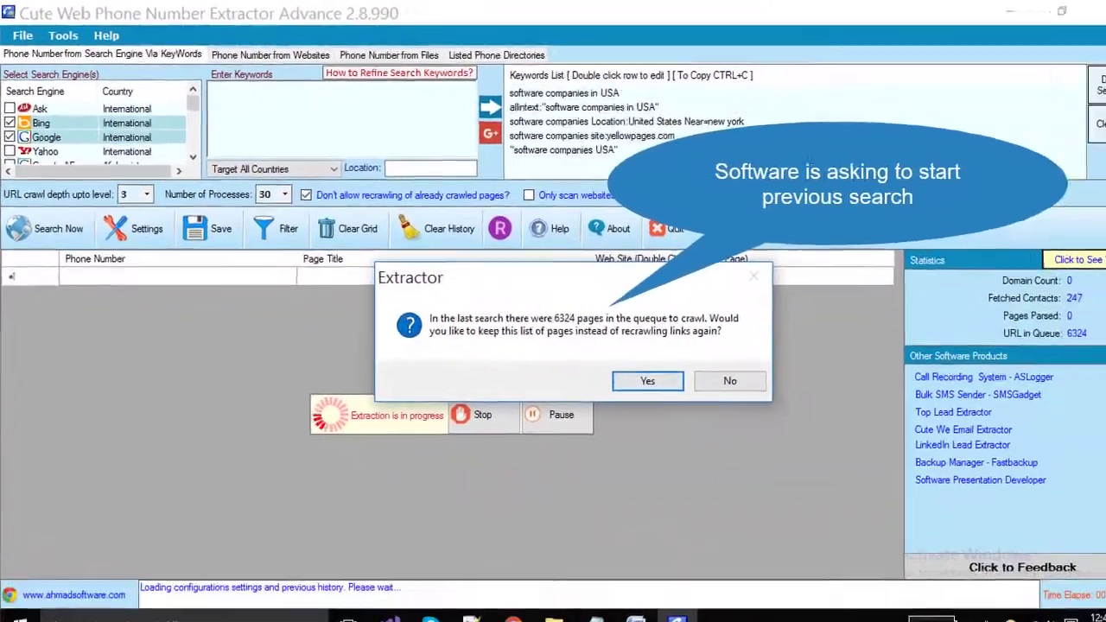
click(730, 381)
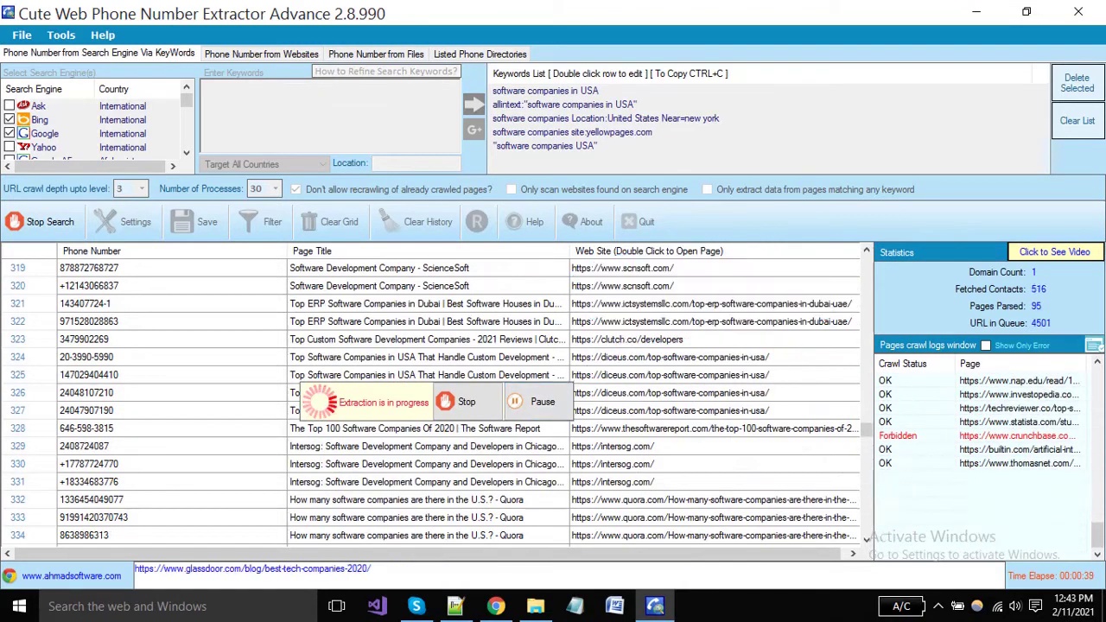
click(465, 402)
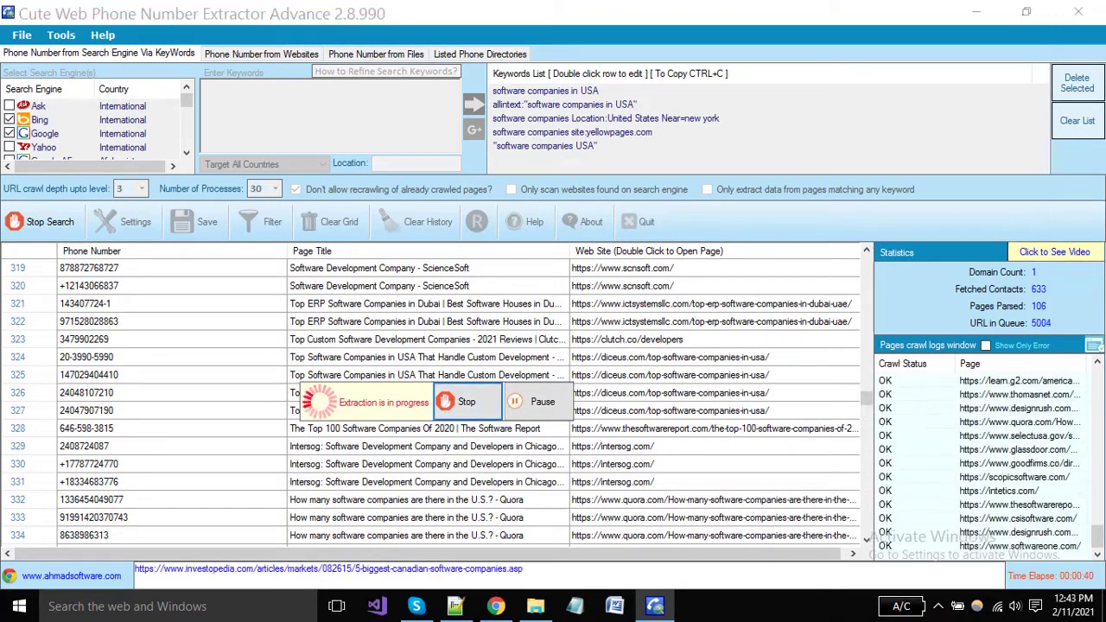
key(Return)
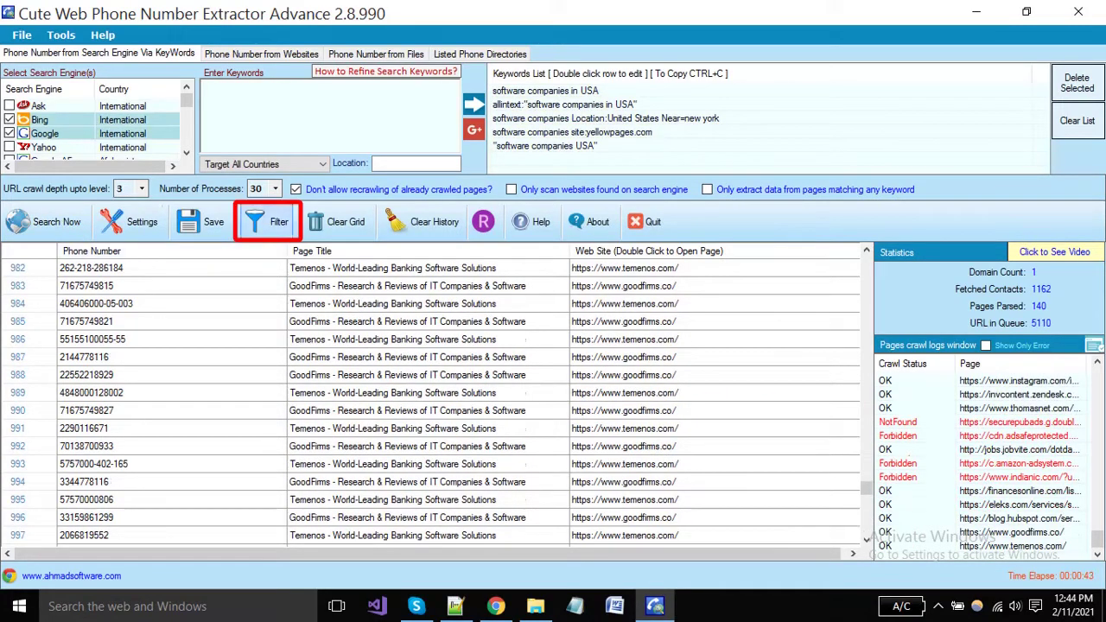
Filter phone numbers matching from the left with length between 9 and 11
click(269, 223)
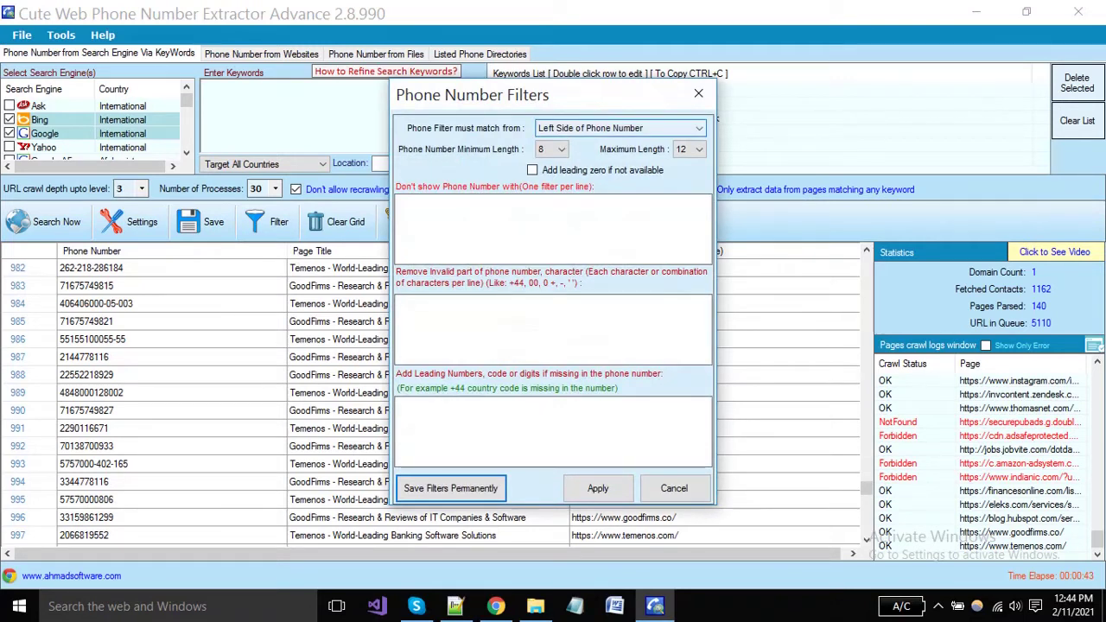
click(699, 128)
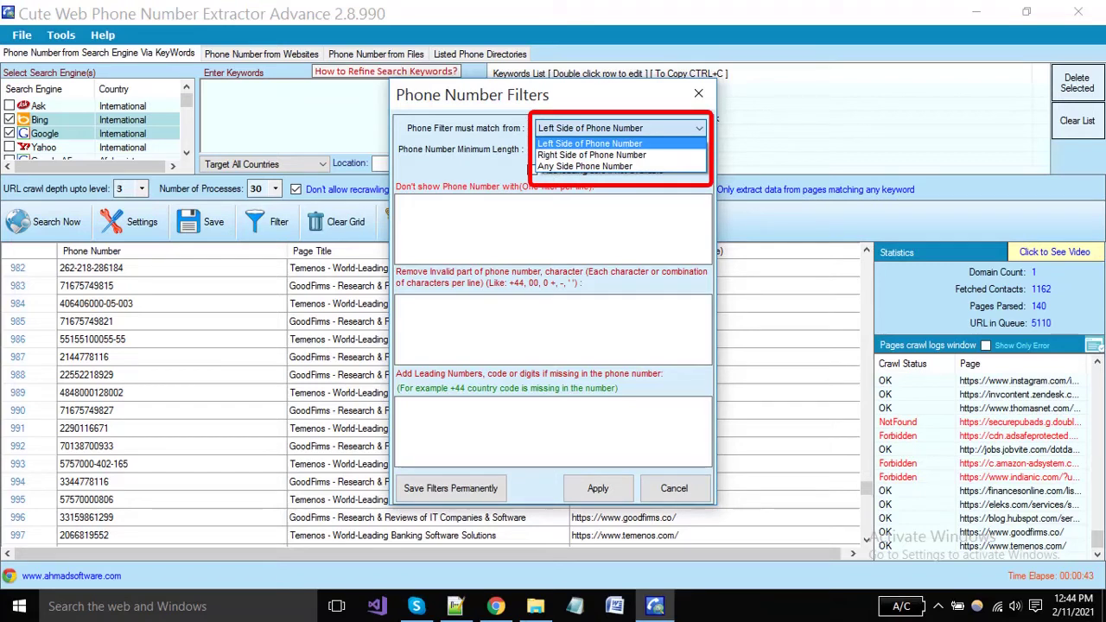
click(589, 144)
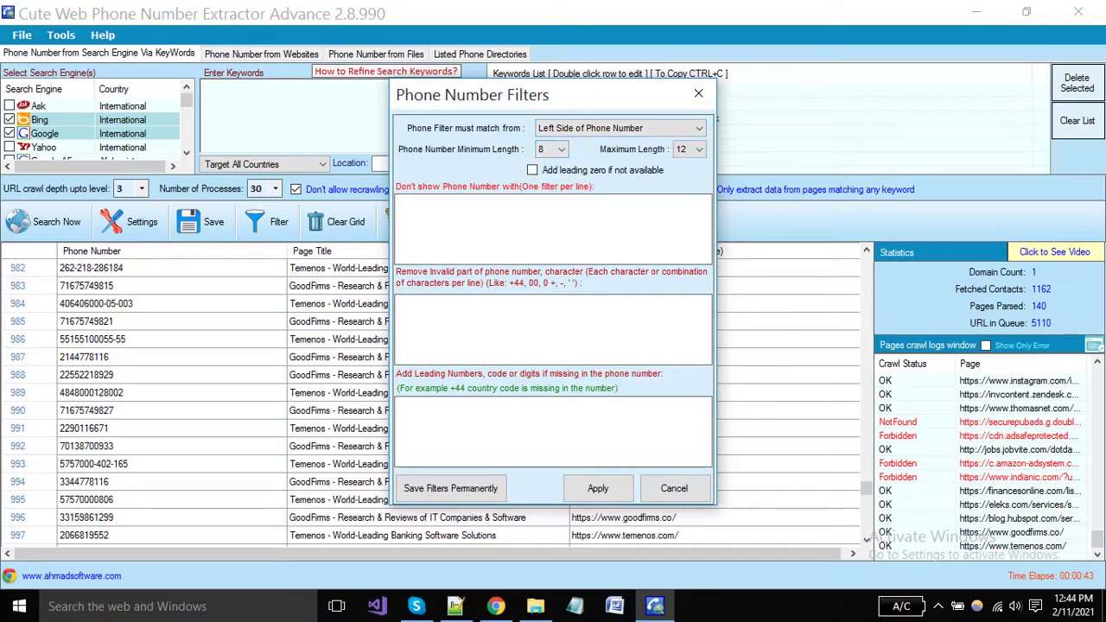
click(552, 149)
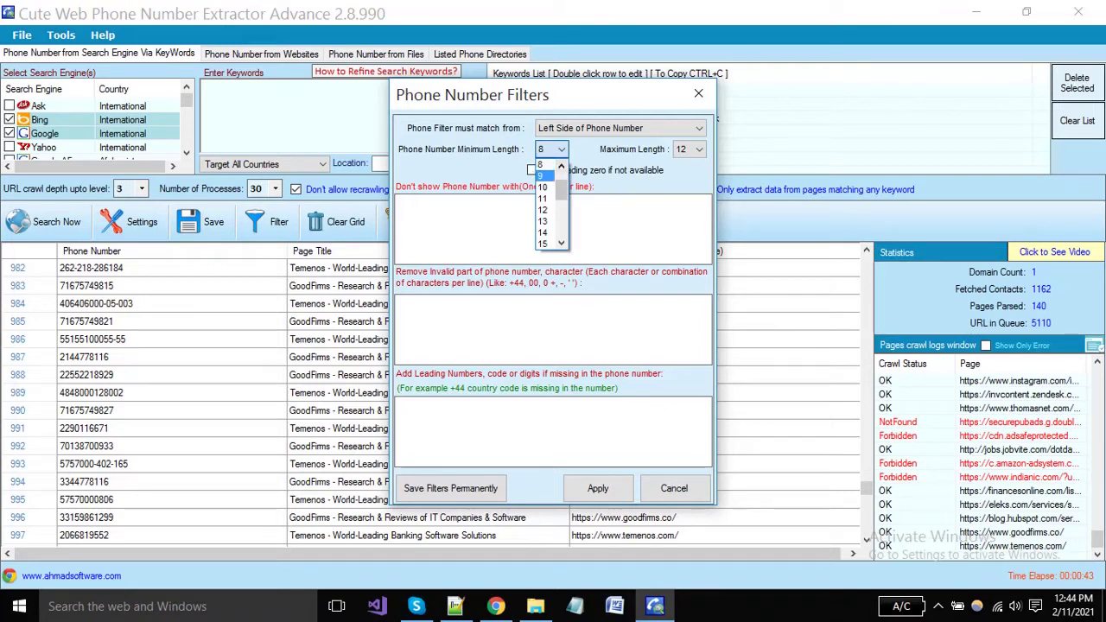
click(543, 175)
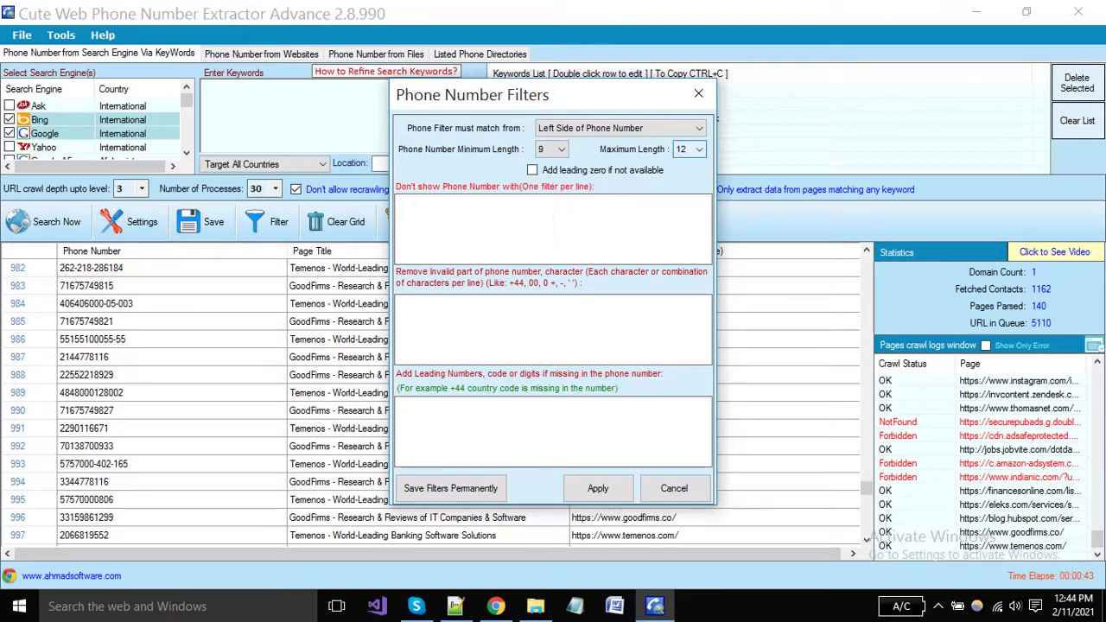
click(688, 149)
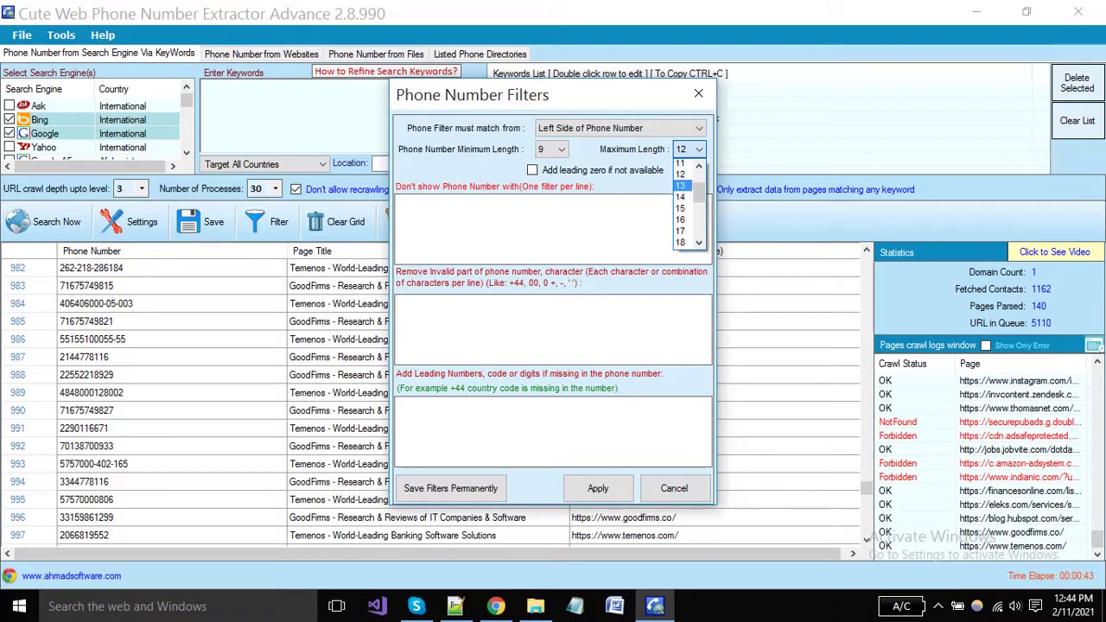
scroll(681, 186, up, 1)
click(682, 187)
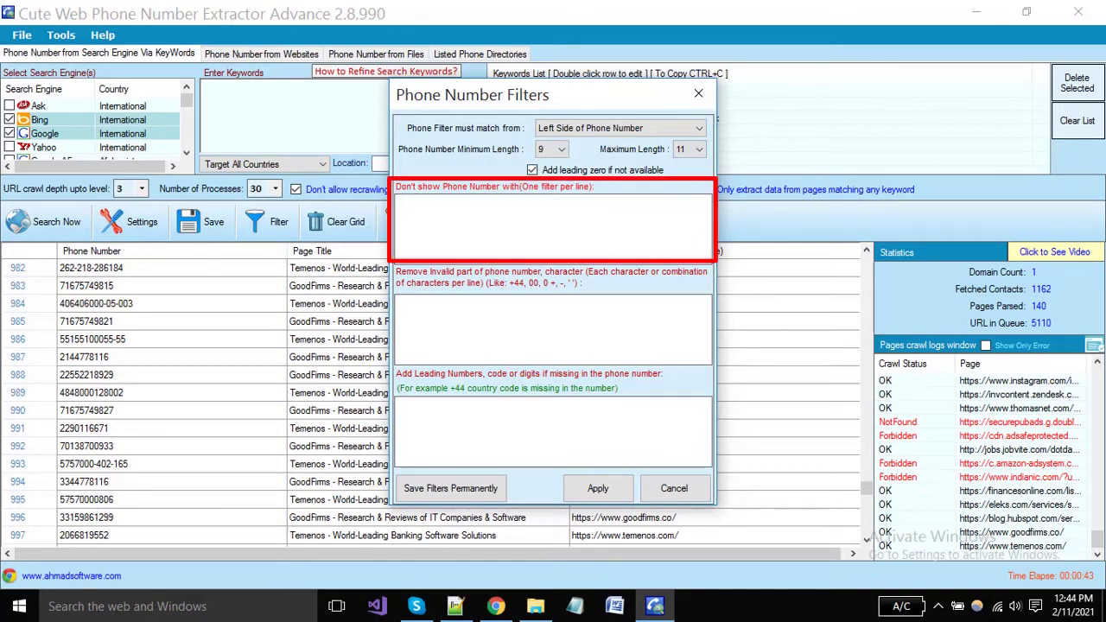
Exclude numbers containing 00, prefix every number with +1, and apply the filters
text(00)
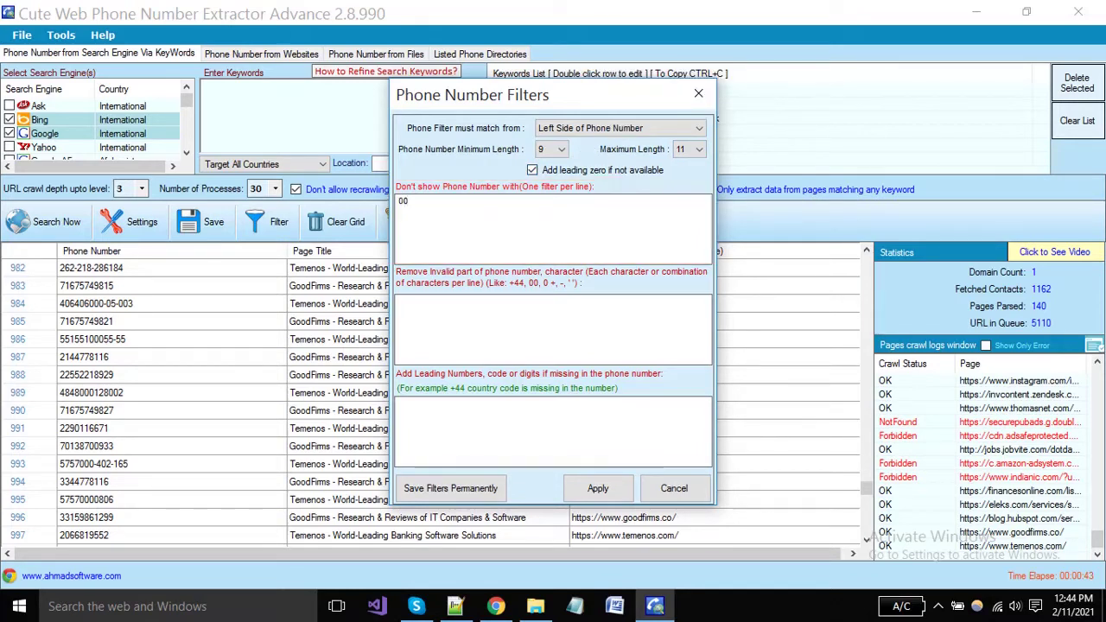
click(400, 303)
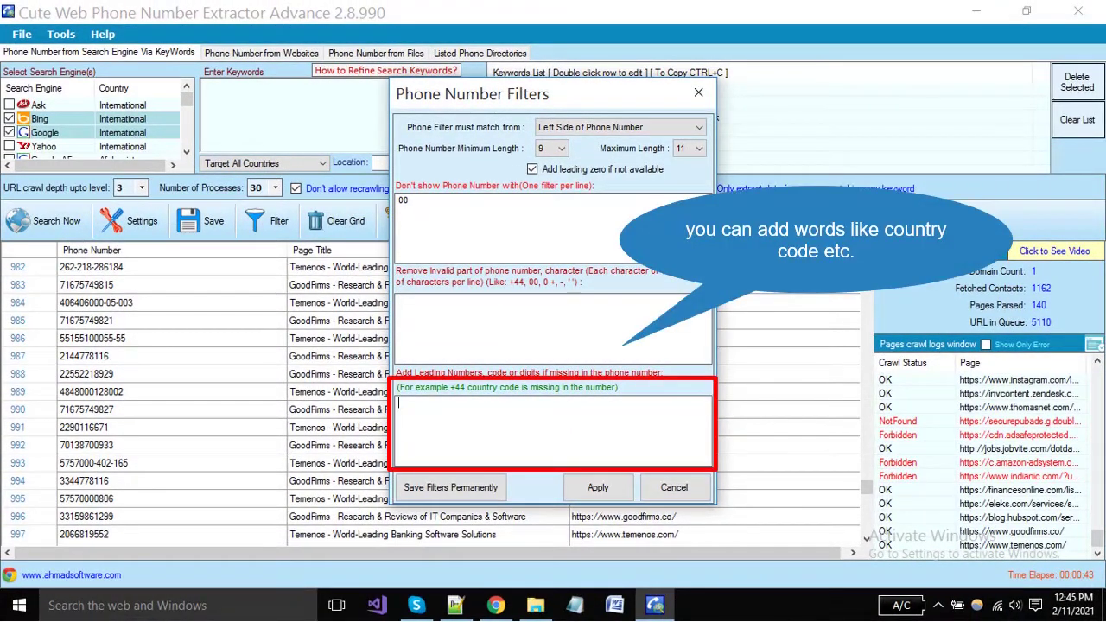
text(+)
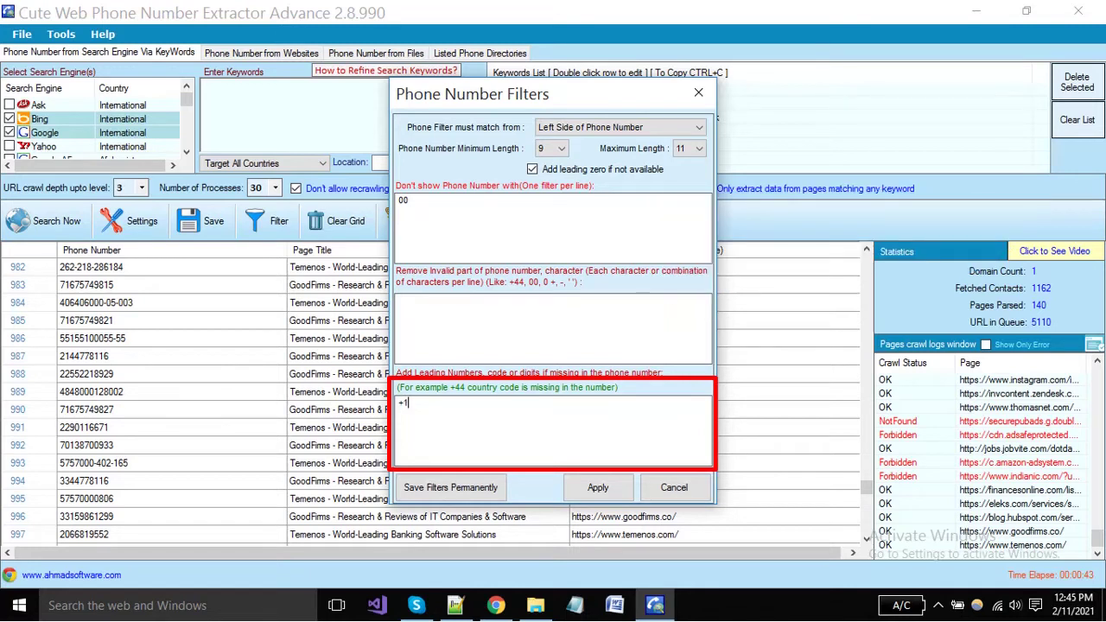
text(1)
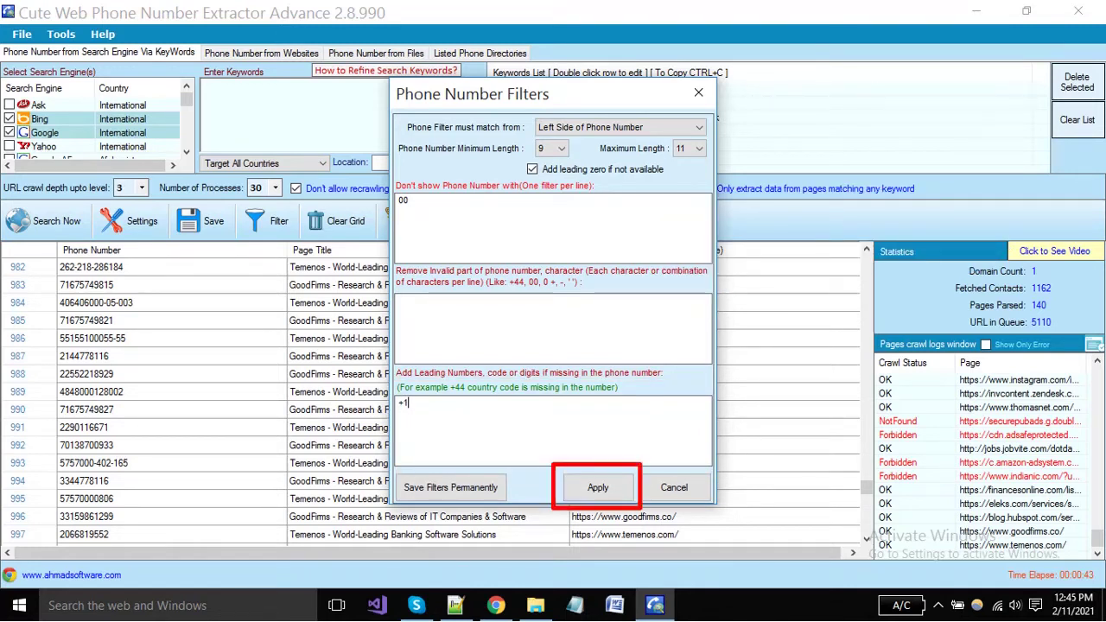
click(598, 488)
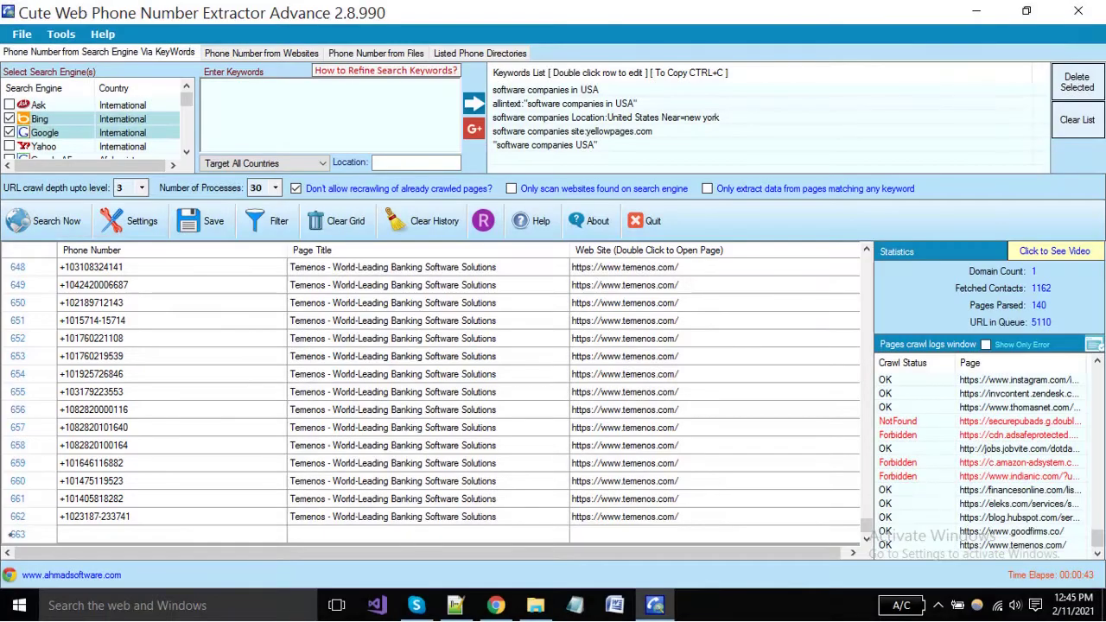
click(172, 338)
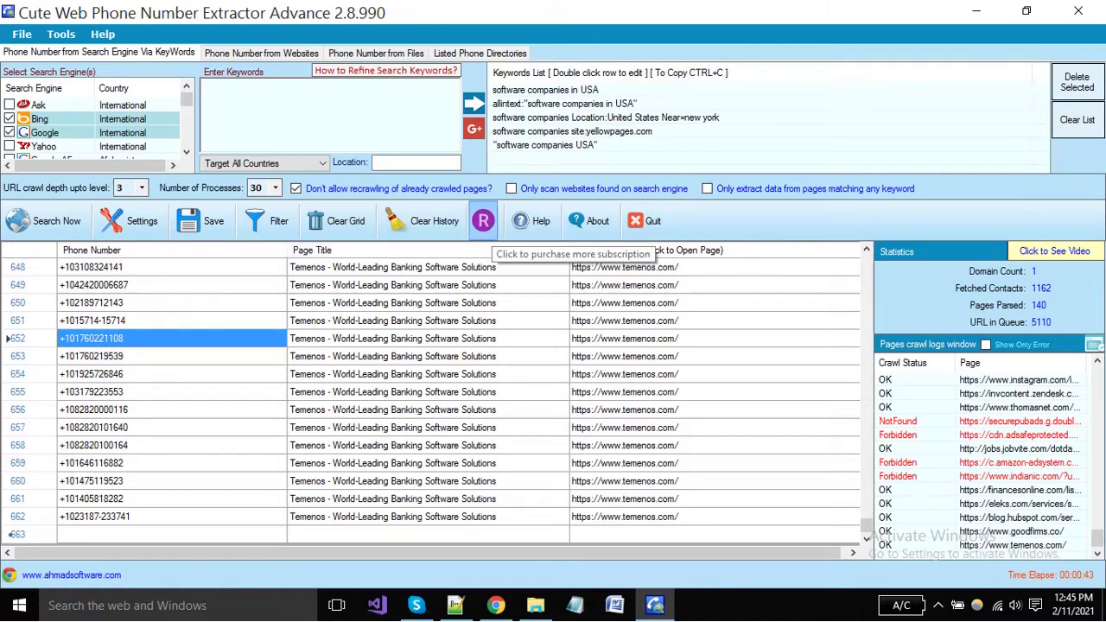
click(483, 222)
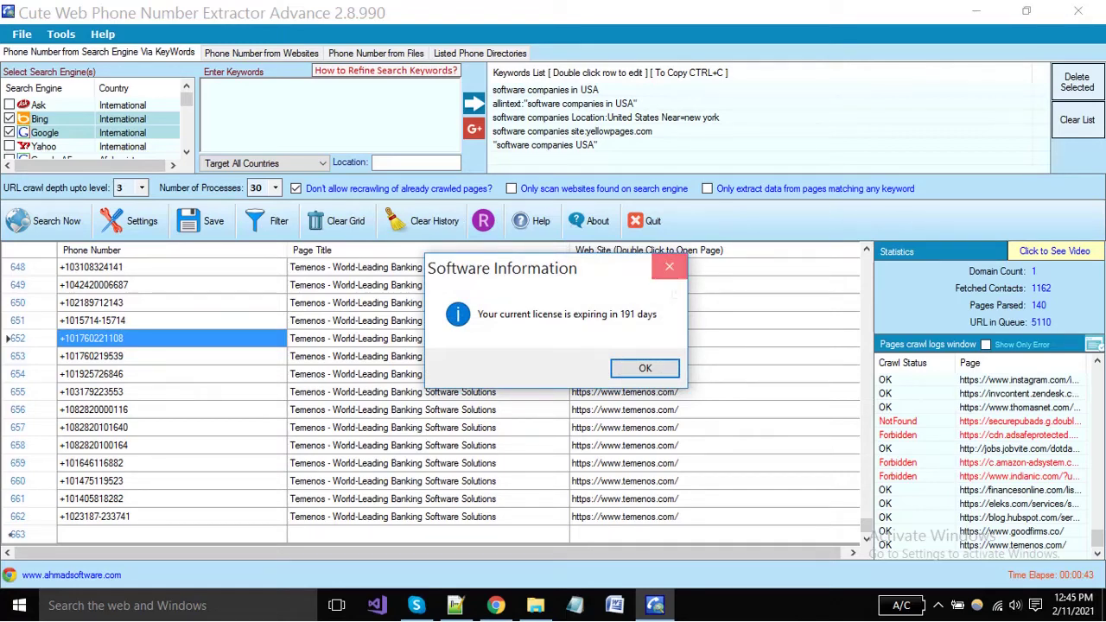
click(669, 266)
click(724, 387)
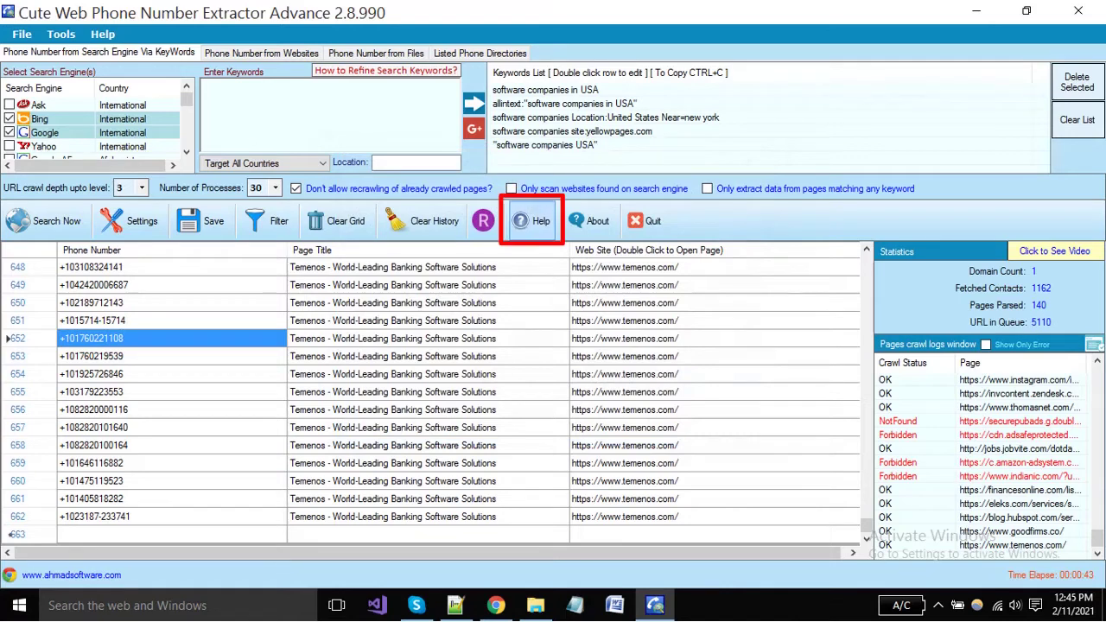
click(534, 223)
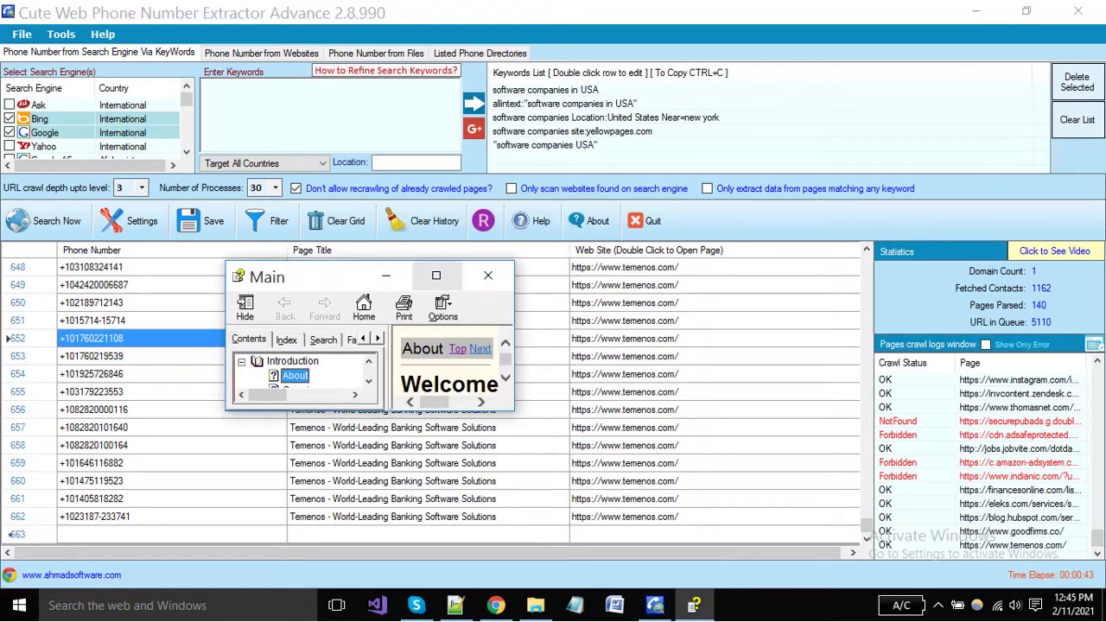
drag(514, 332, 748, 333)
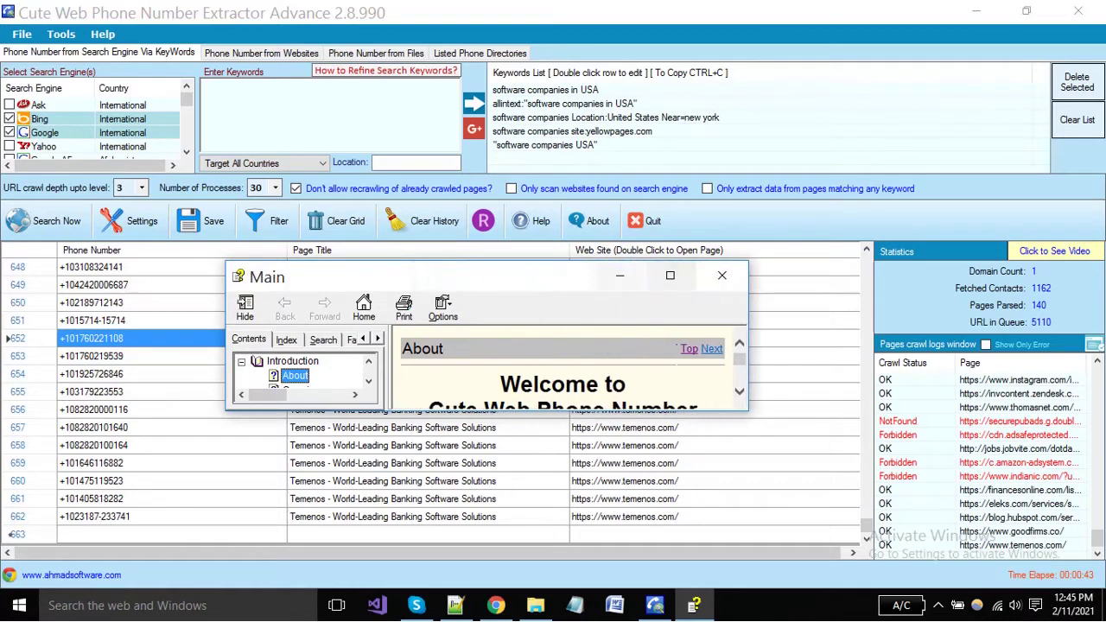
drag(536, 261, 536, 194)
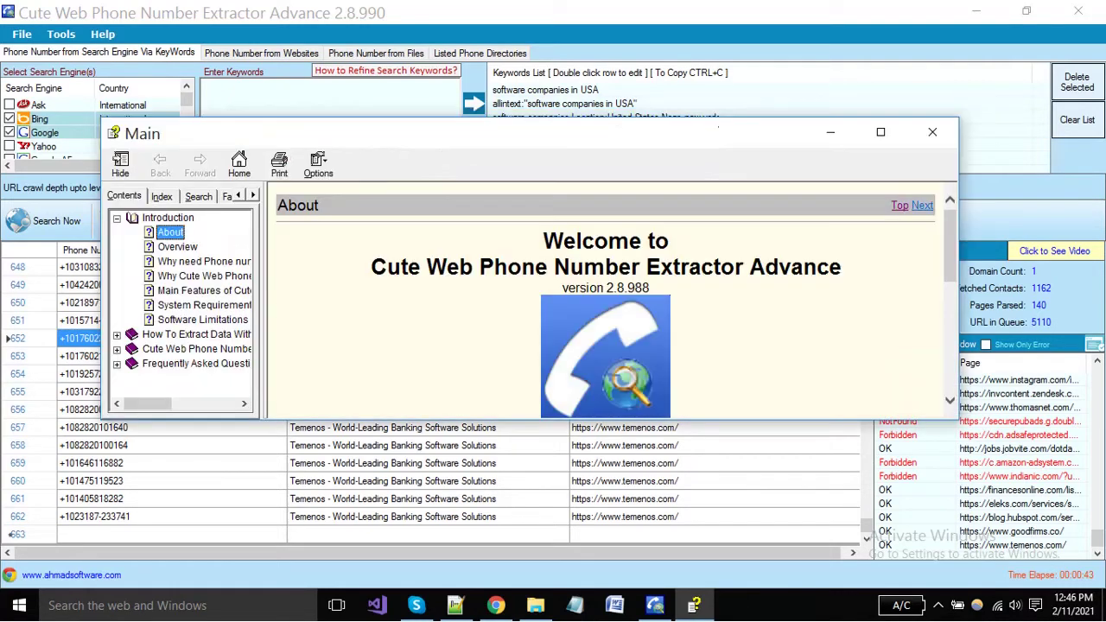
scroll(605, 302, down, 4)
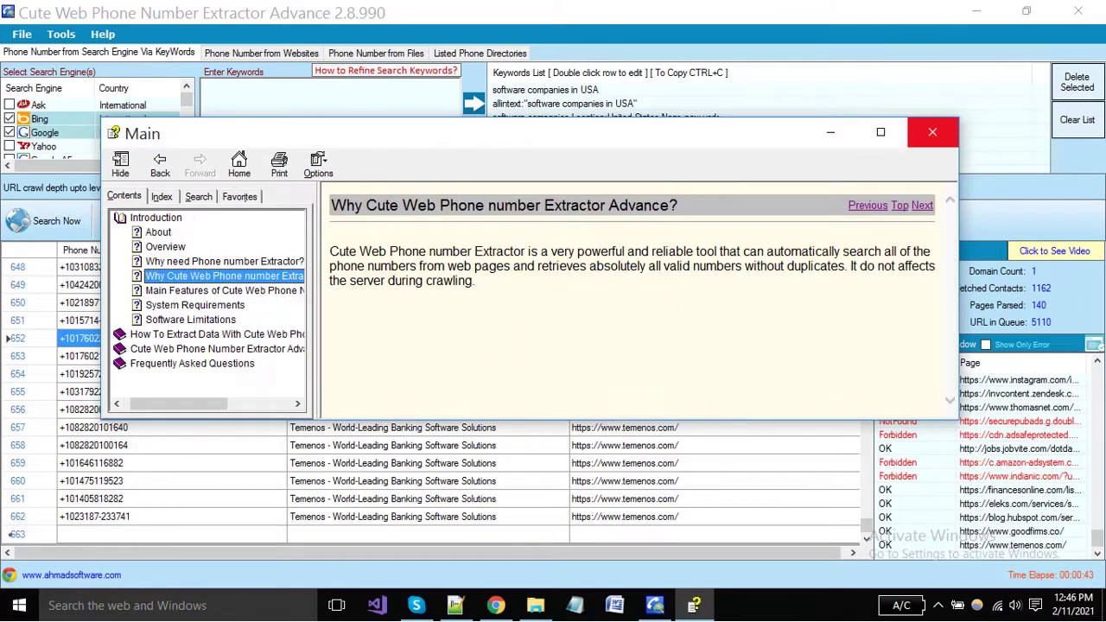
click(932, 132)
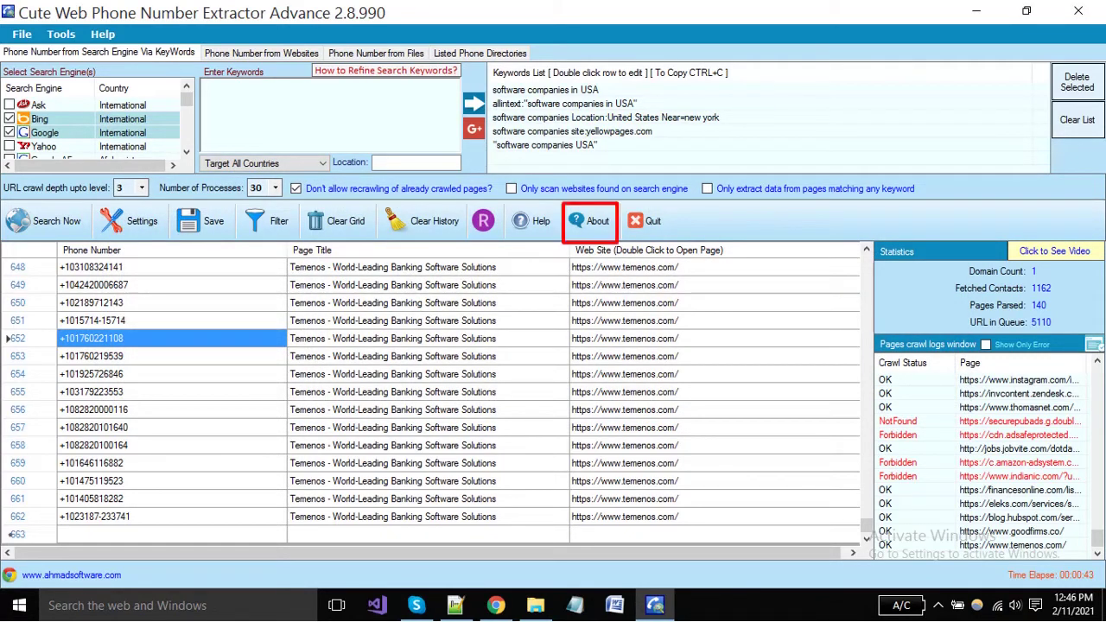
click(596, 221)
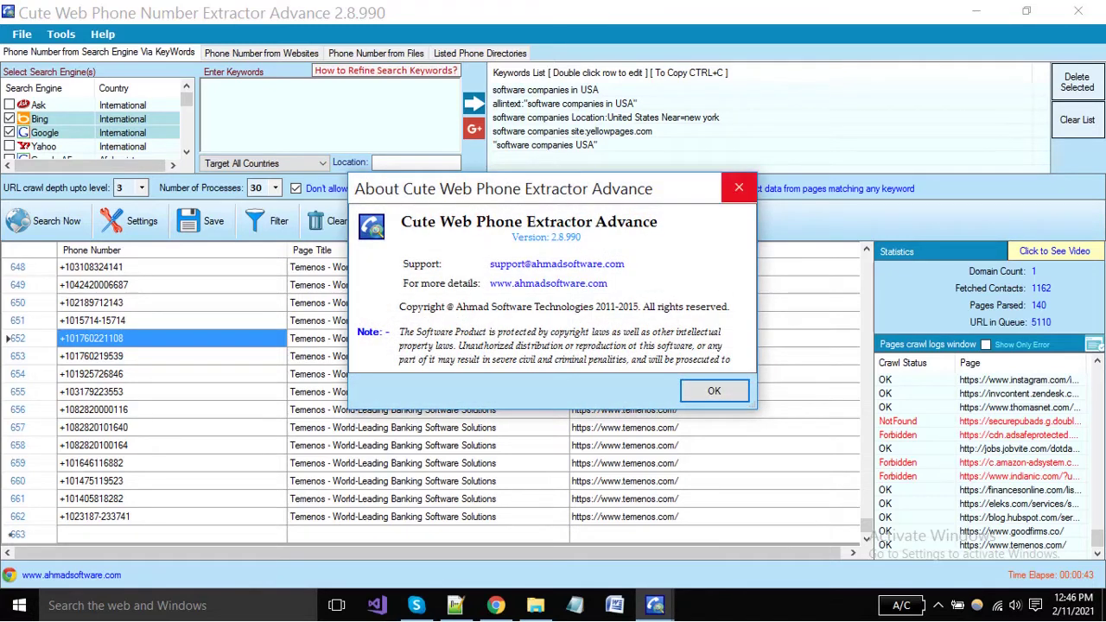
click(739, 187)
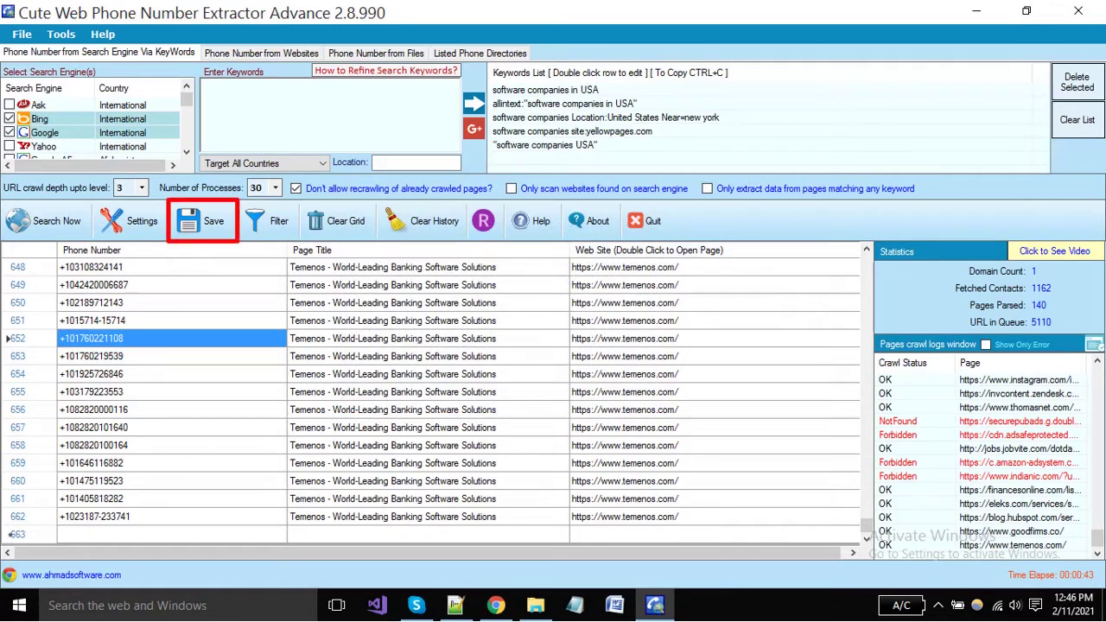
Include page titles in the saved results
click(207, 227)
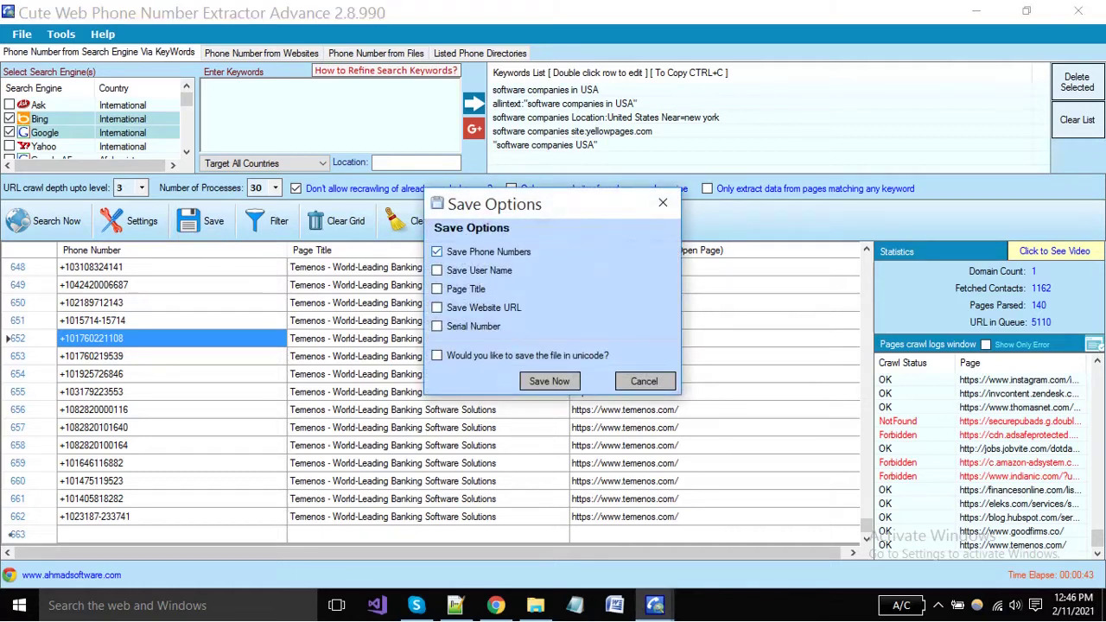
click(436, 289)
click(549, 381)
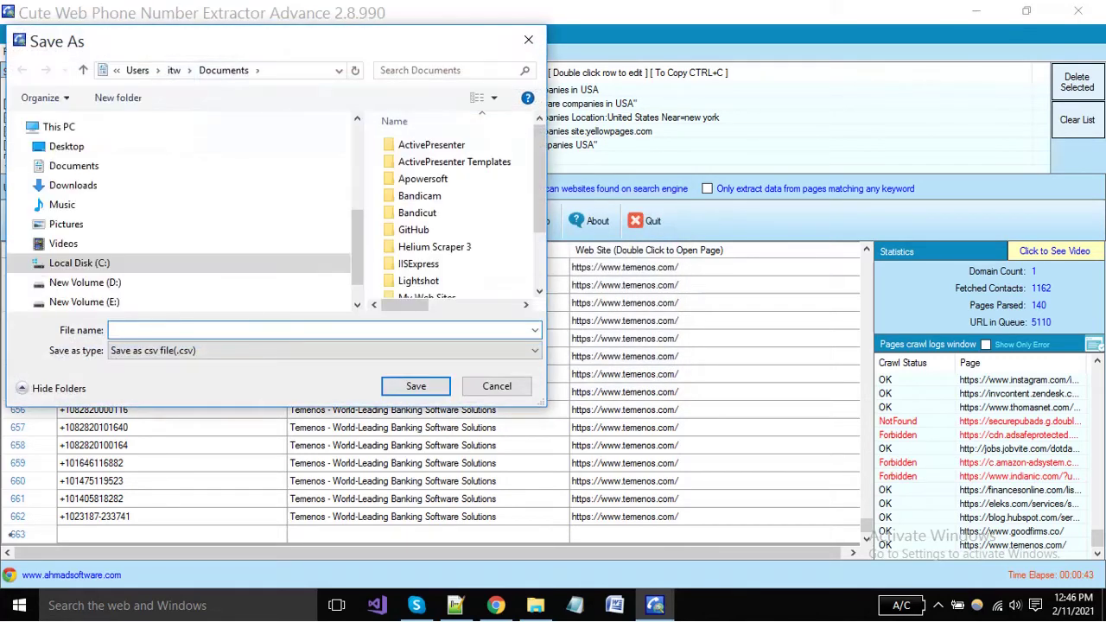
Save the results to the Desktop as the Excel file 'phone numbers data'
click(325, 351)
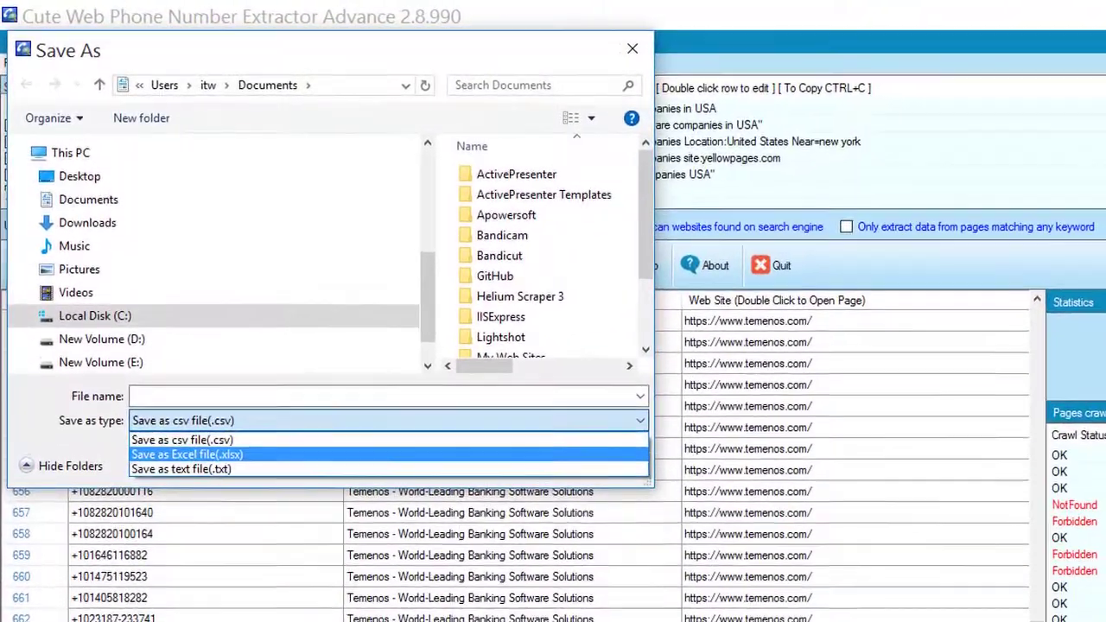
click(187, 454)
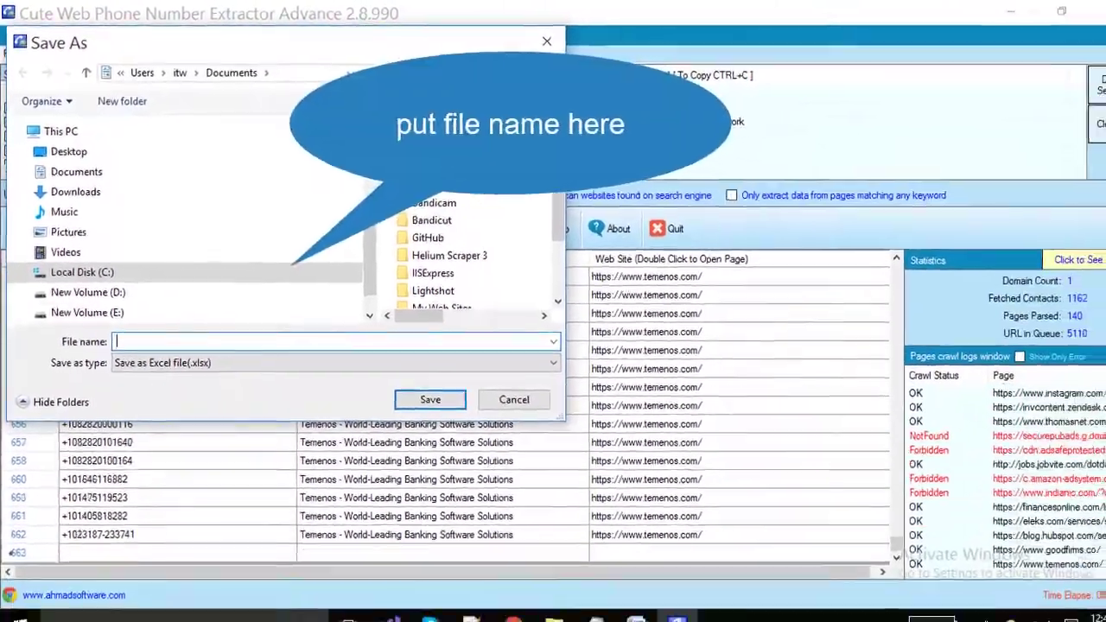
text(phone )
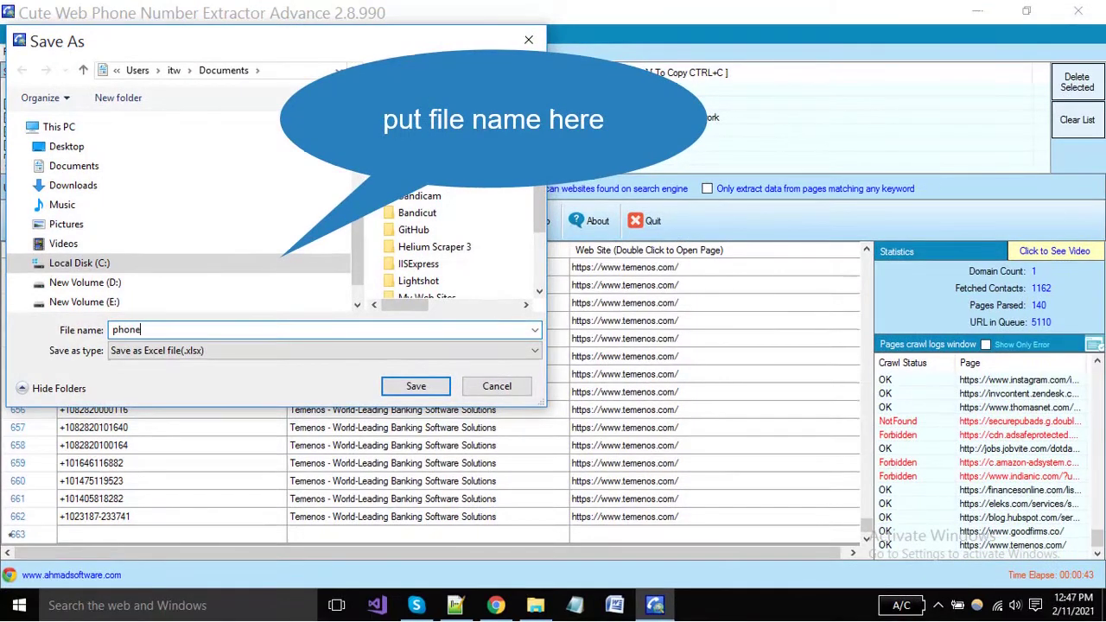
text(number)
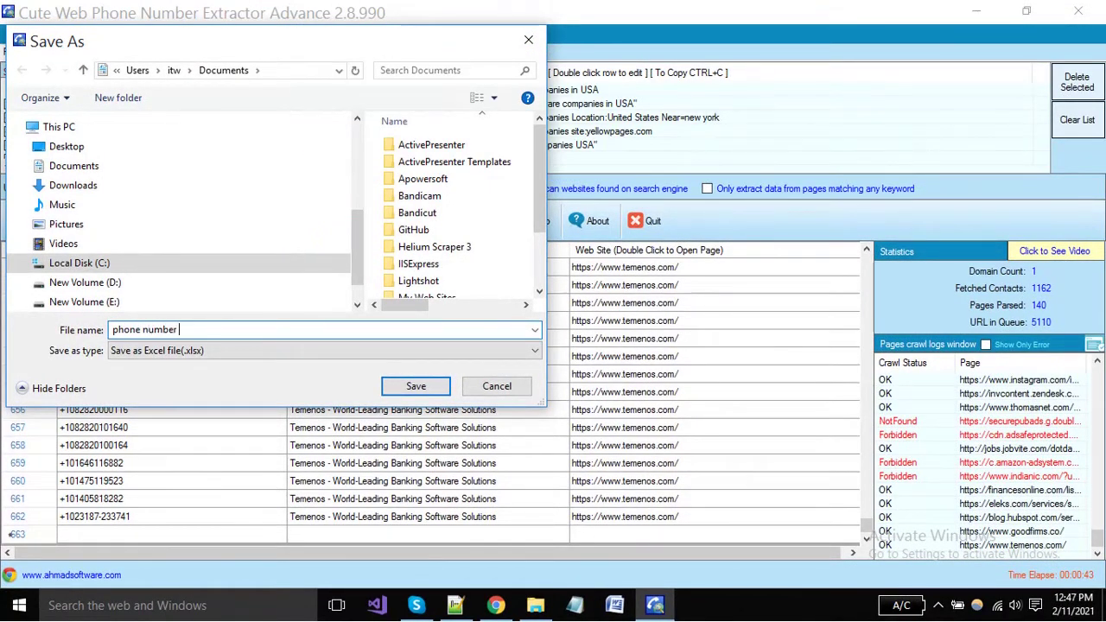
text(s data)
click(66, 146)
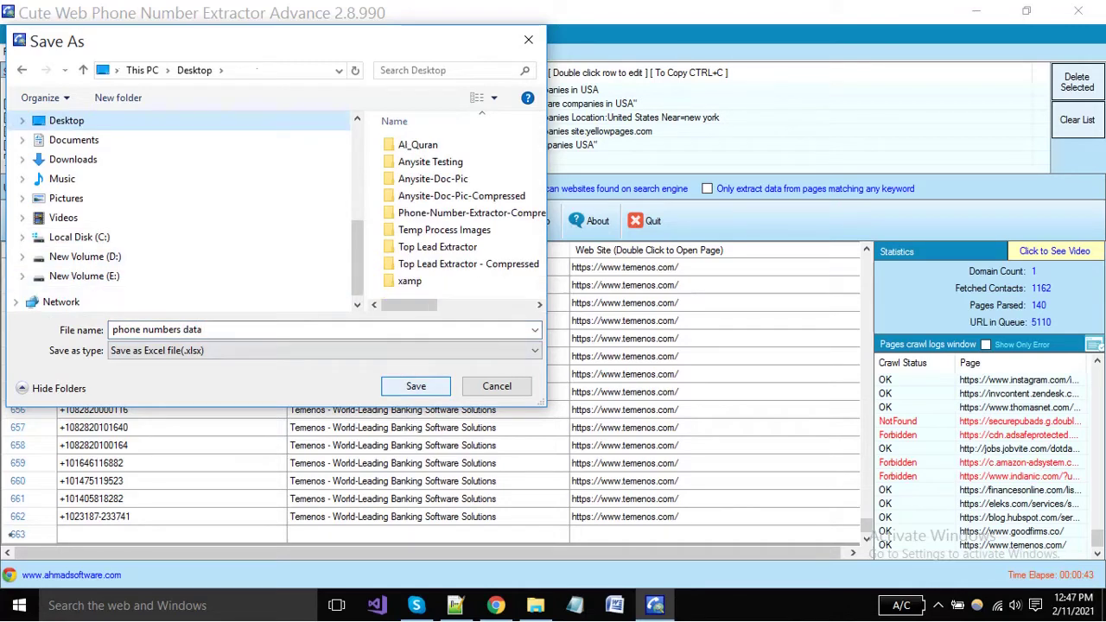
key(Return)
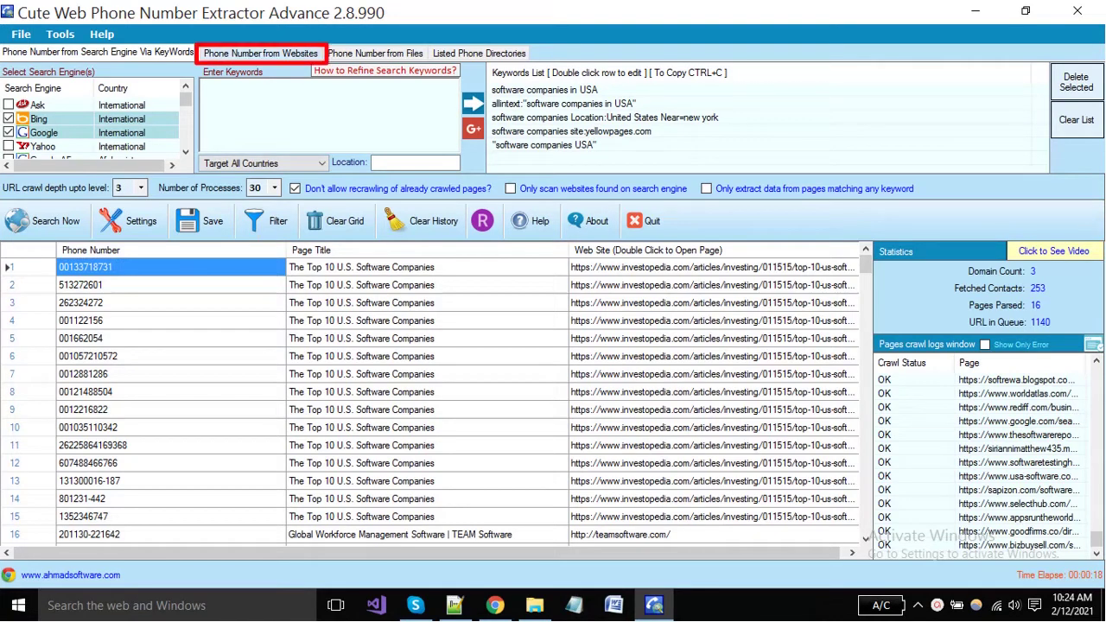
Switch to the Phone Number from Websites tab and bring Chrome's 2findlocal.com page forward
click(260, 53)
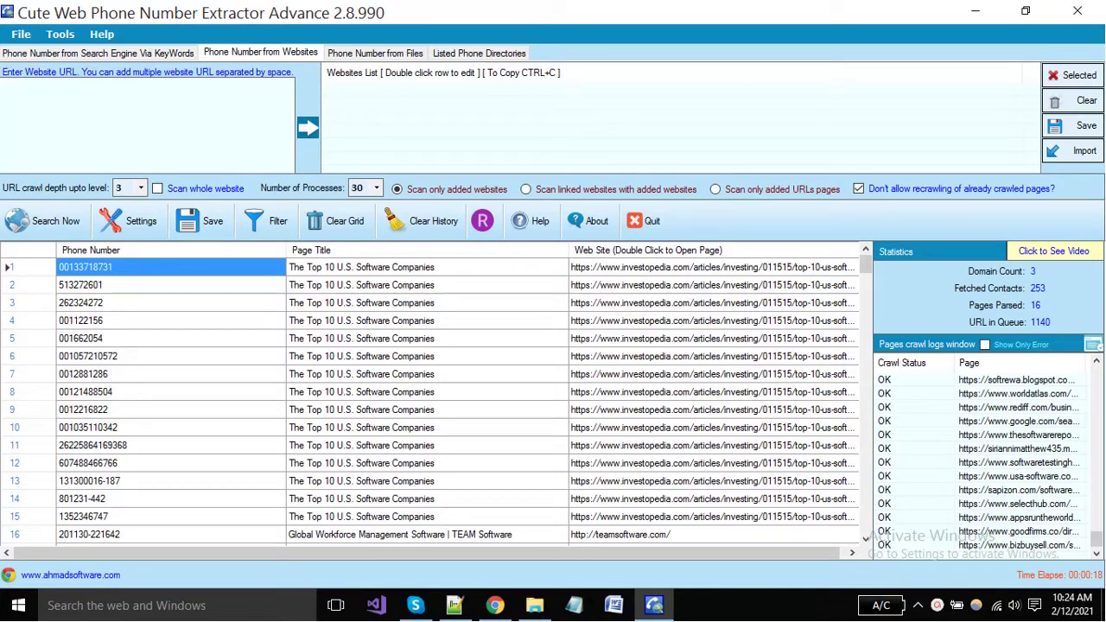
click(494, 605)
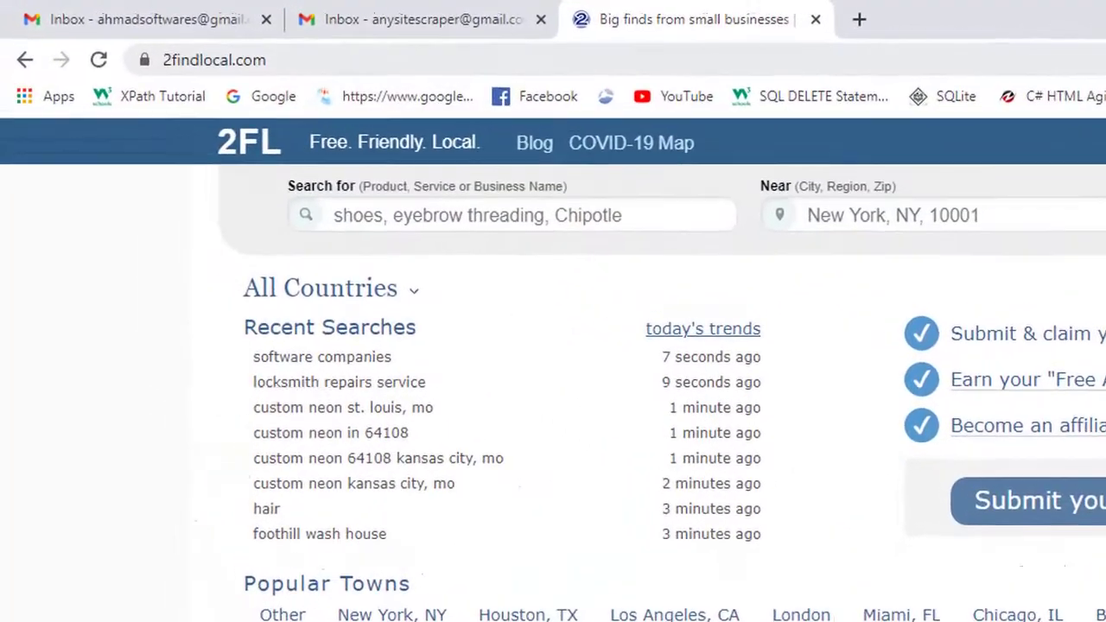
Search 2findlocal.com for 'software companies' and paste the results URL into the extractor's website box
double_click(204, 48)
click(381, 64)
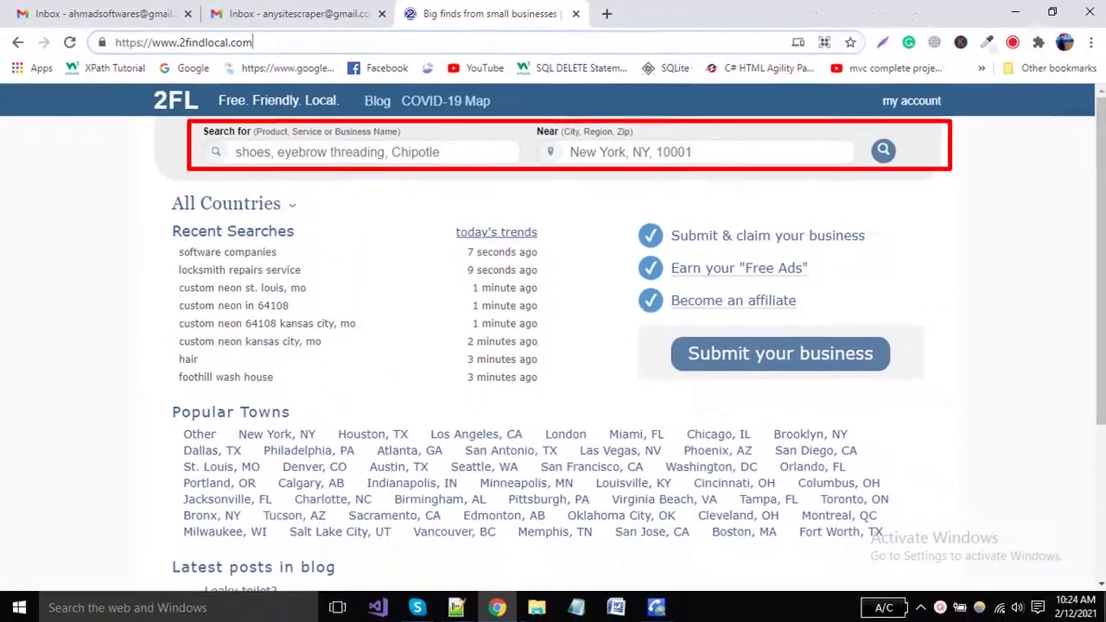
click(508, 229)
text(software companies)
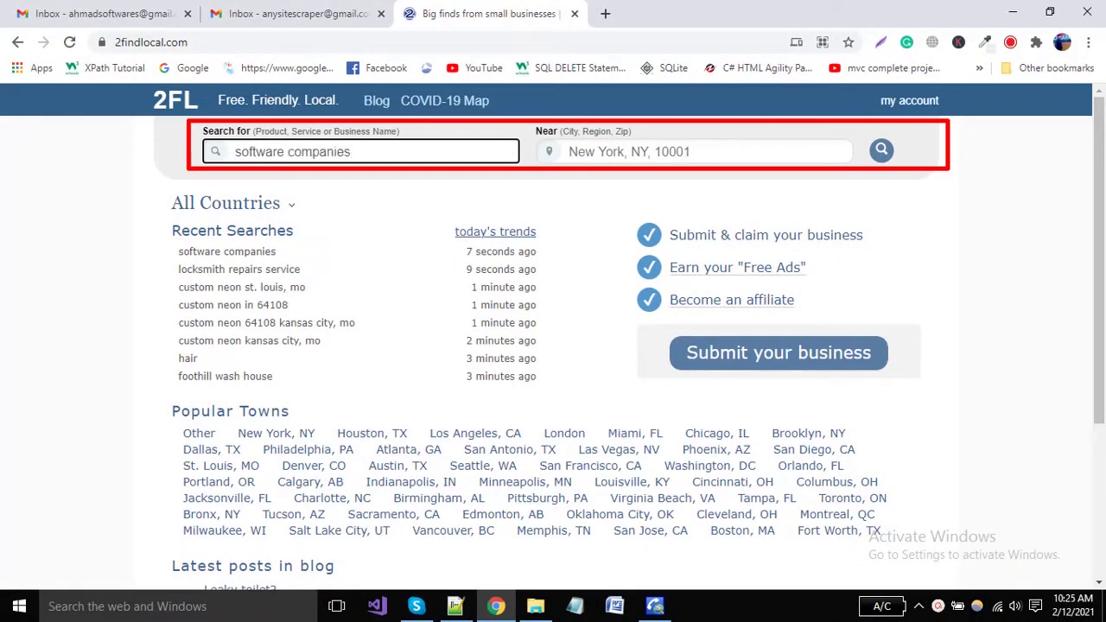
key(Return)
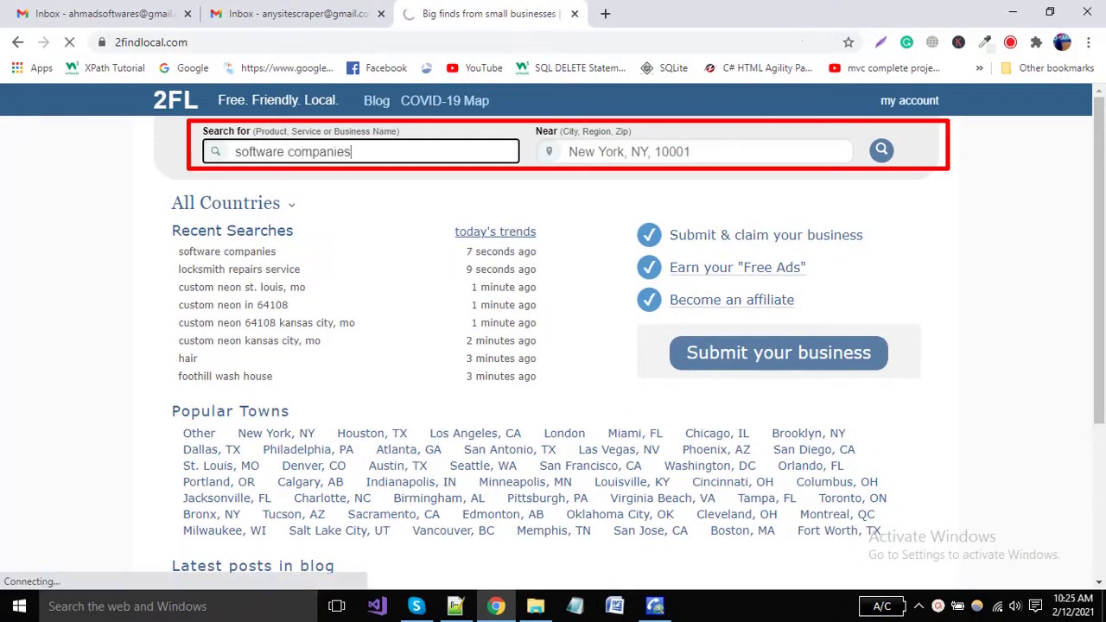
double_click(484, 42)
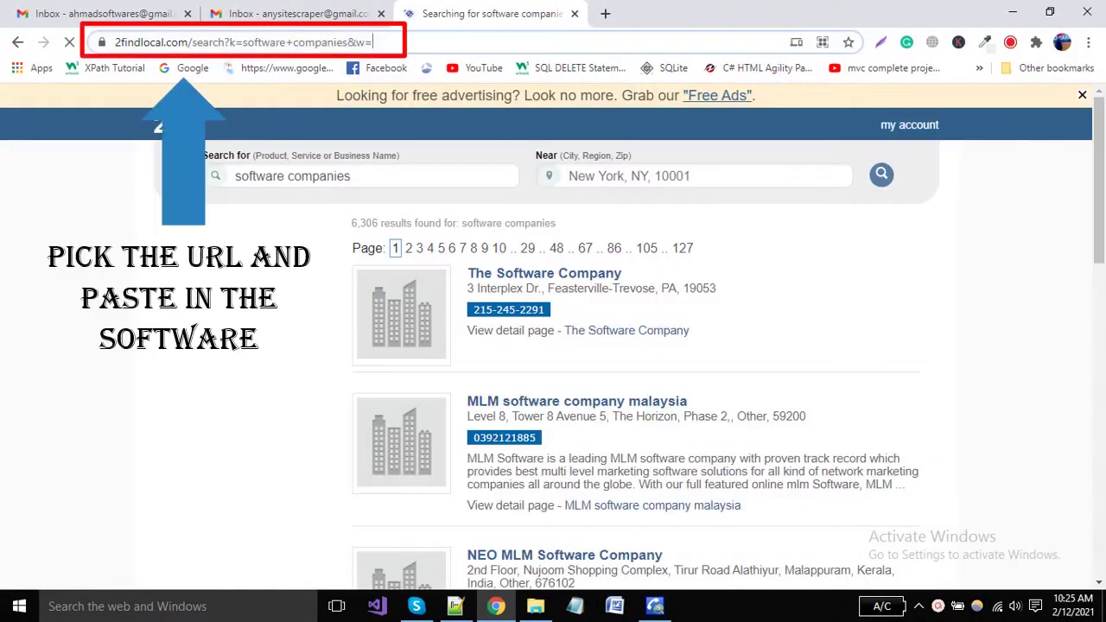
click(484, 43)
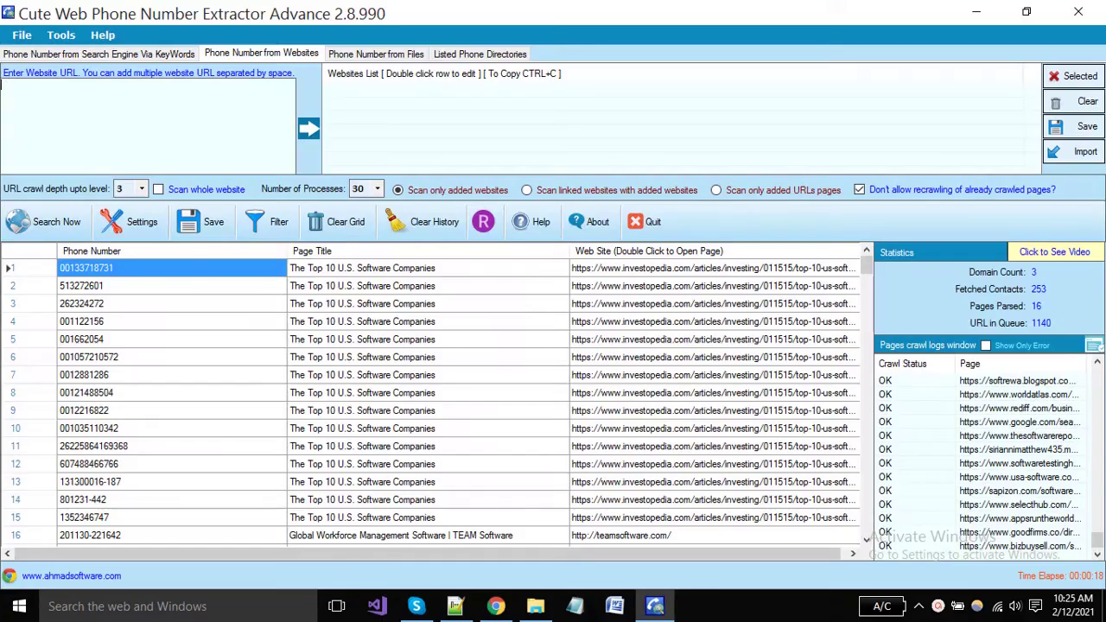
text(https://www.2findlocal.com/search?k=software+companies&w=)
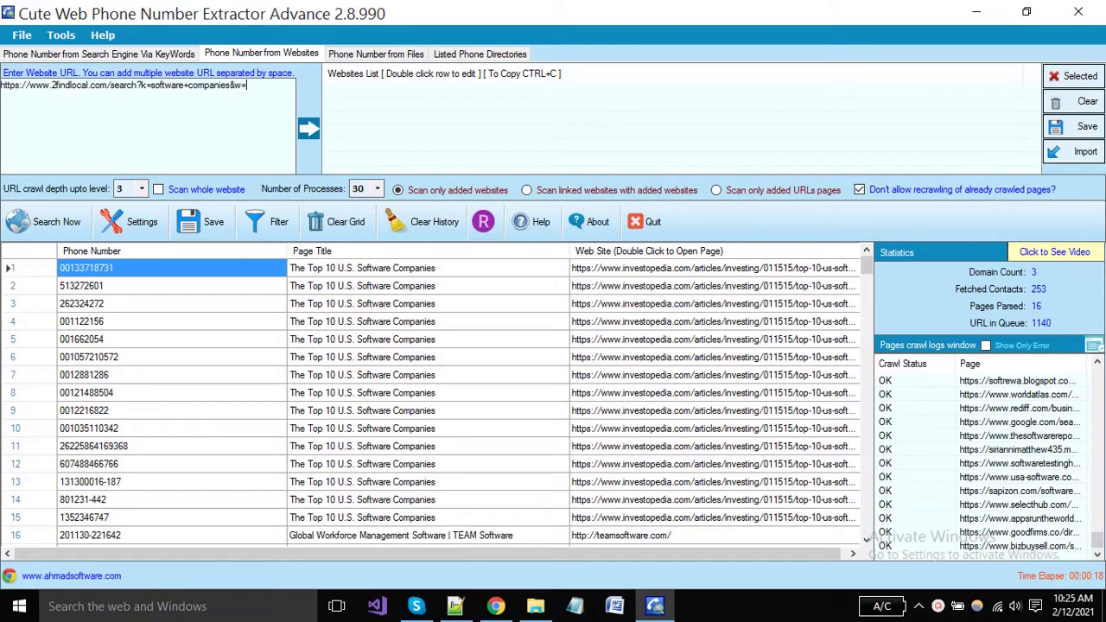
Add the 2findlocal URL to the Websites List, clear the grid and crawl history, and edit the Settings URL parse filter
click(309, 129)
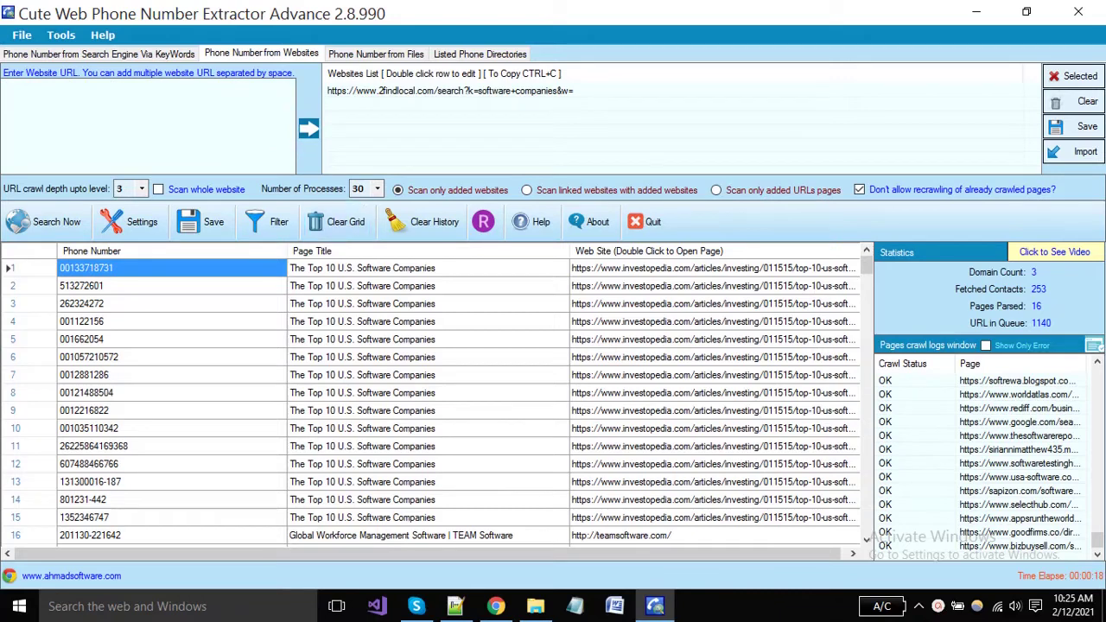
click(339, 221)
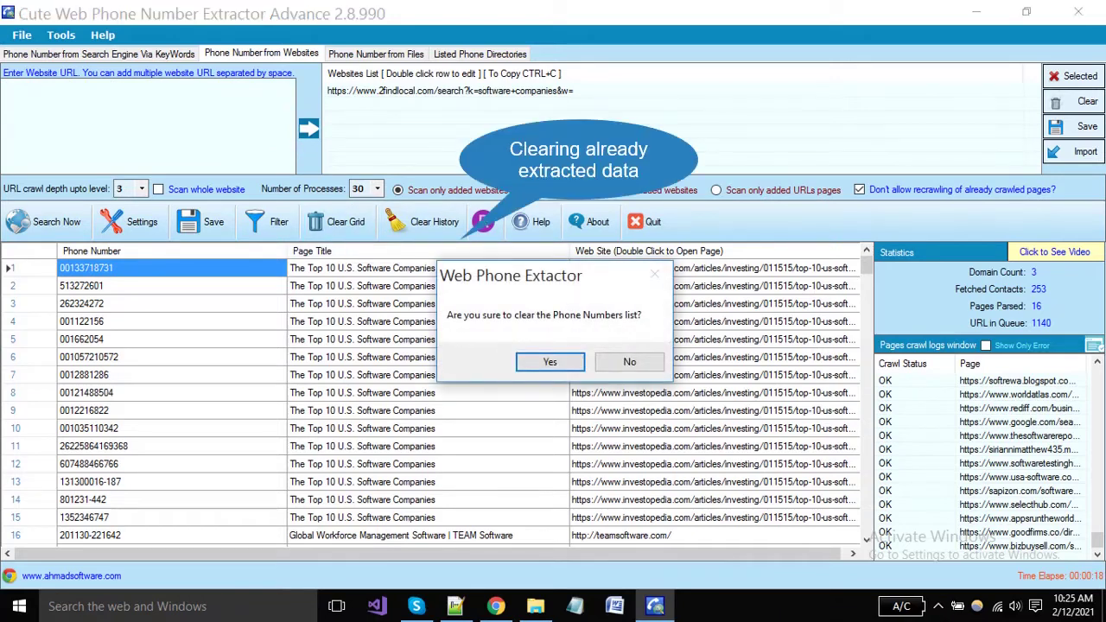
click(550, 361)
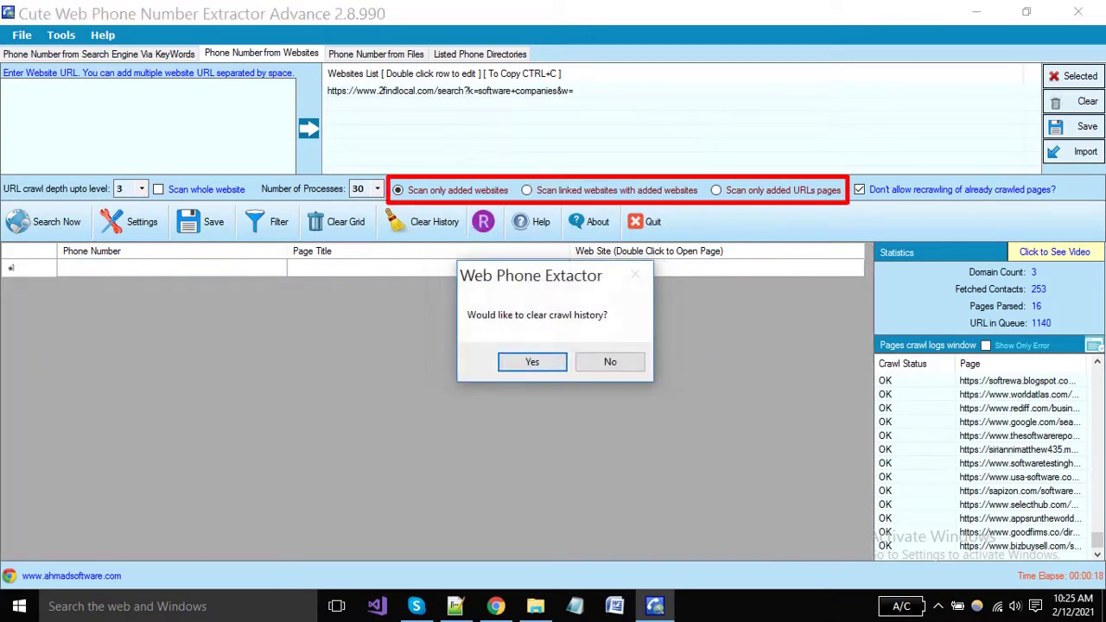
click(537, 362)
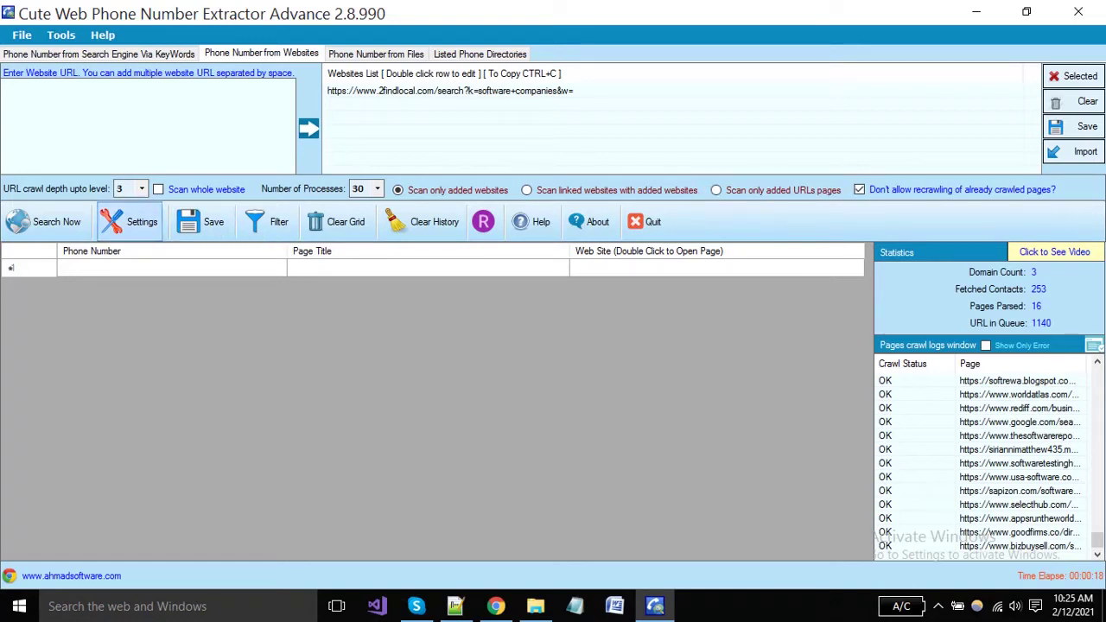
click(129, 221)
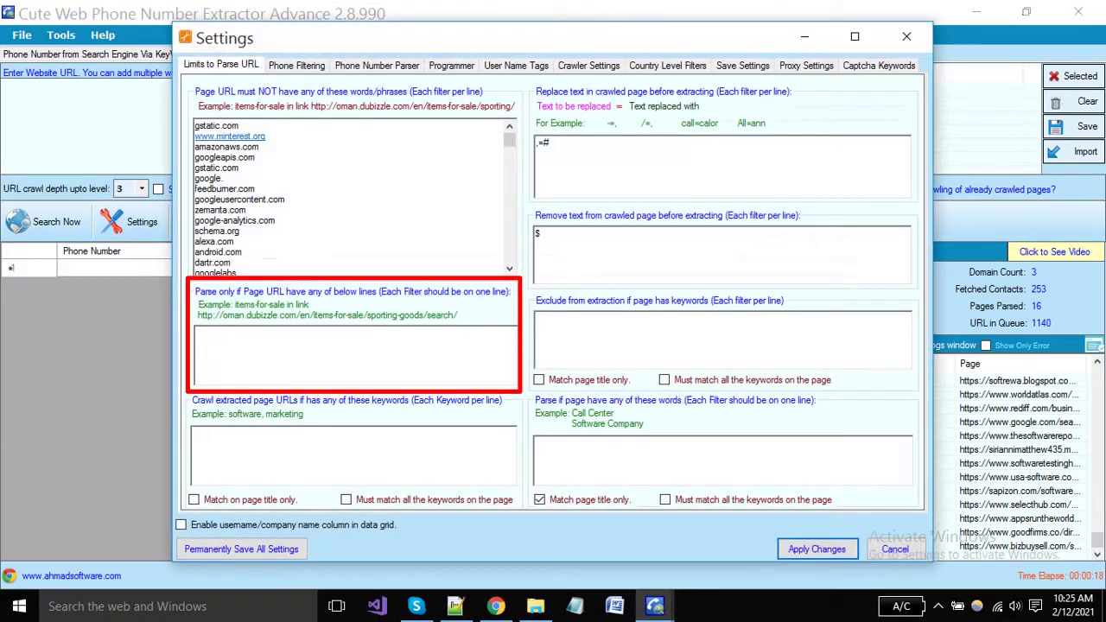
click(197, 333)
Open page 2 of the 2findlocal software companies results and copy '2findlocal' from its address
click(496, 606)
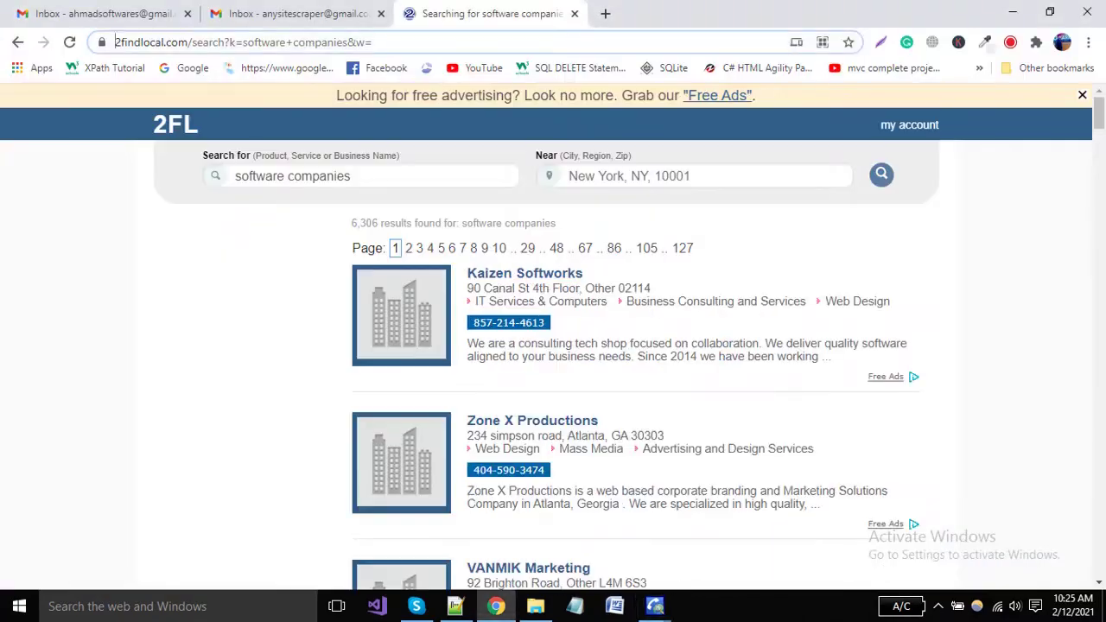
click(424, 42)
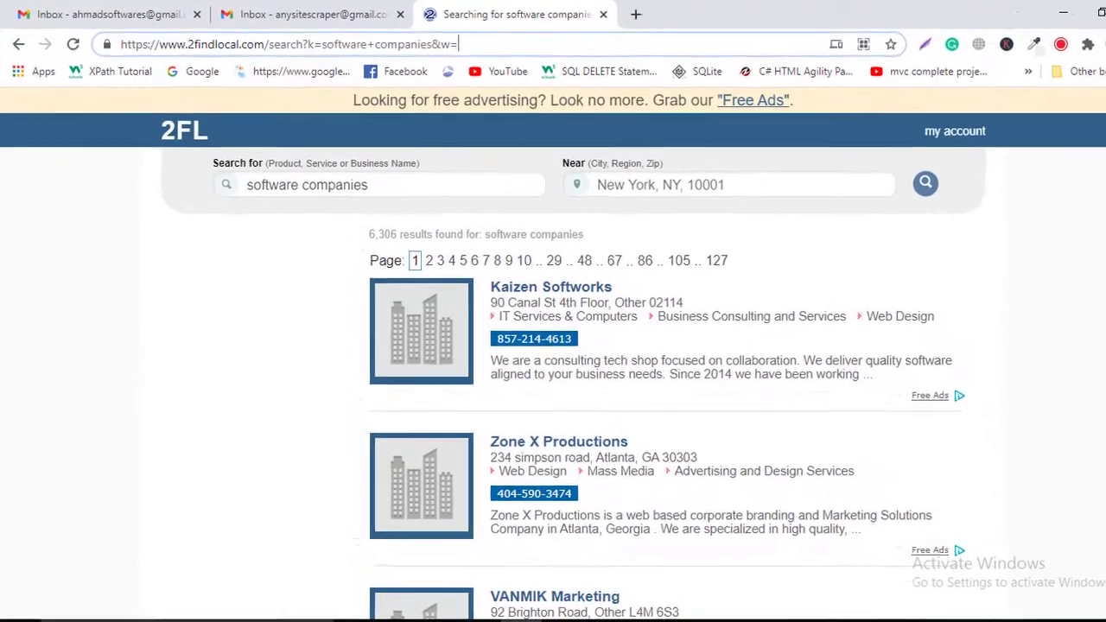
double_click(227, 47)
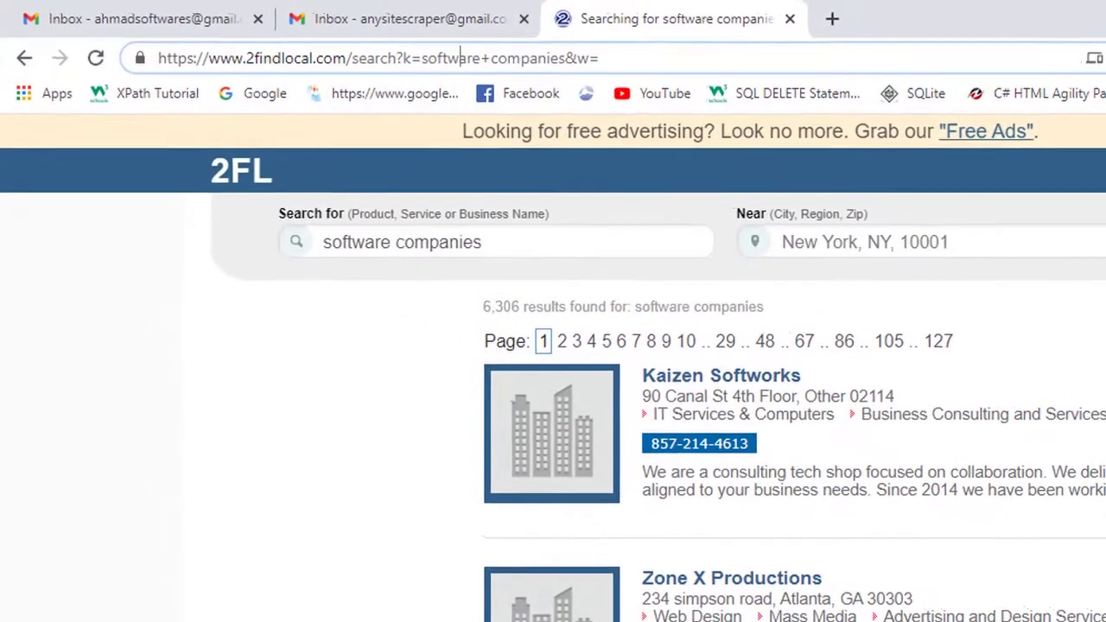
double_click(363, 47)
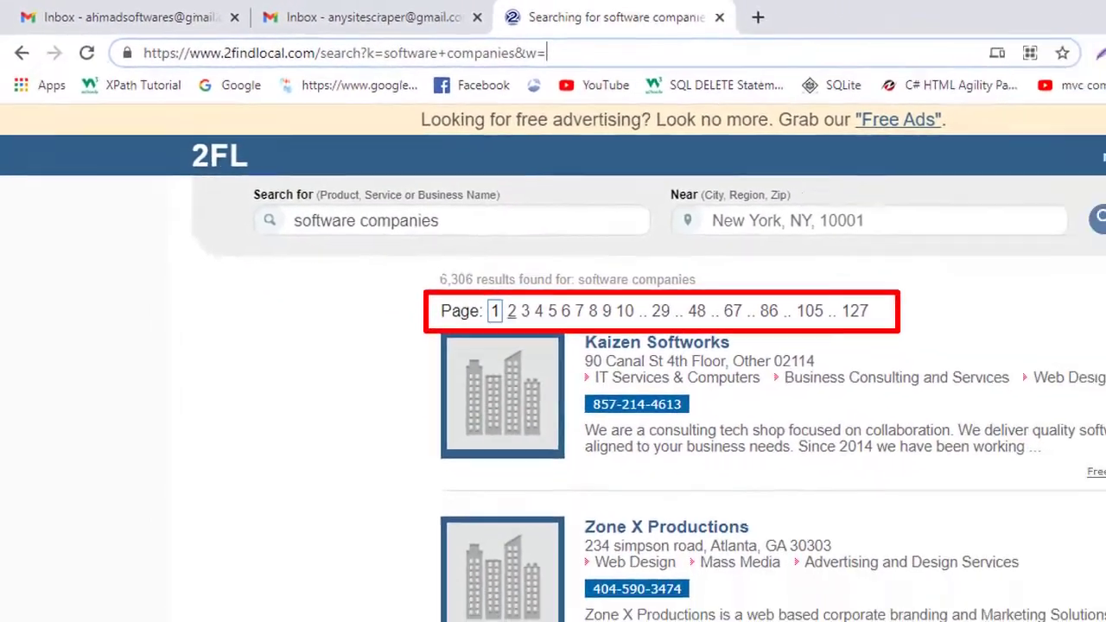
key(Return)
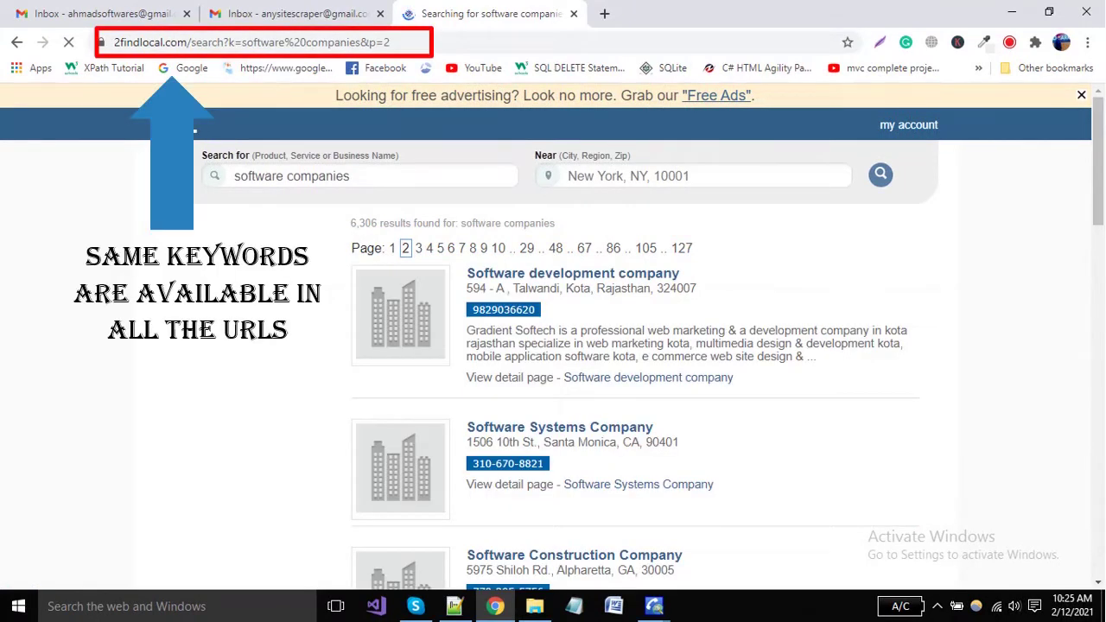
double_click(386, 43)
double_click(203, 42)
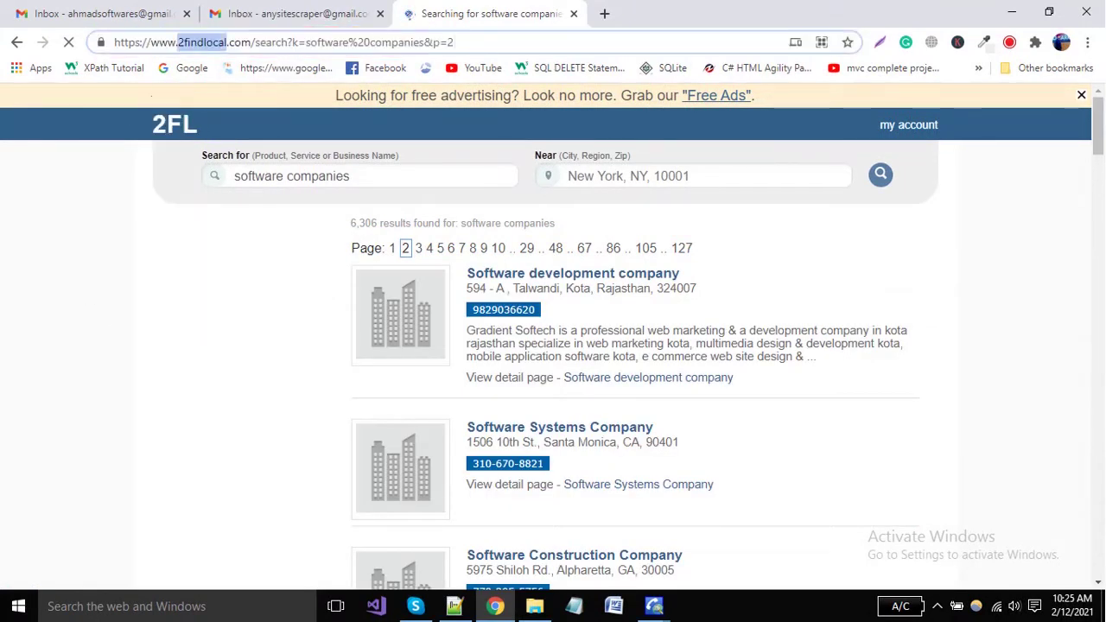
click(455, 43)
double_click(203, 43)
key(ctrl+c)
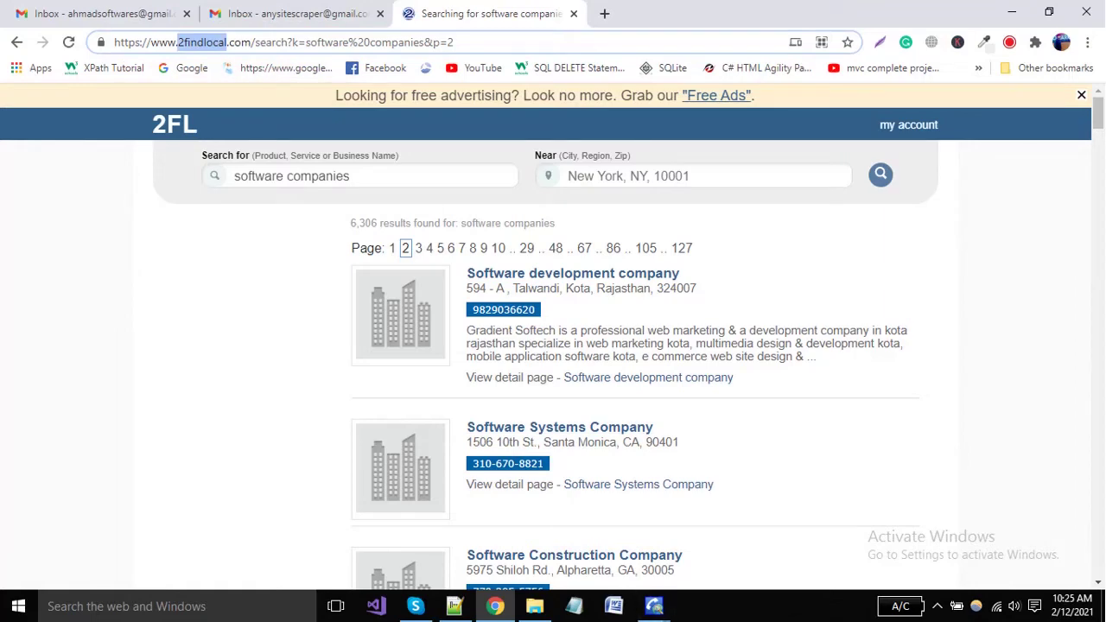
click(325, 42)
click(456, 43)
click(654, 607)
Limit parsing to URLs with 2findlocal.com or software and pages mentioning software, then apply
key(ctrl+v)
text(.com)
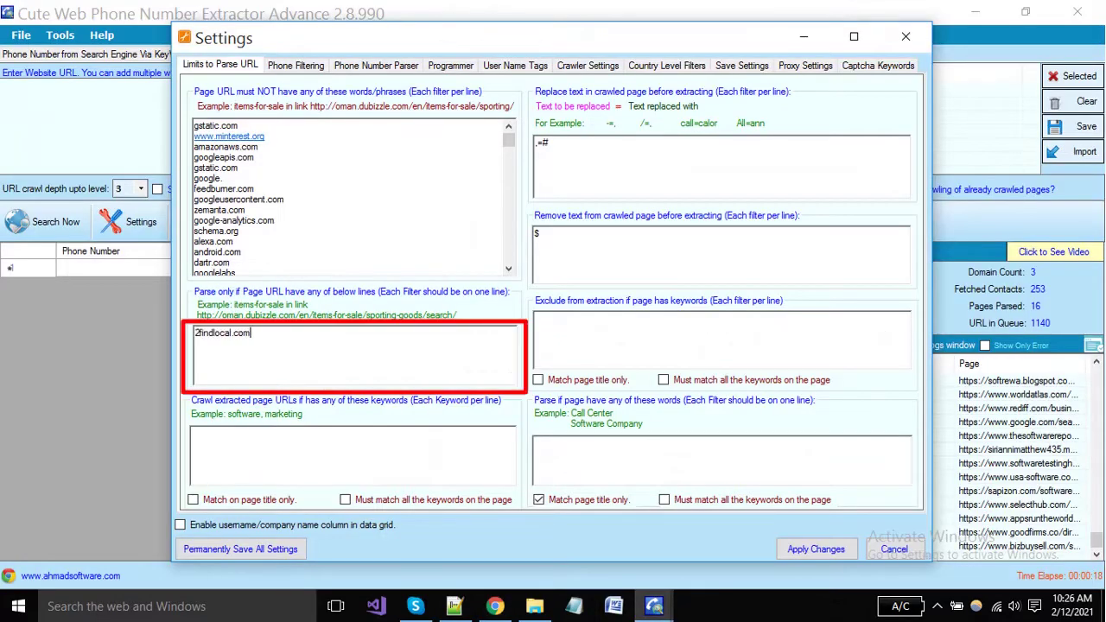
key(Return)
text(software)
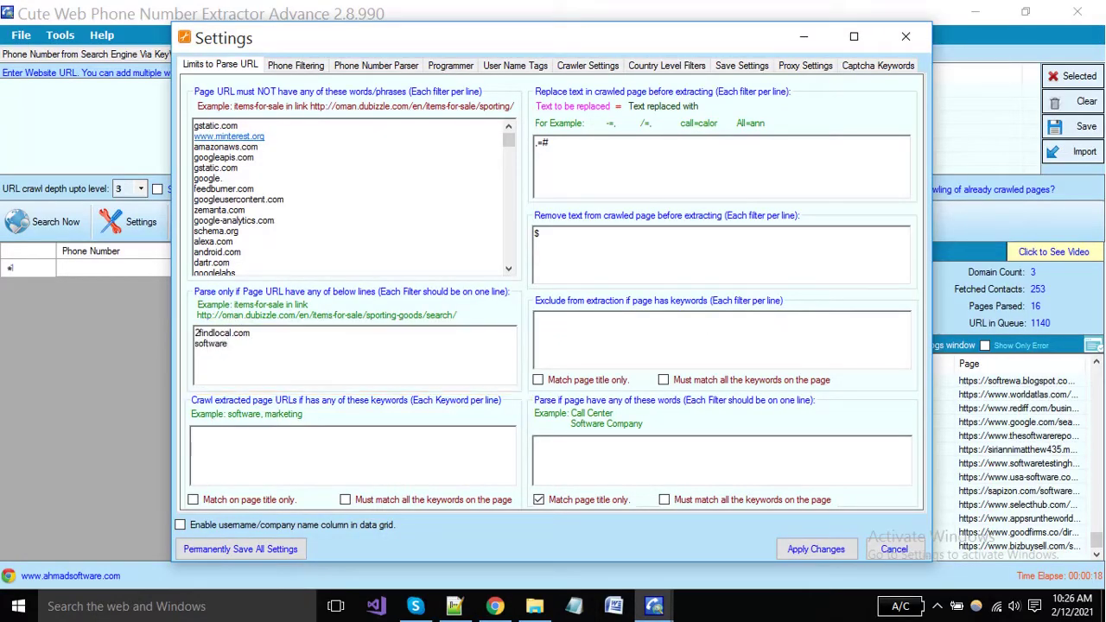
text(software)
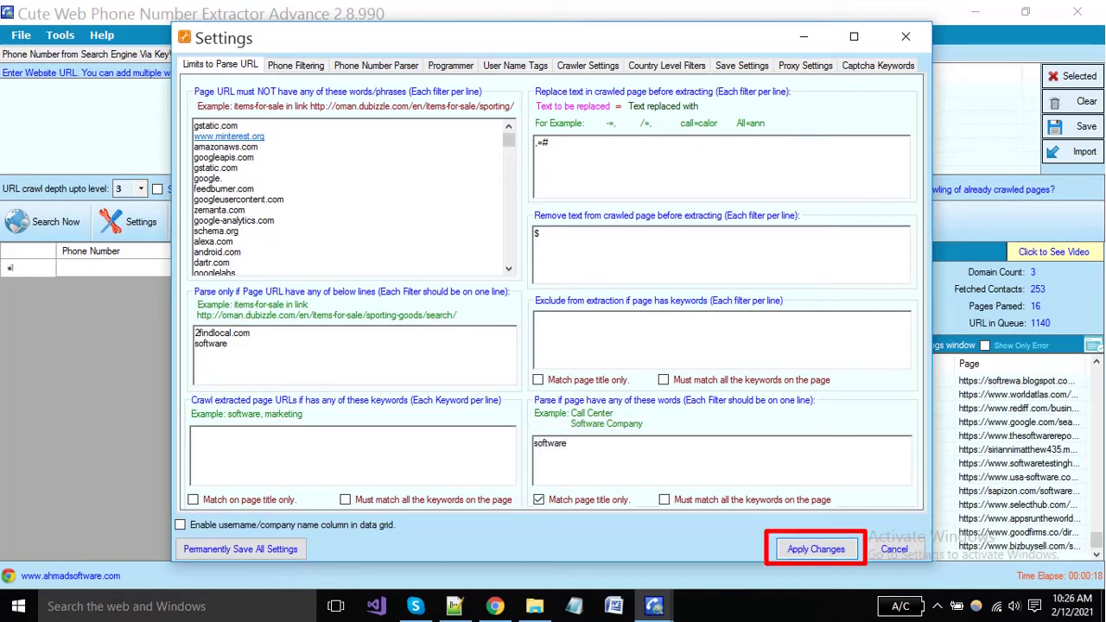
click(815, 549)
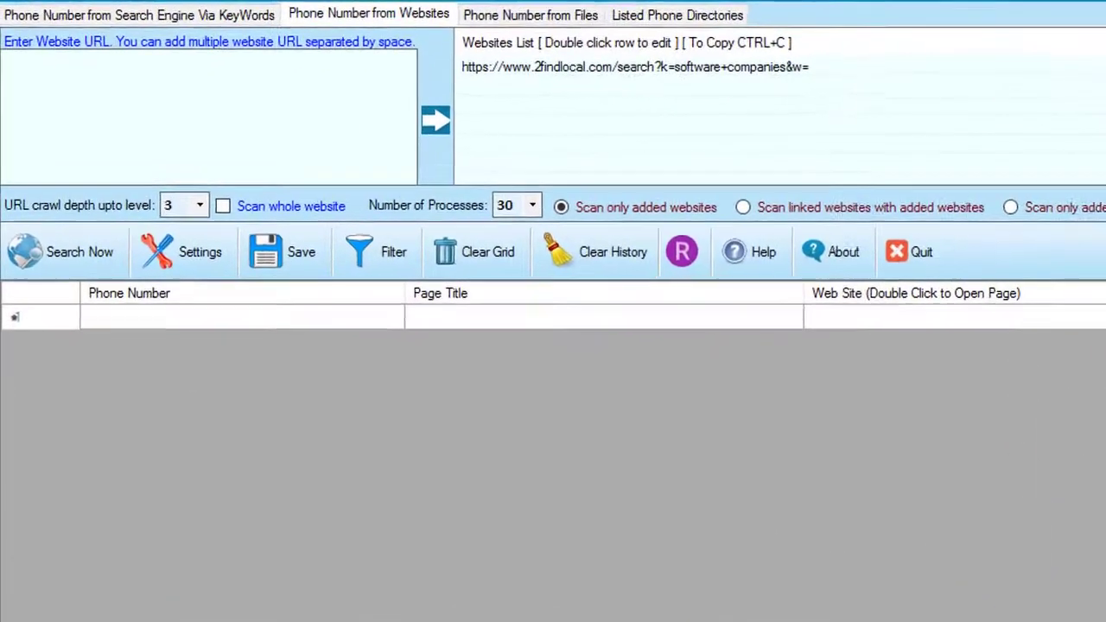
Run the 2findlocal search, keeping the queued pages list, then stop the crawl
click(74, 270)
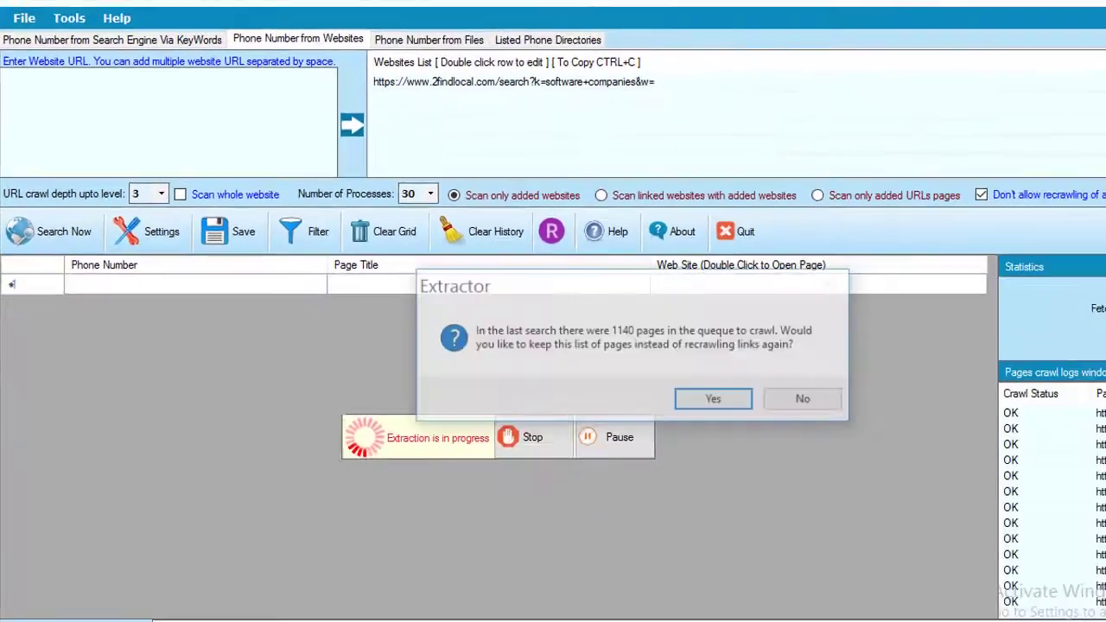
click(624, 369)
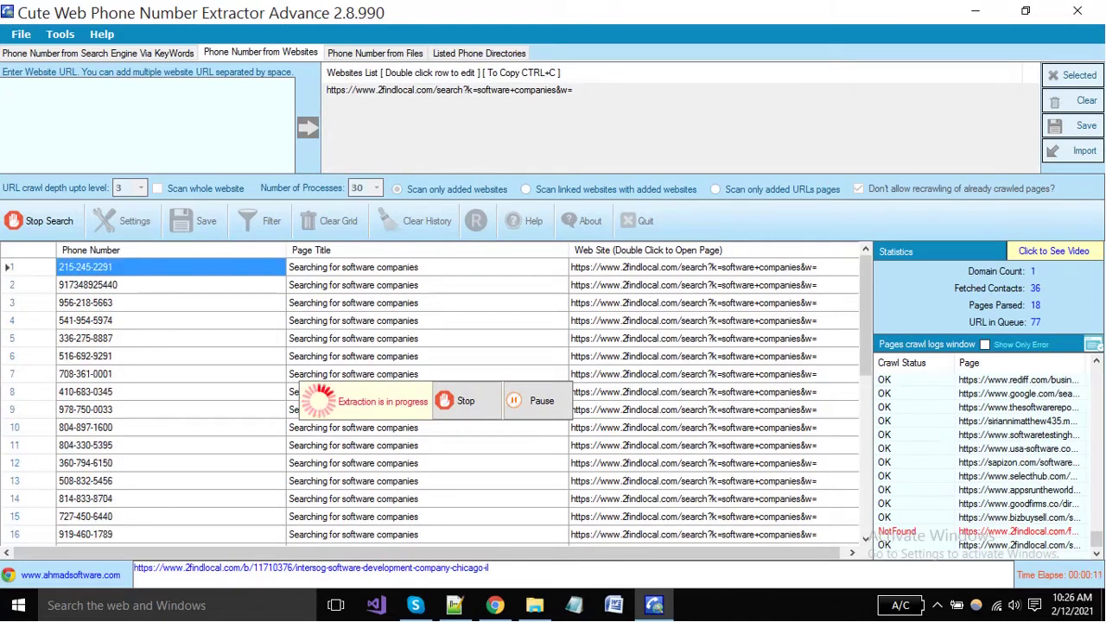
click(458, 401)
key(Return)
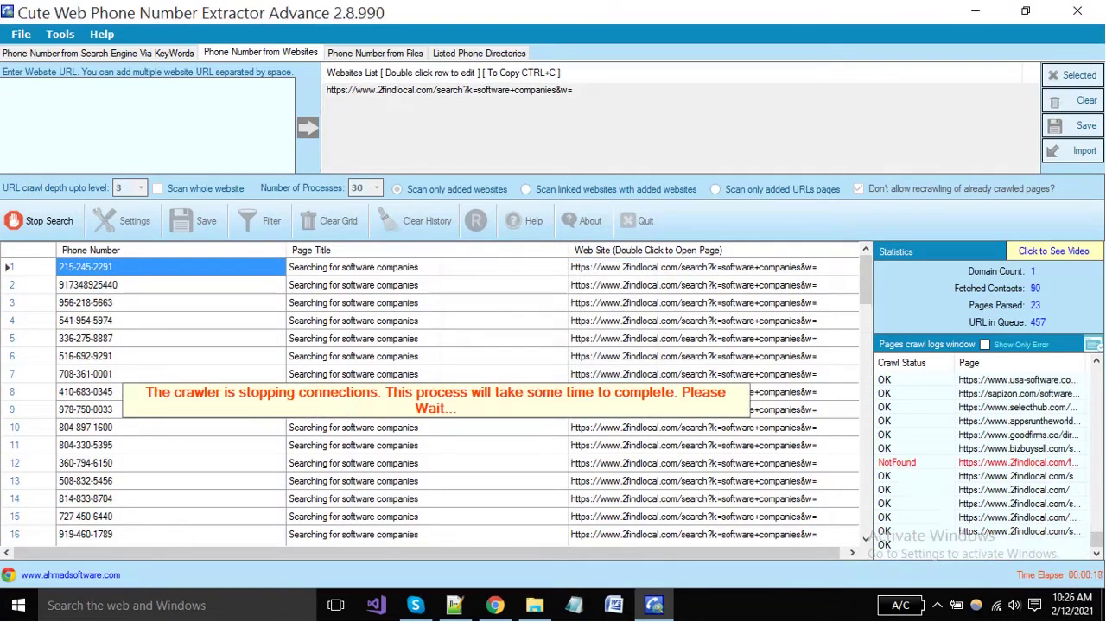
Select the extracted Web Site cells, then switch to the Phone Number from Files panel
drag(691, 302, 691, 464)
scroll(691, 463, down, 5)
drag(691, 302, 691, 445)
scroll(691, 445, down, 6)
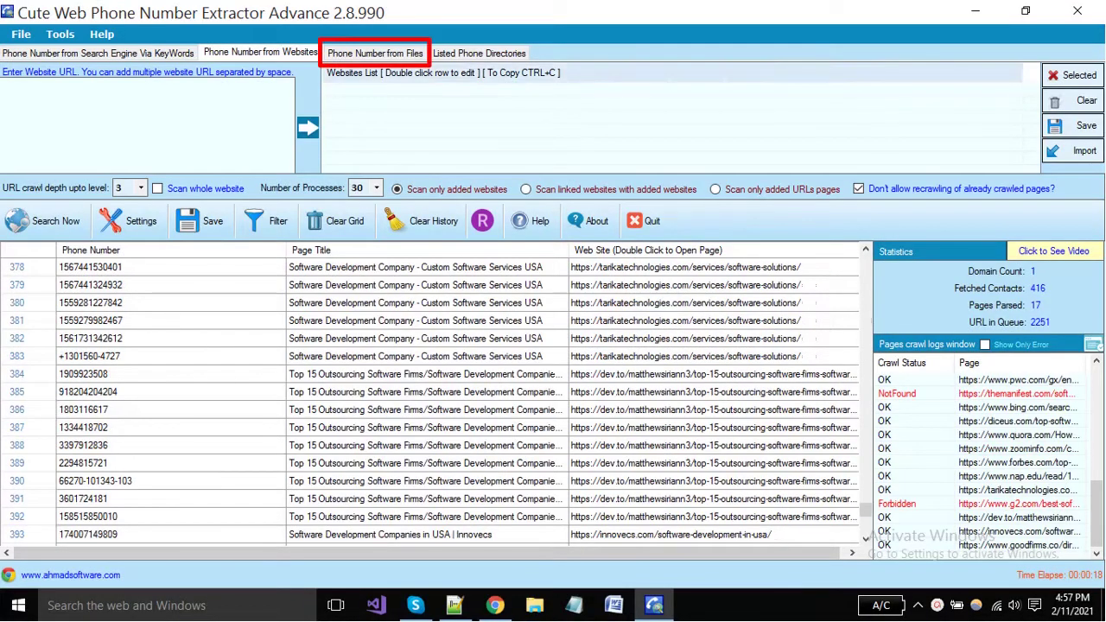
click(375, 52)
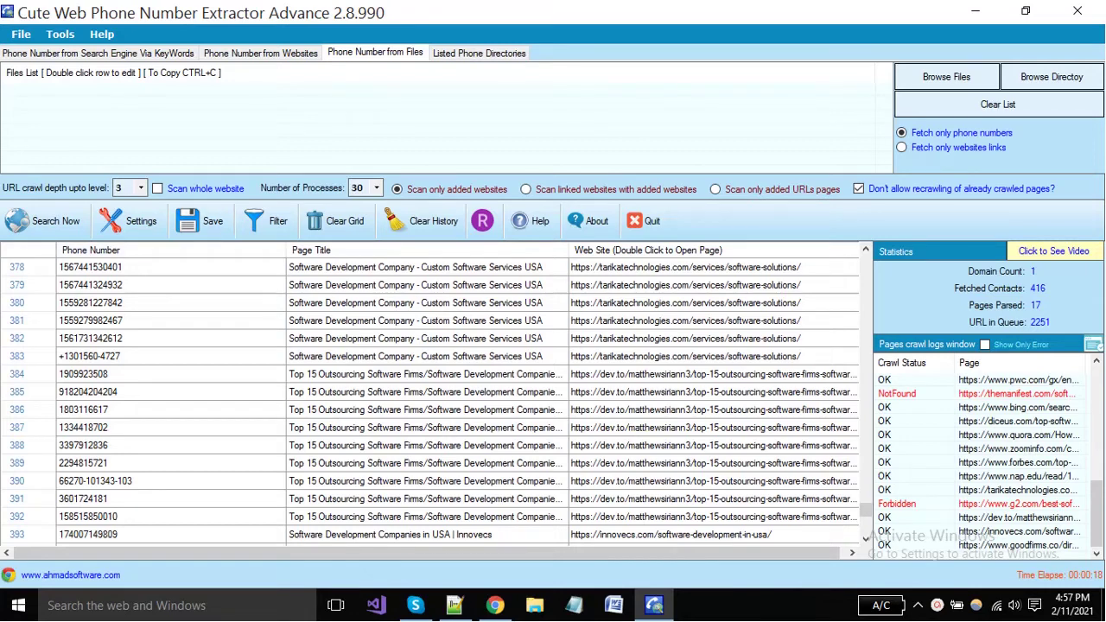
Clear the extracted phone numbers and the crawl history from the grid
click(338, 221)
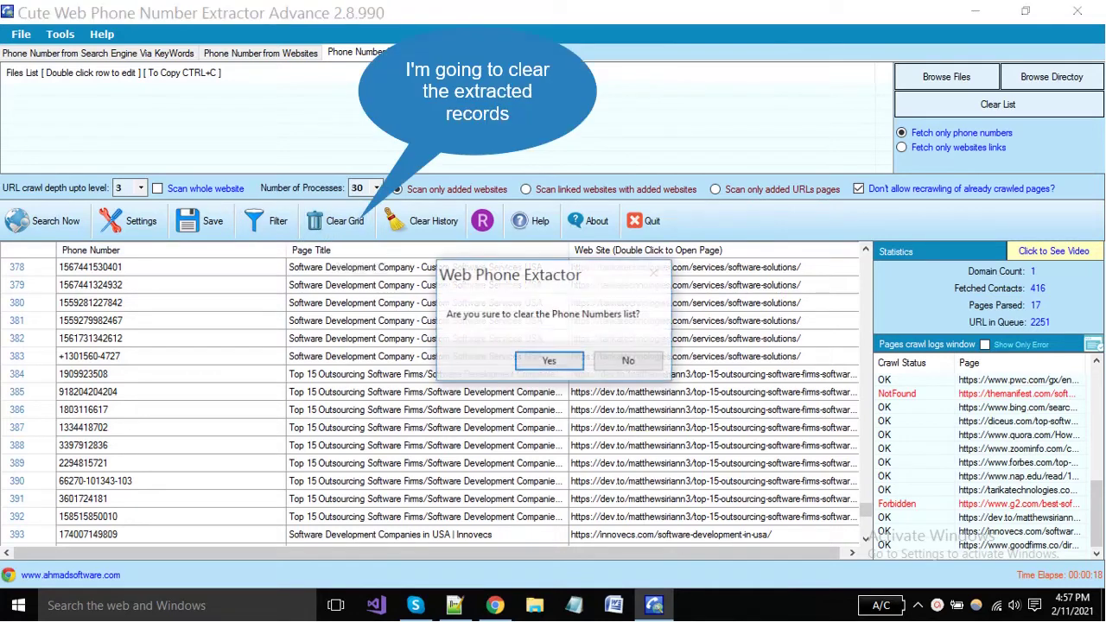
click(549, 361)
click(544, 361)
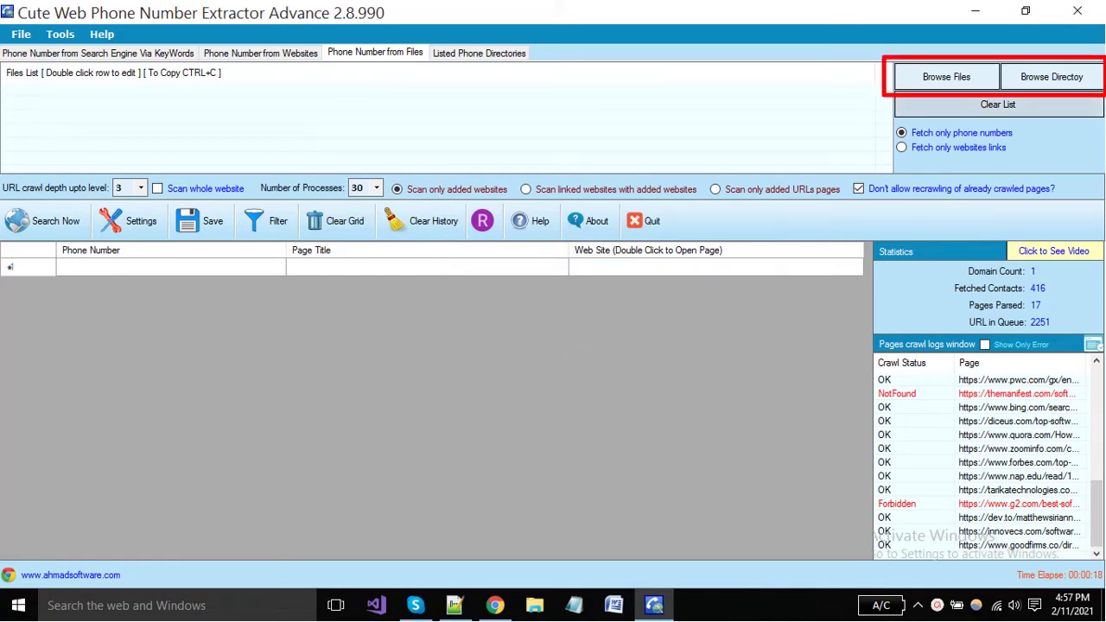
Add phone numbers data.xlsx from the Desktop to the files list and extract its phone numbers
click(946, 77)
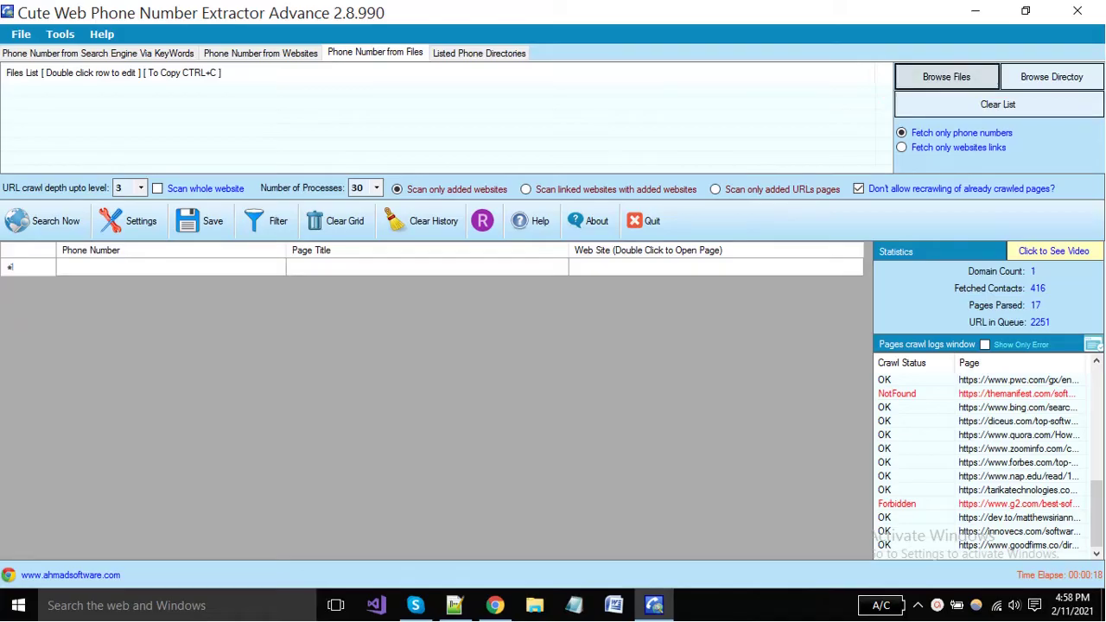
scroll(298, 298, down, 3)
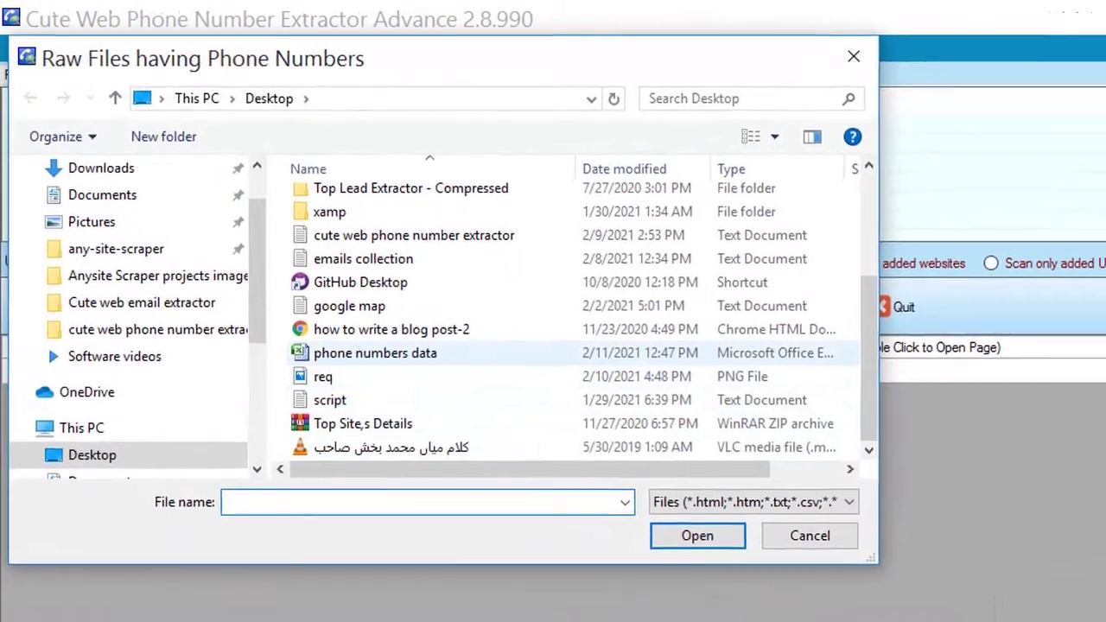
click(363, 341)
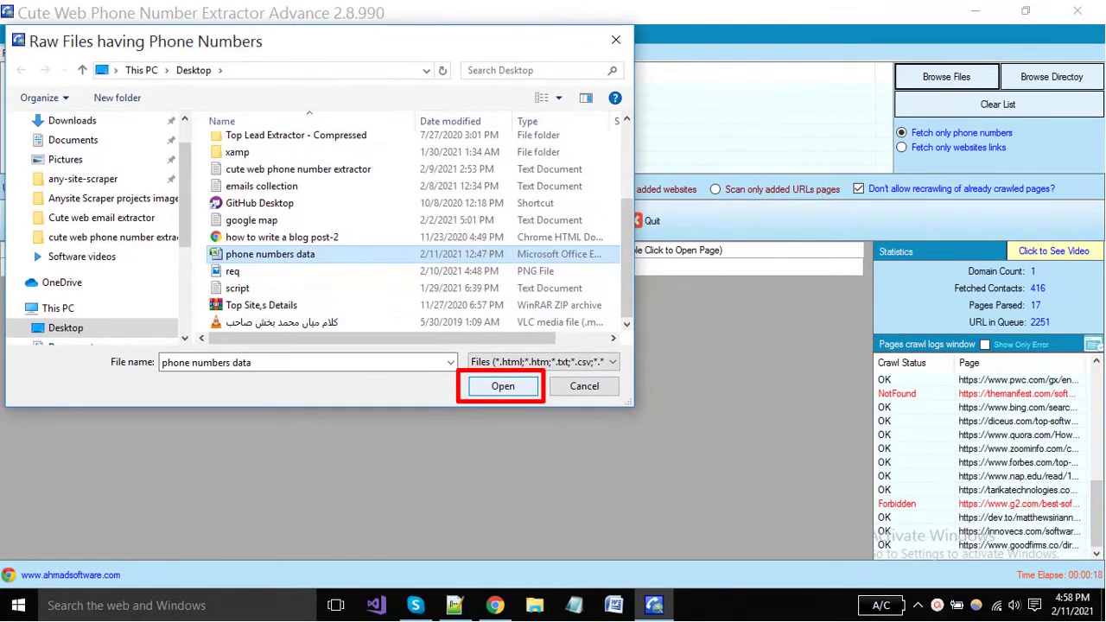
click(503, 387)
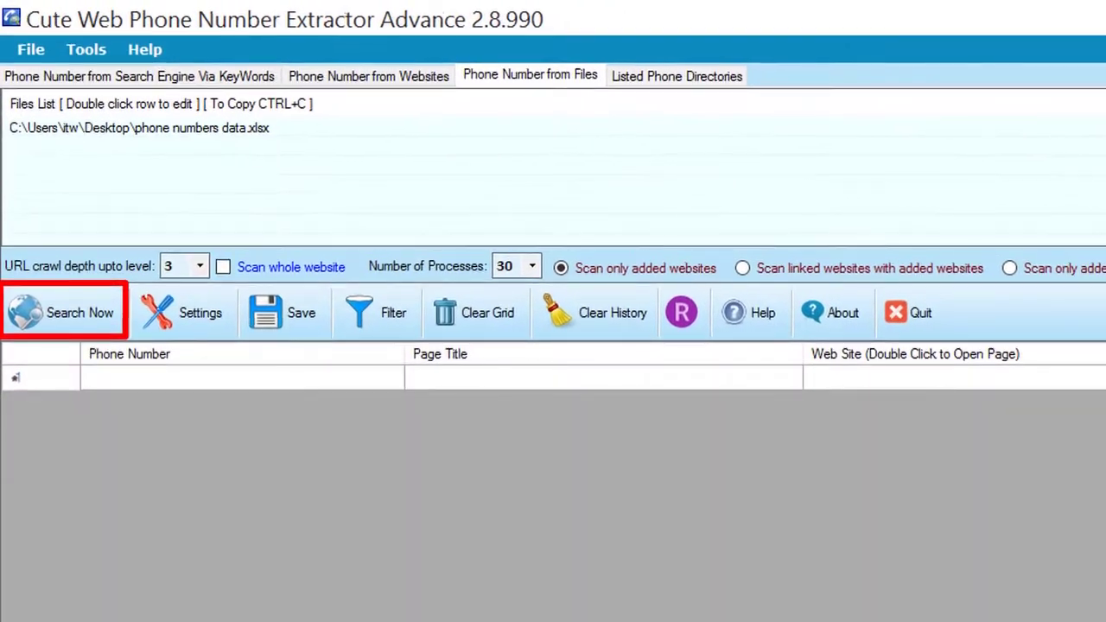
click(50, 250)
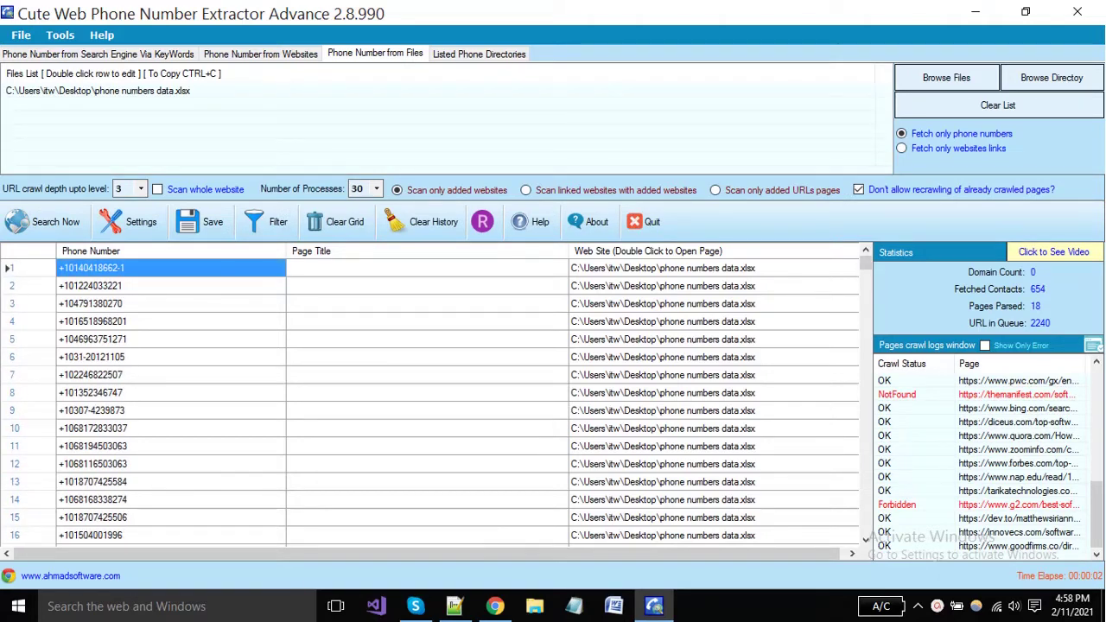
Clear the grid and crawl history, and switch to fetching only website links
click(337, 221)
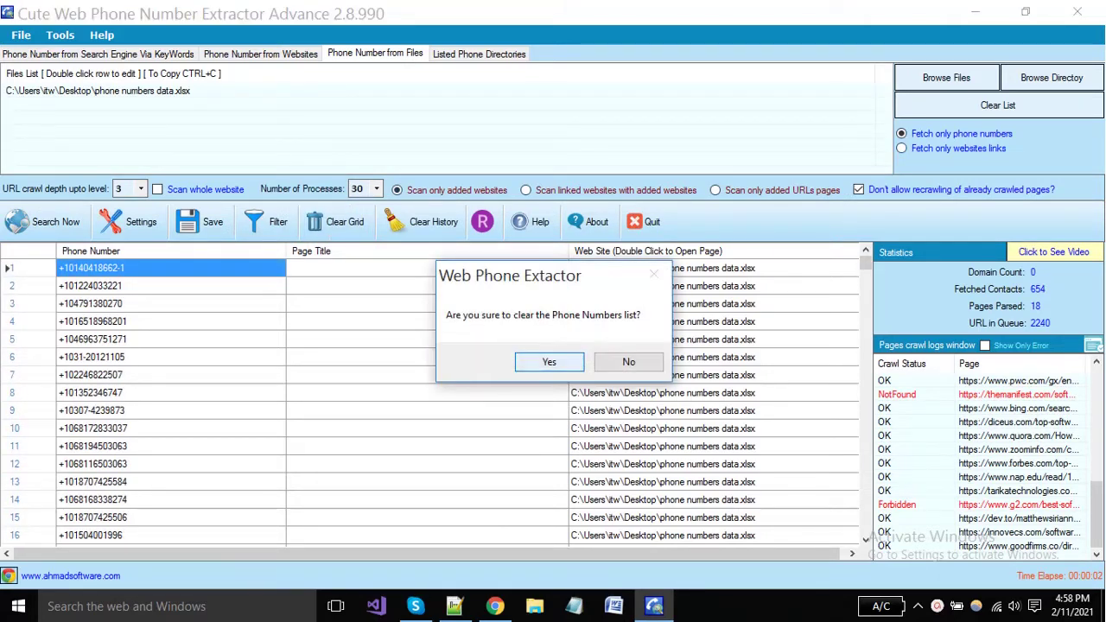
click(532, 361)
click(532, 360)
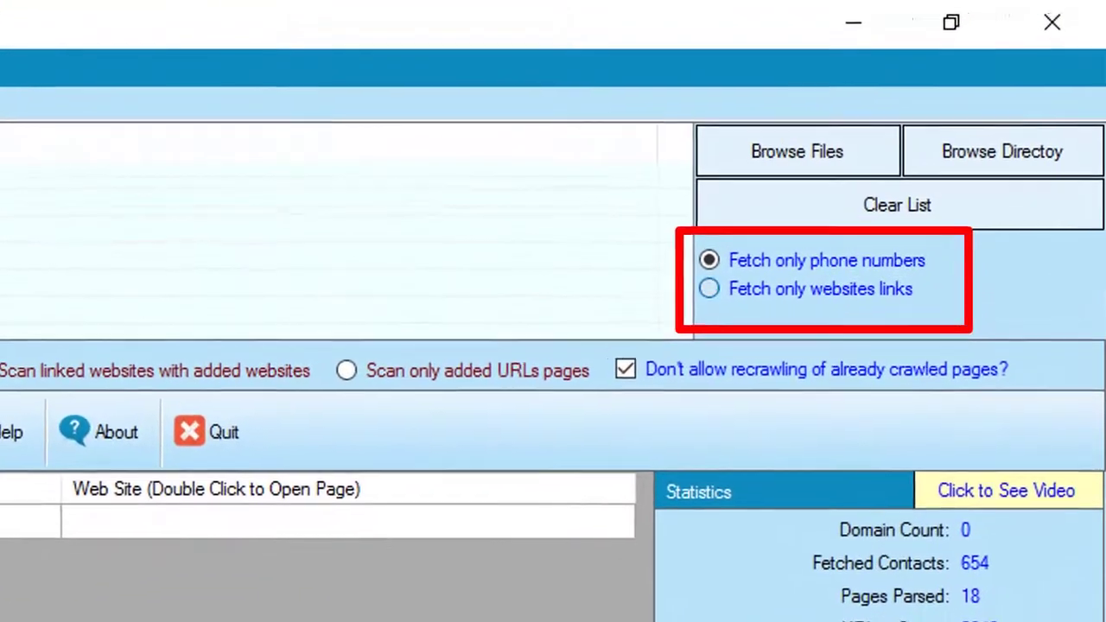
click(709, 289)
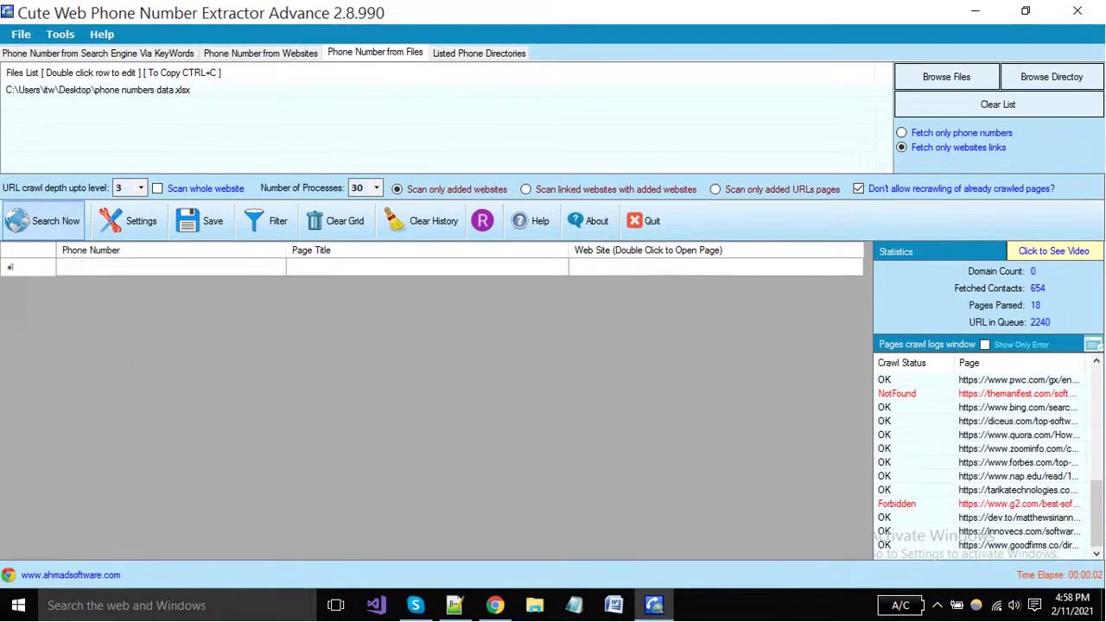
Extract website links from the file, stop the run, and clear the results again
click(74, 229)
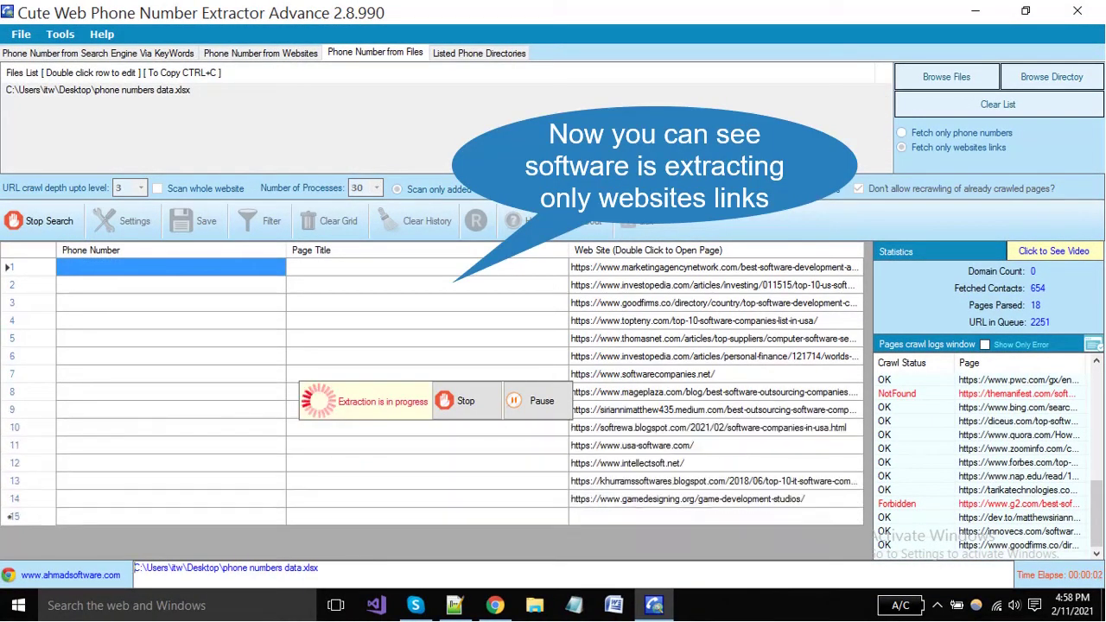
drag(715, 285, 716, 499)
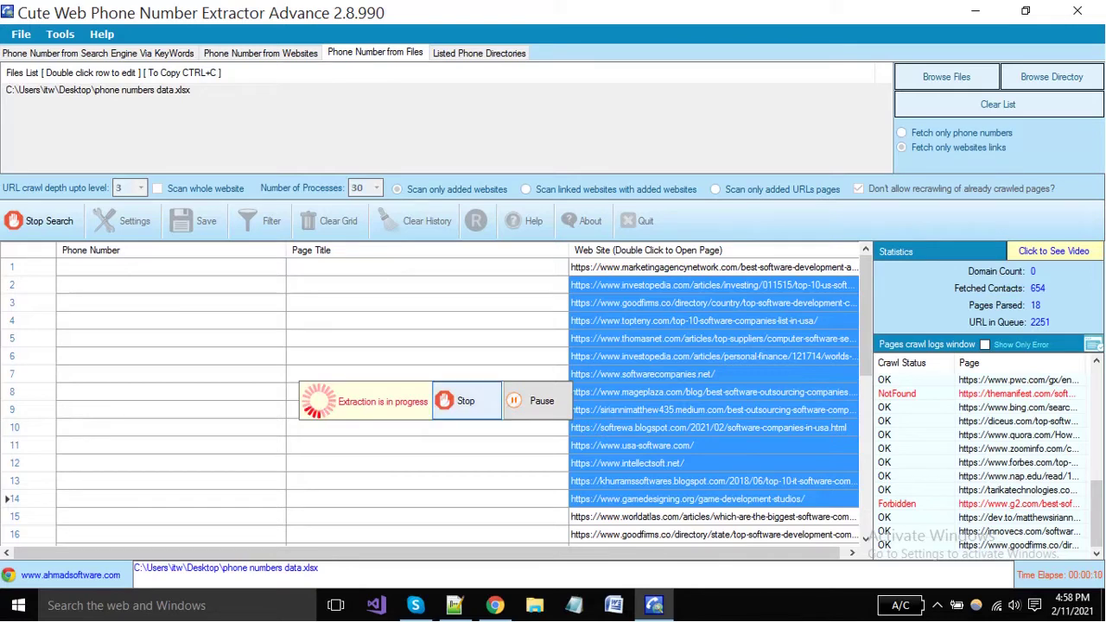
click(466, 400)
click(536, 360)
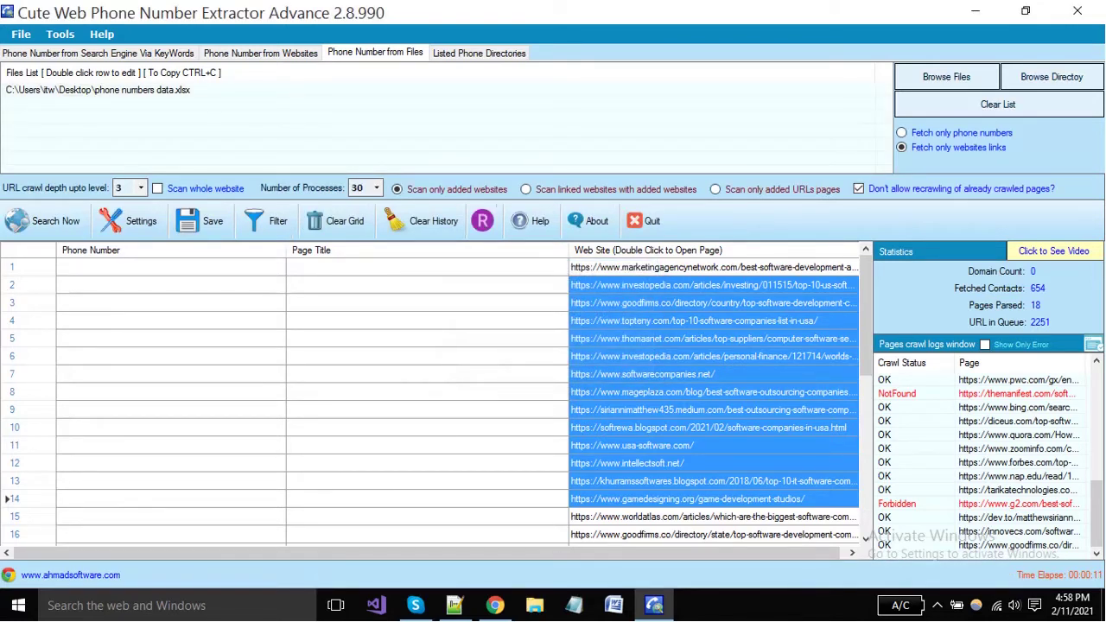
click(335, 220)
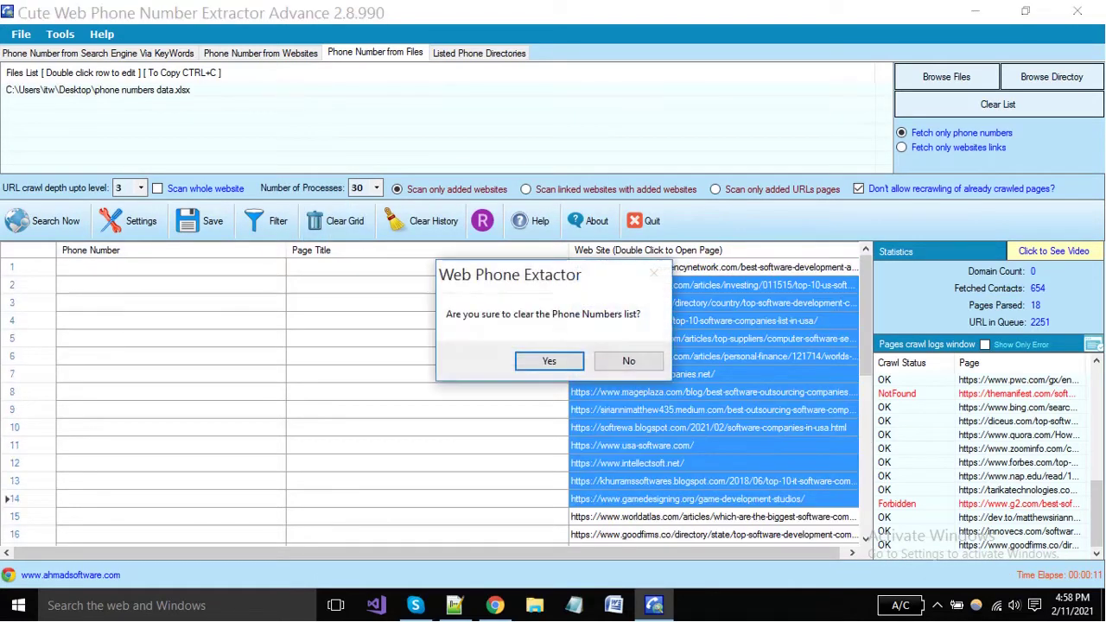
key(Return)
key(Return)
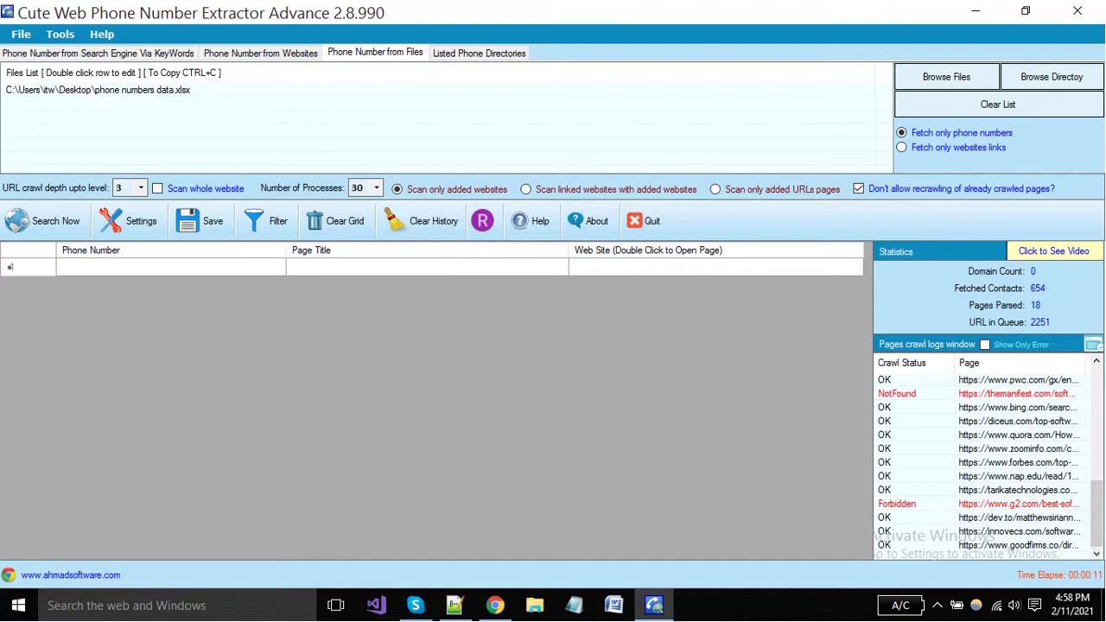
Select the justdial, yellowpages.ae and trueyellow entries in Listed Phone Directories
click(478, 53)
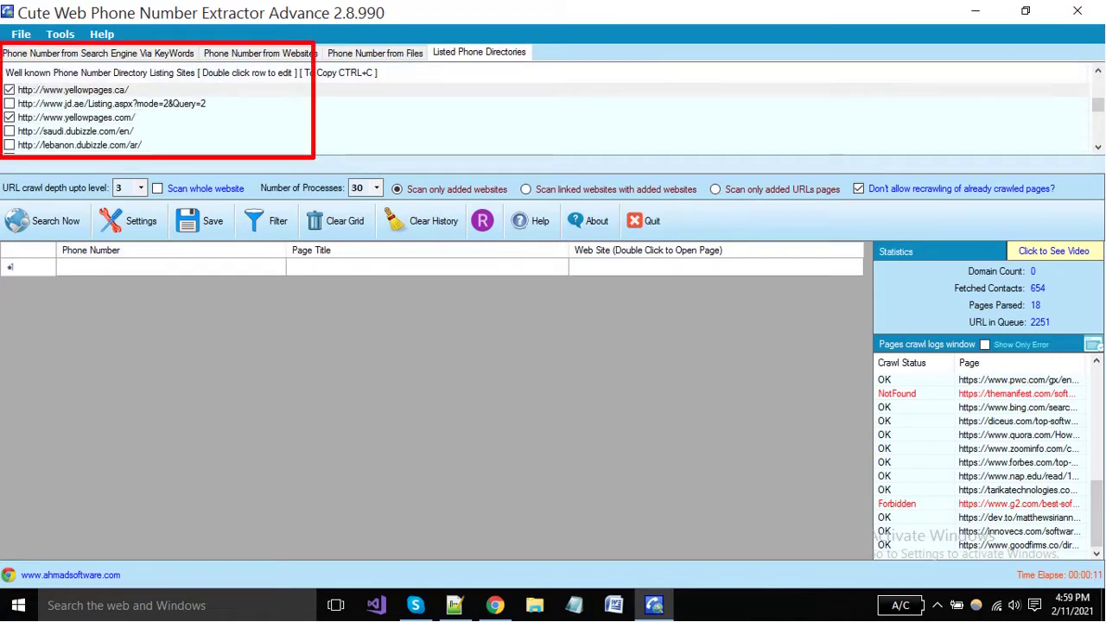
scroll(544, 117, up, 3)
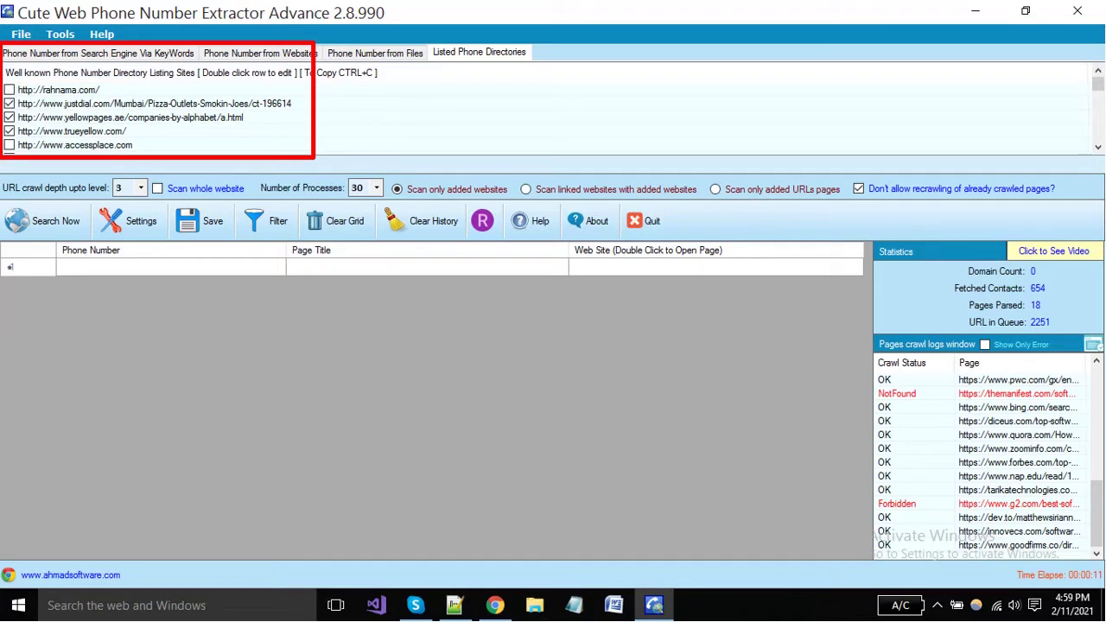
click(154, 104)
click(131, 118)
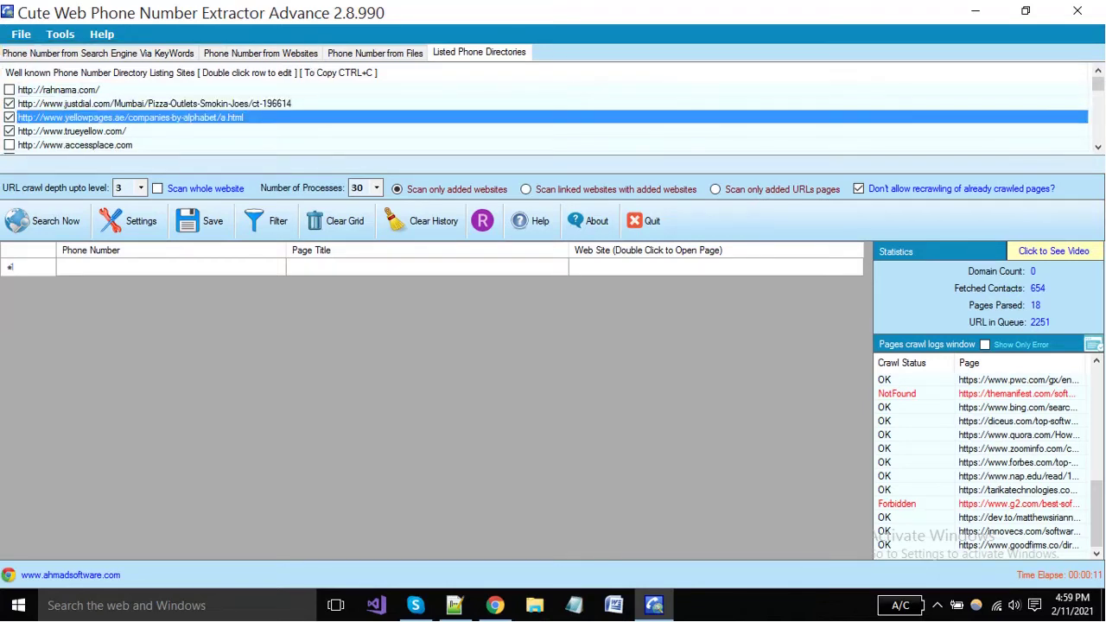
click(73, 131)
scroll(544, 117, down, 2)
scroll(544, 117, up, 2)
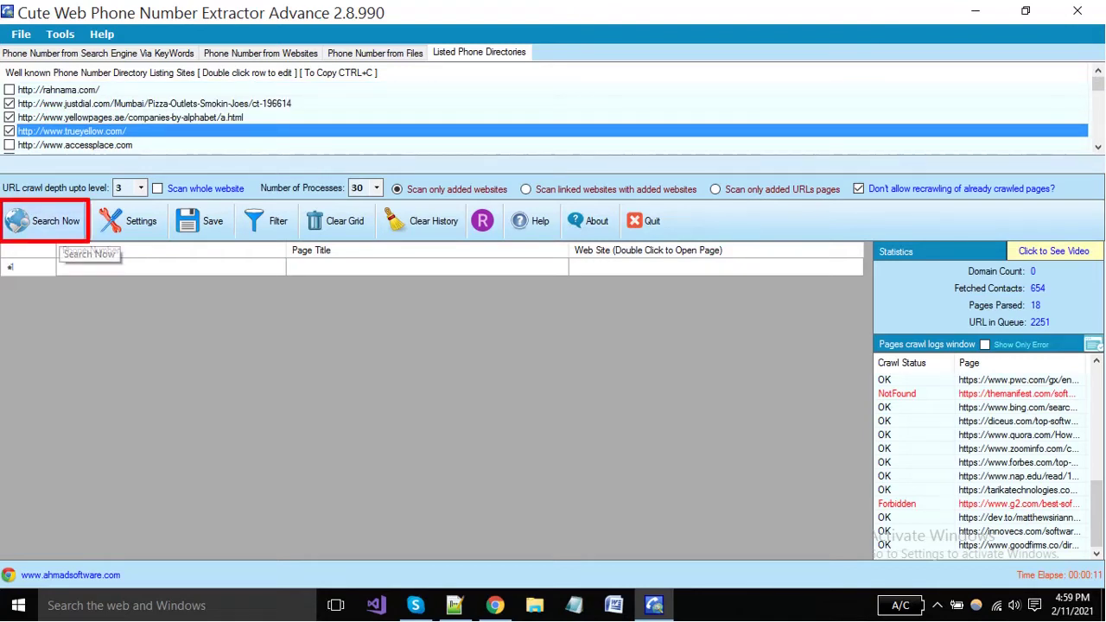
Crawl the checked directories, then stop once 9 justdial contacts are fetched
click(43, 221)
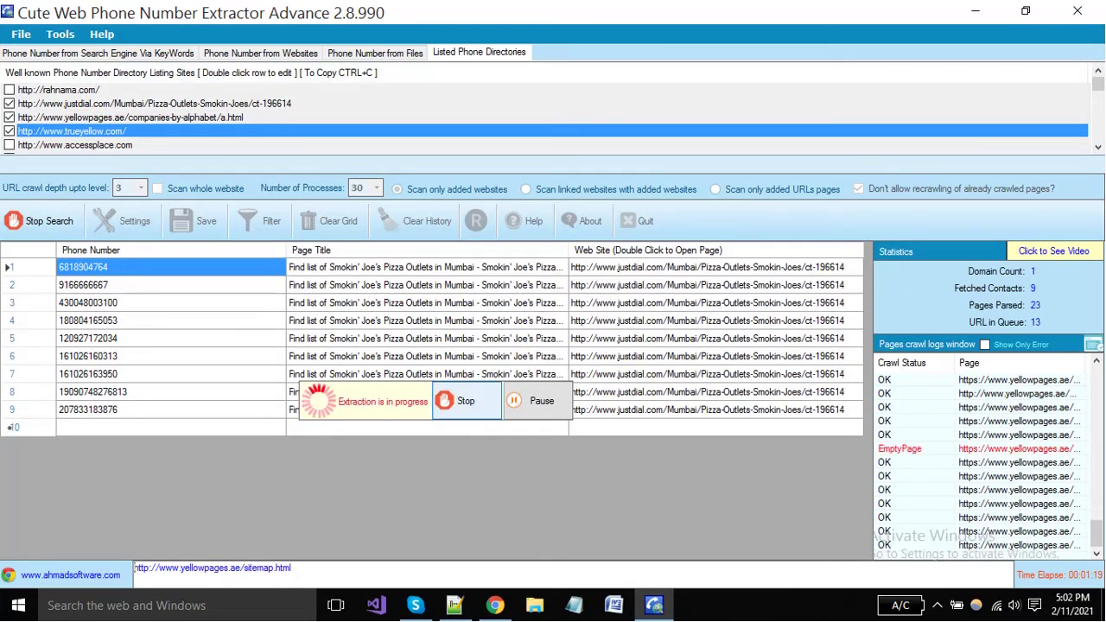
click(466, 401)
click(538, 362)
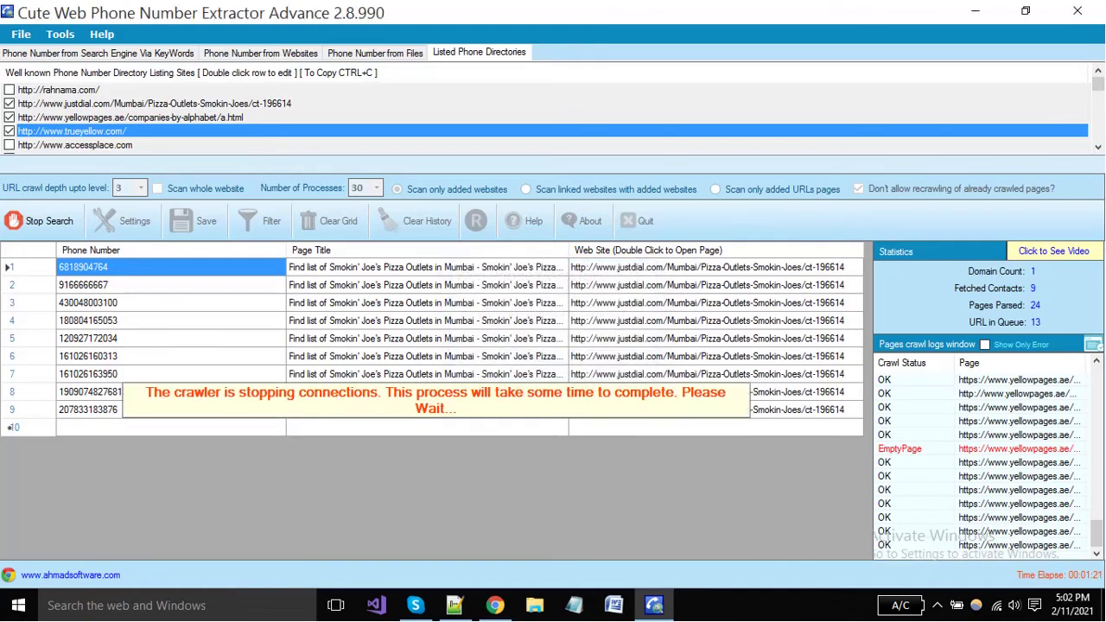